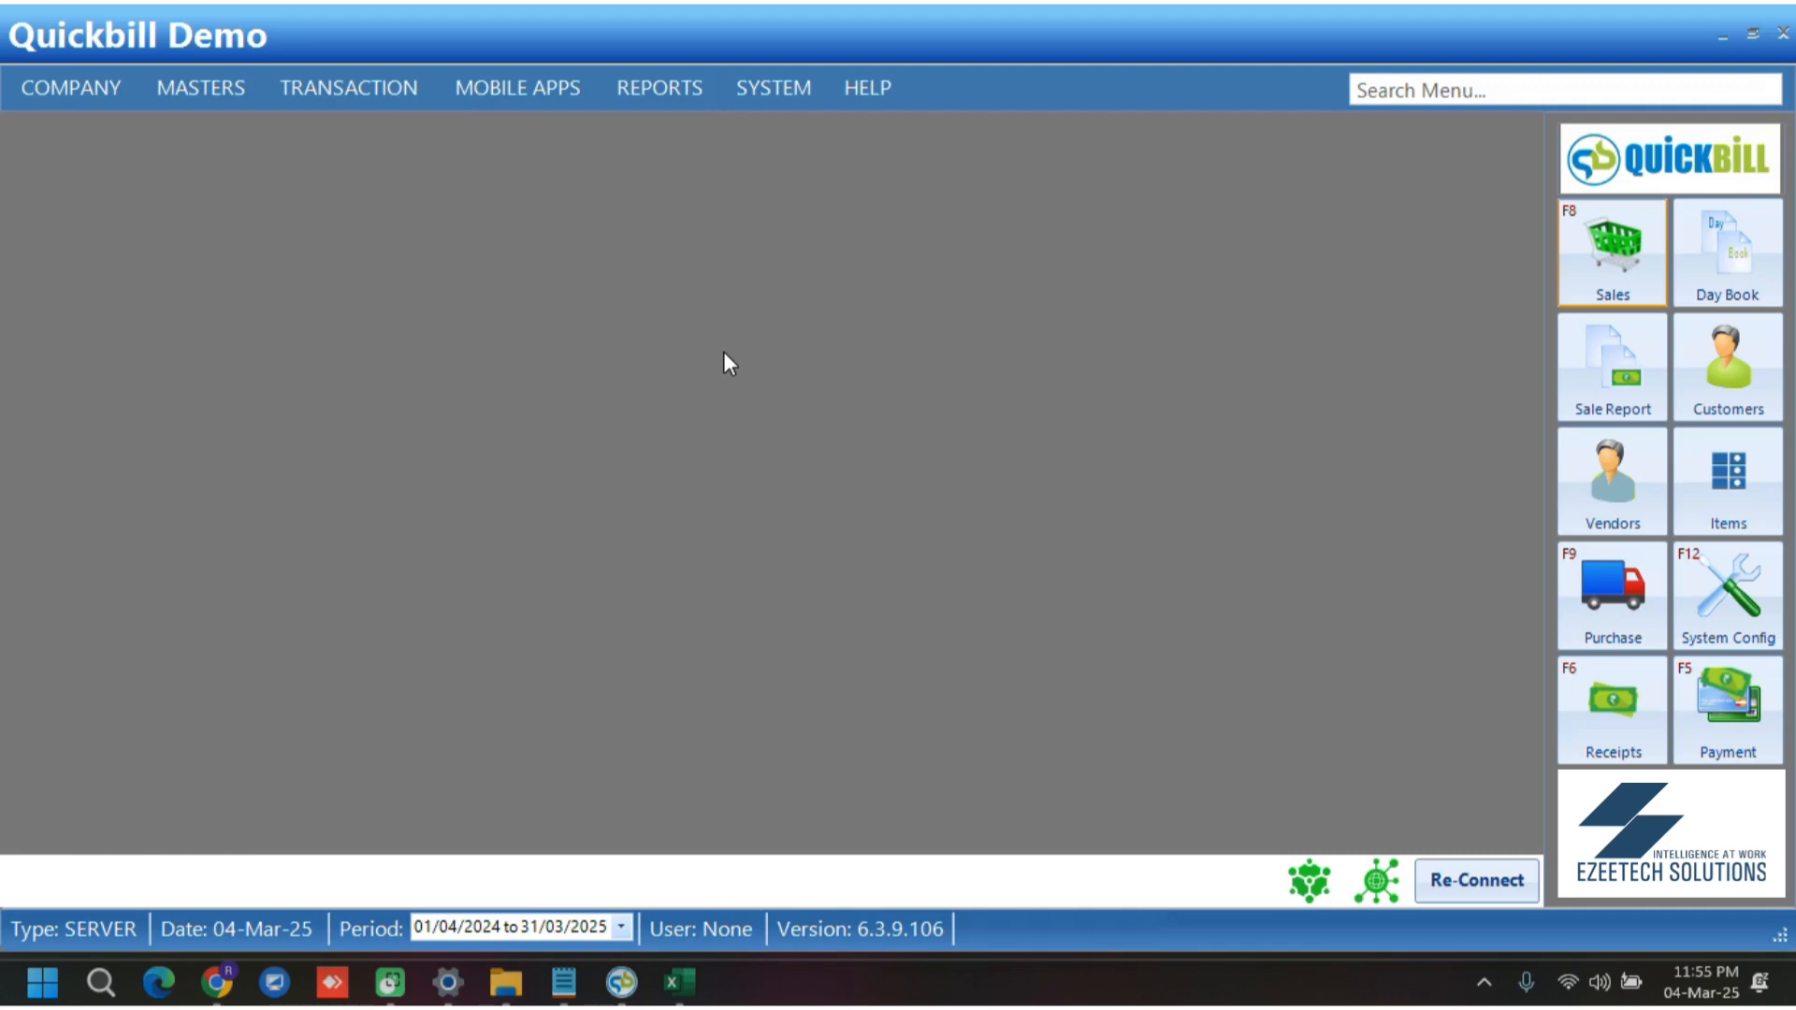
Open a blank company creation form, review its address, tax and financial year fields, and close it without saving
{"action": "left_click", "coordinate": [69, 90]}
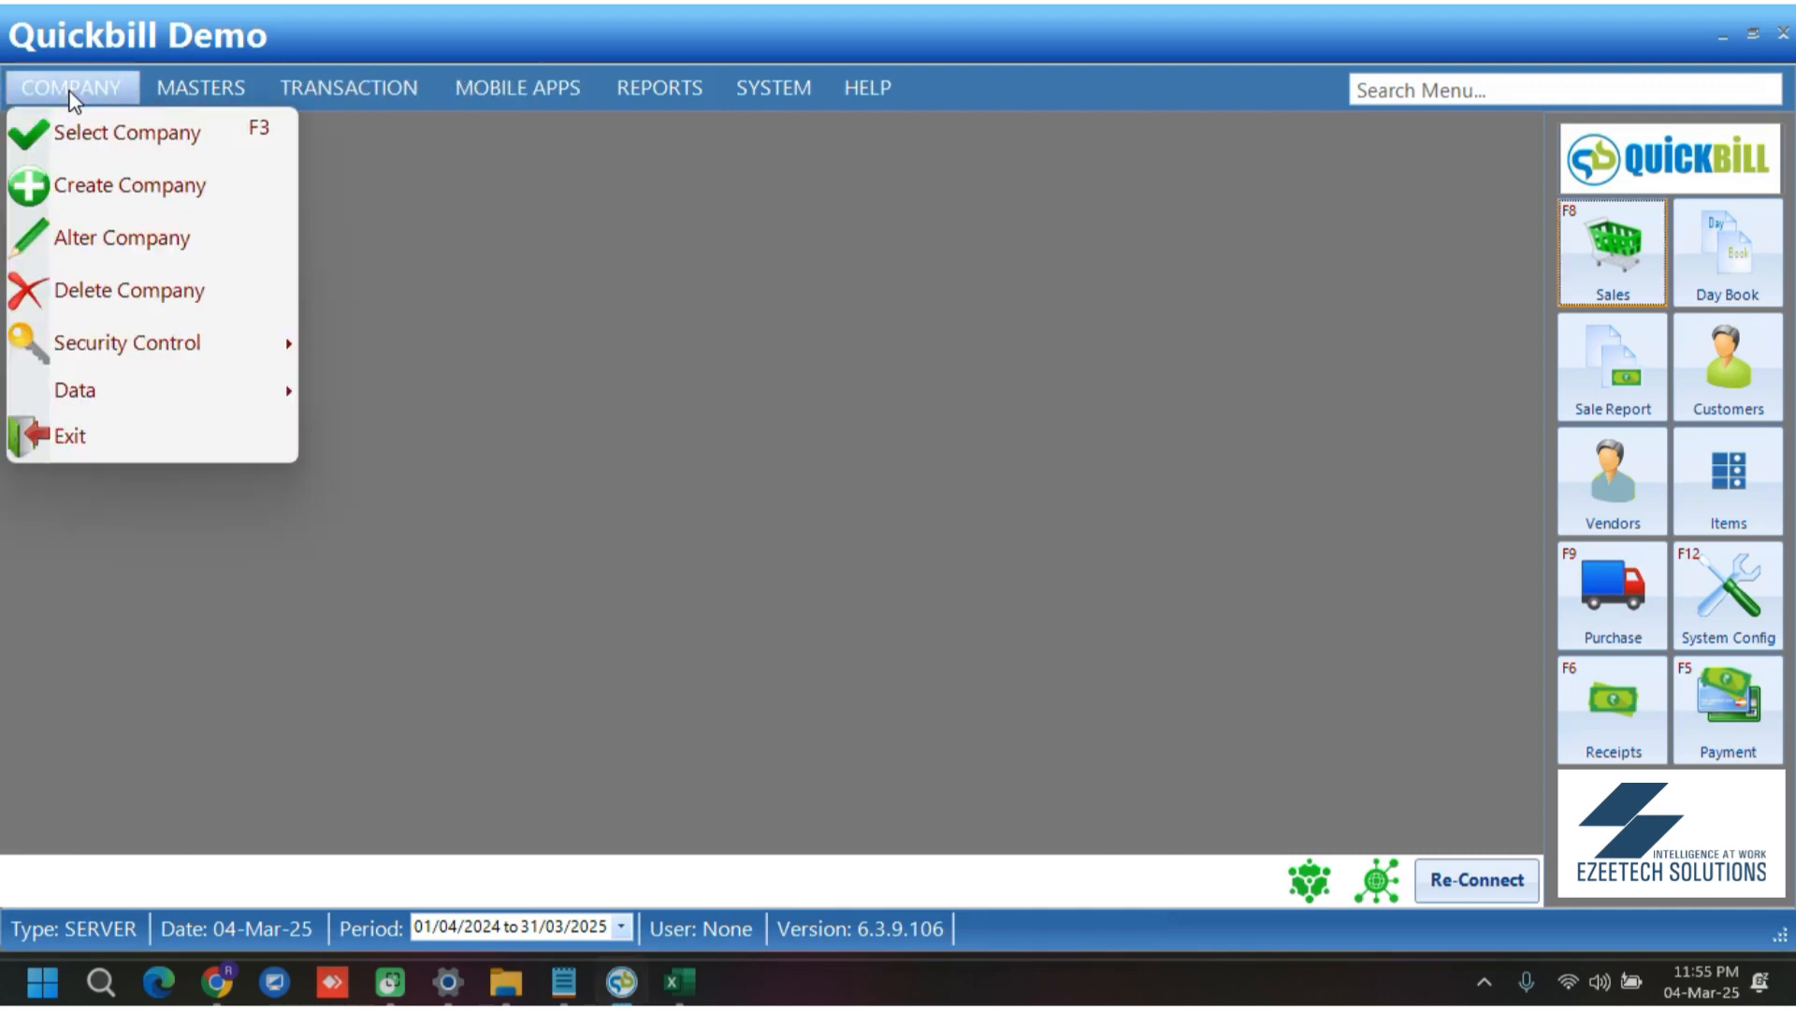
{"action": "left_click", "coordinate": [129, 187]}
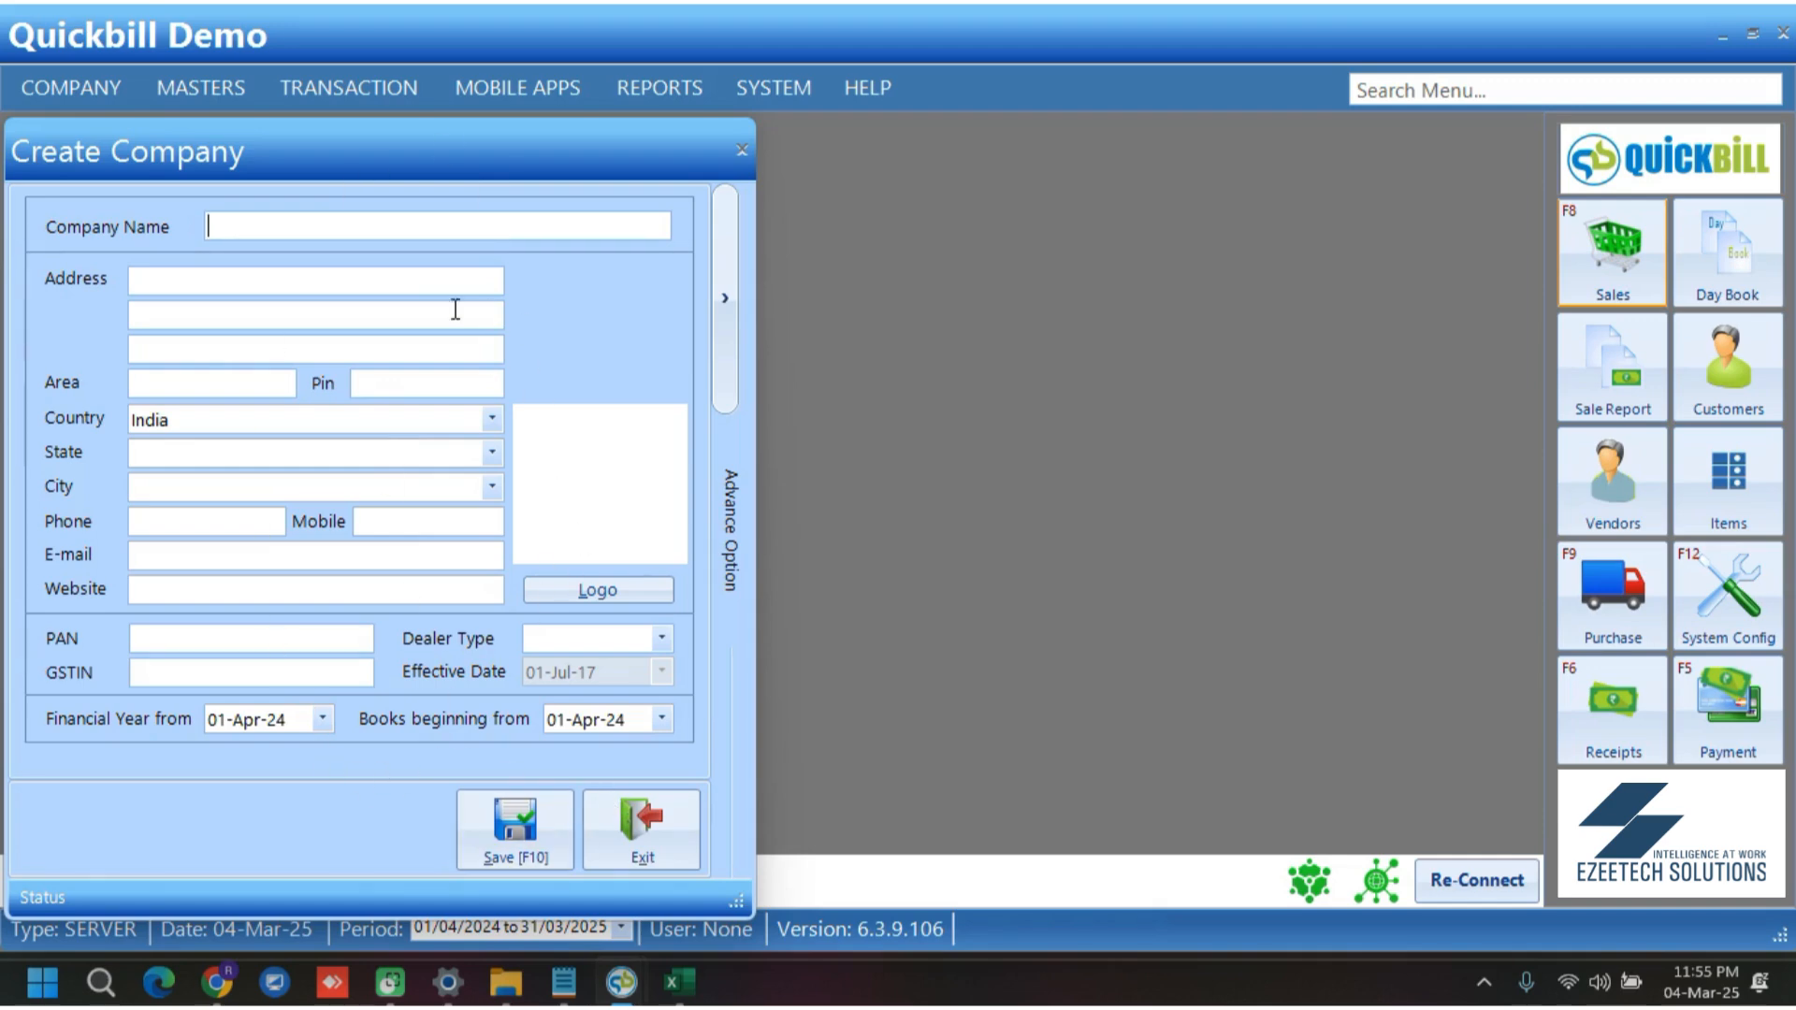
{"action": "left_click", "coordinate": [644, 825]}
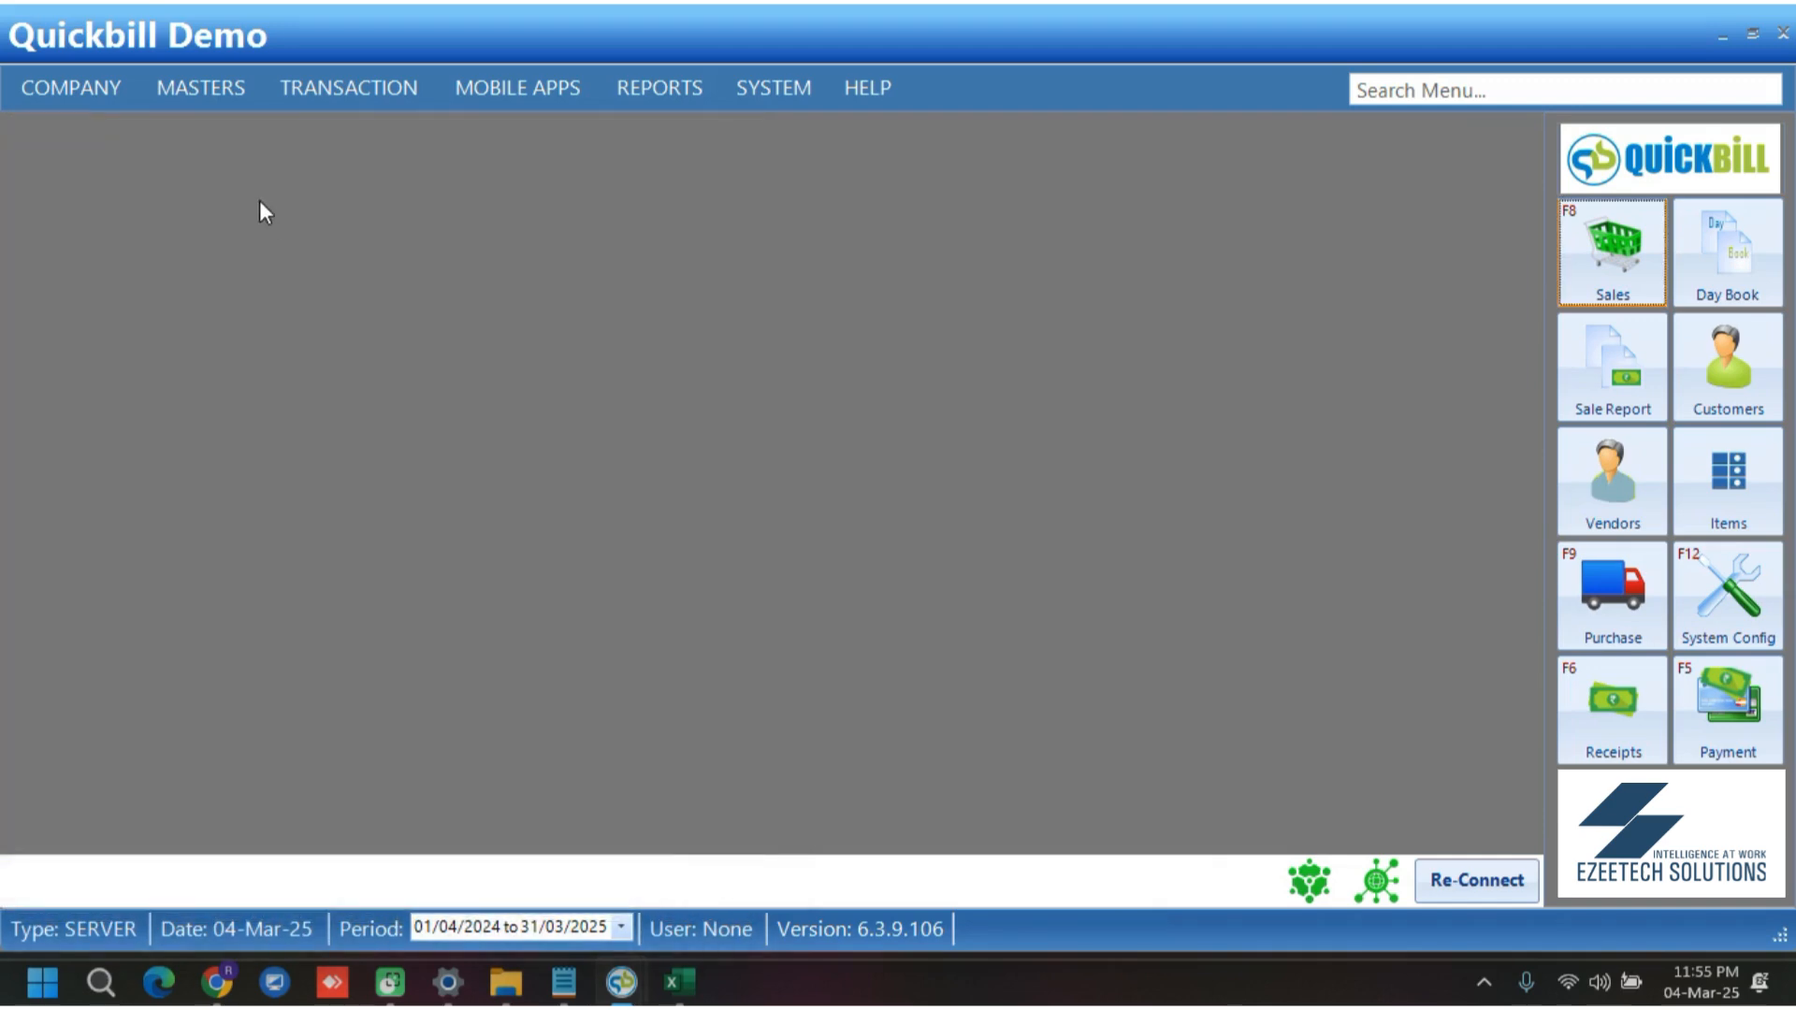
Open the current company's record for alteration, review its details and save it
{"action": "left_click", "coordinate": [70, 83]}
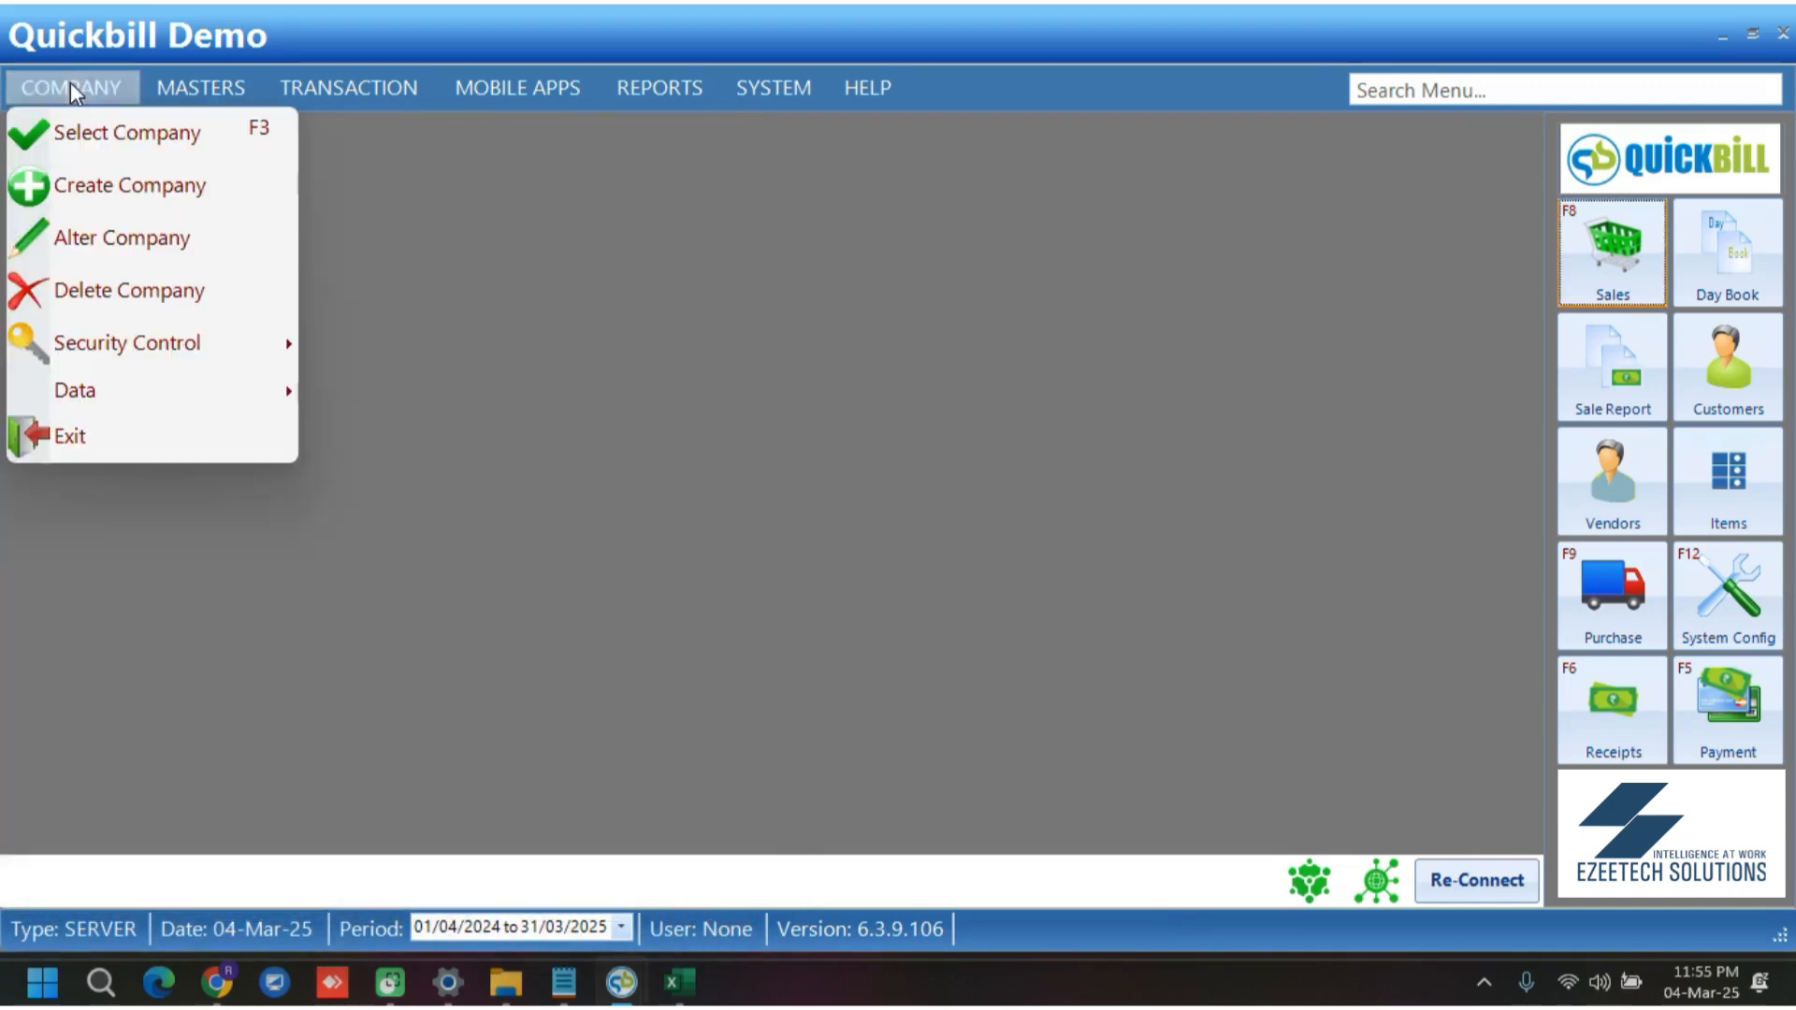
{"action": "left_click", "coordinate": [105, 251]}
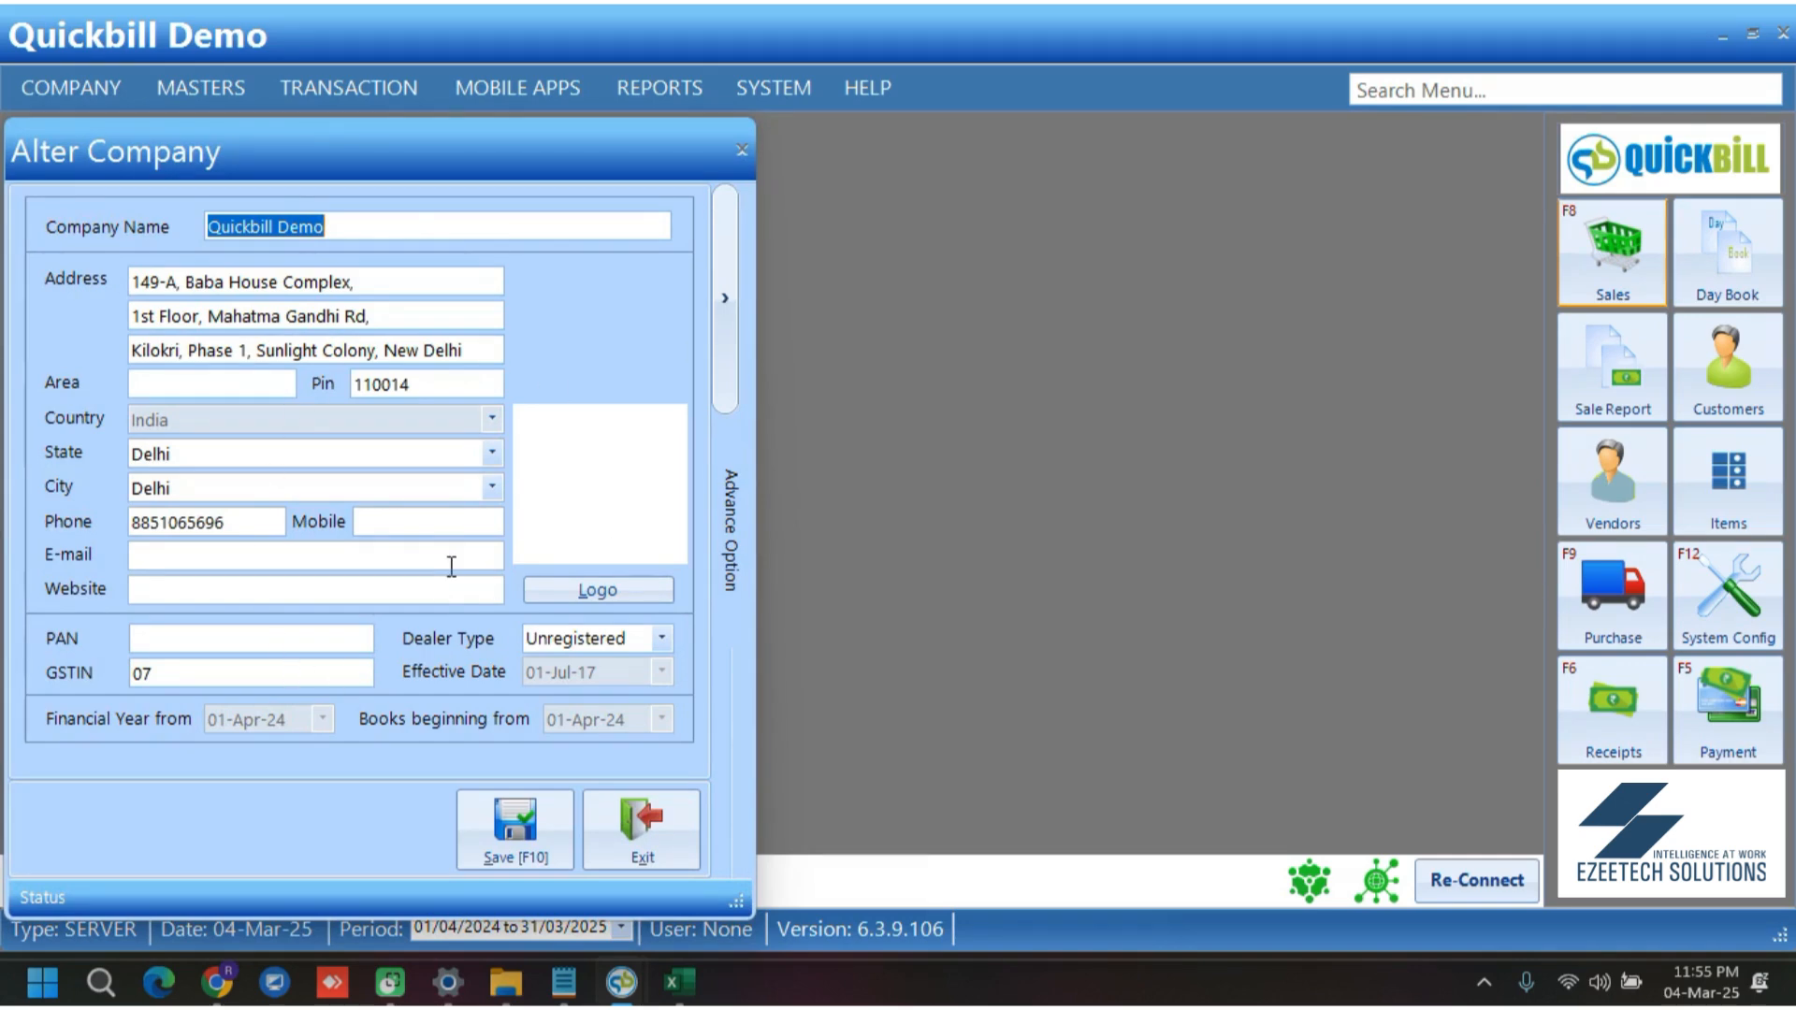
{"action": "left_click", "coordinate": [519, 856]}
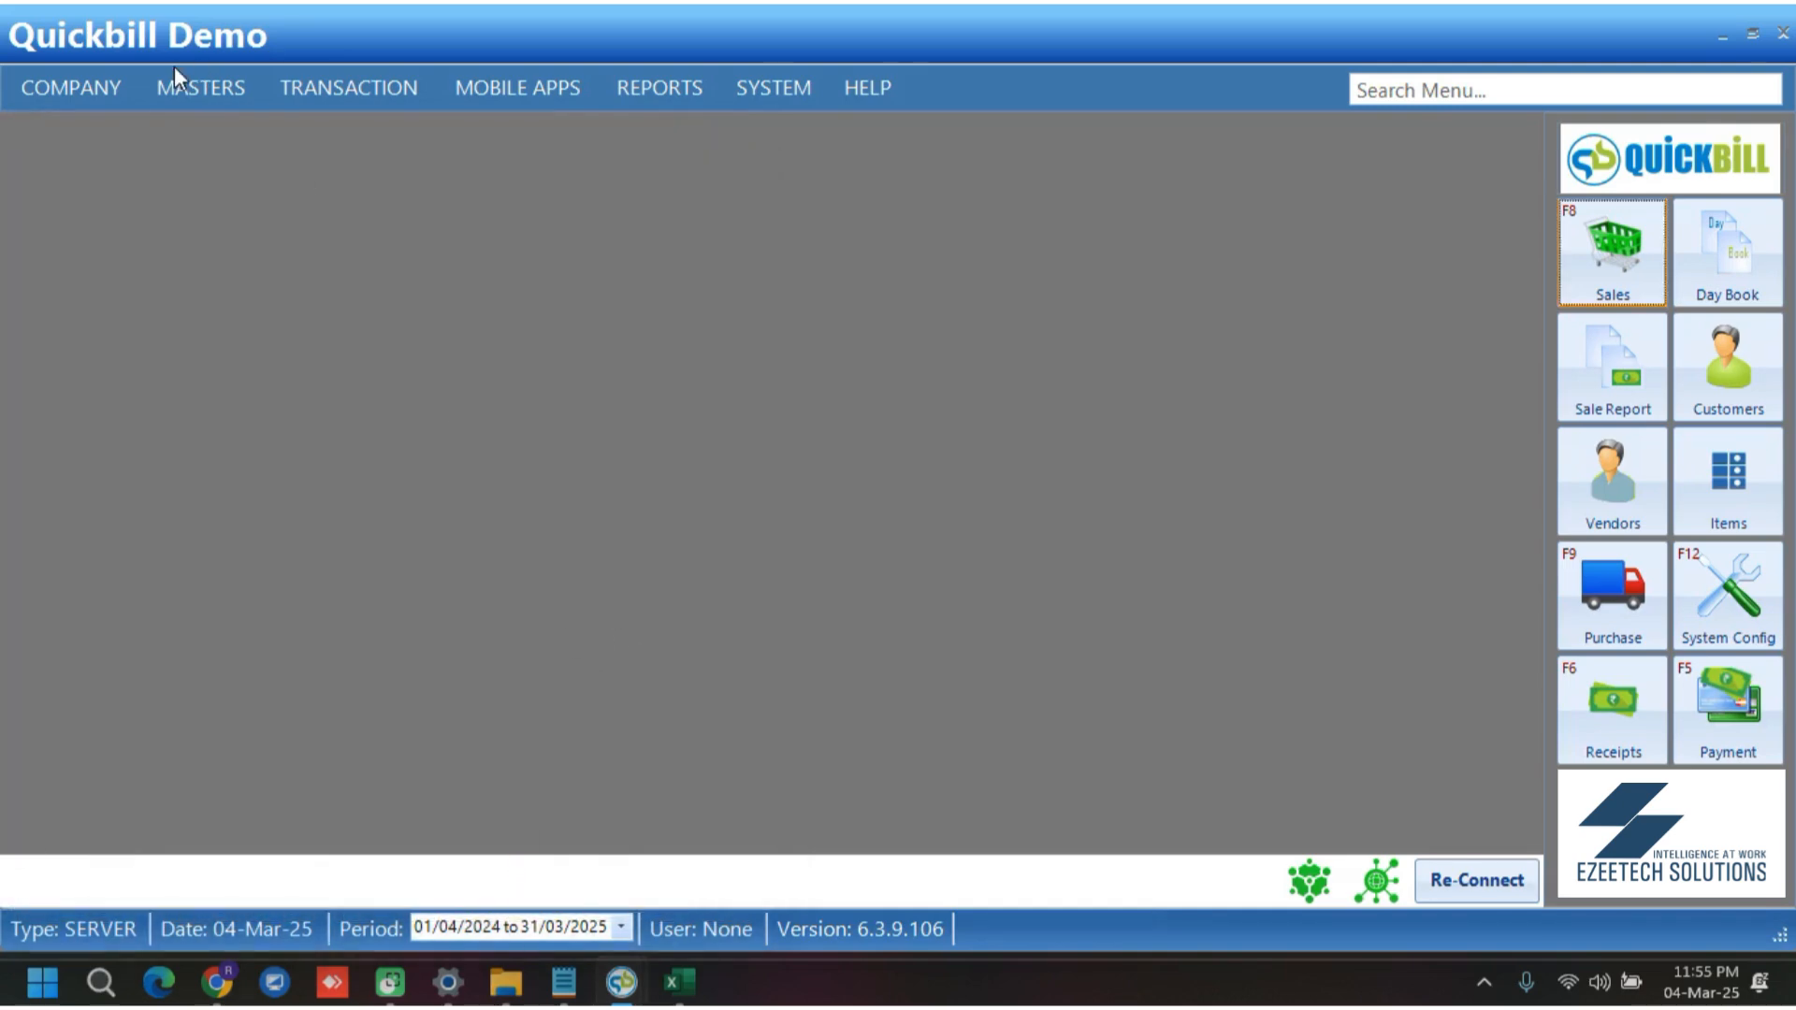
Review the company security and data options, including the data backup scheduler form, and close the scheduler without saving
{"action": "left_click", "coordinate": [82, 75]}
{"action": "mouse_move", "coordinate": [129, 357]}
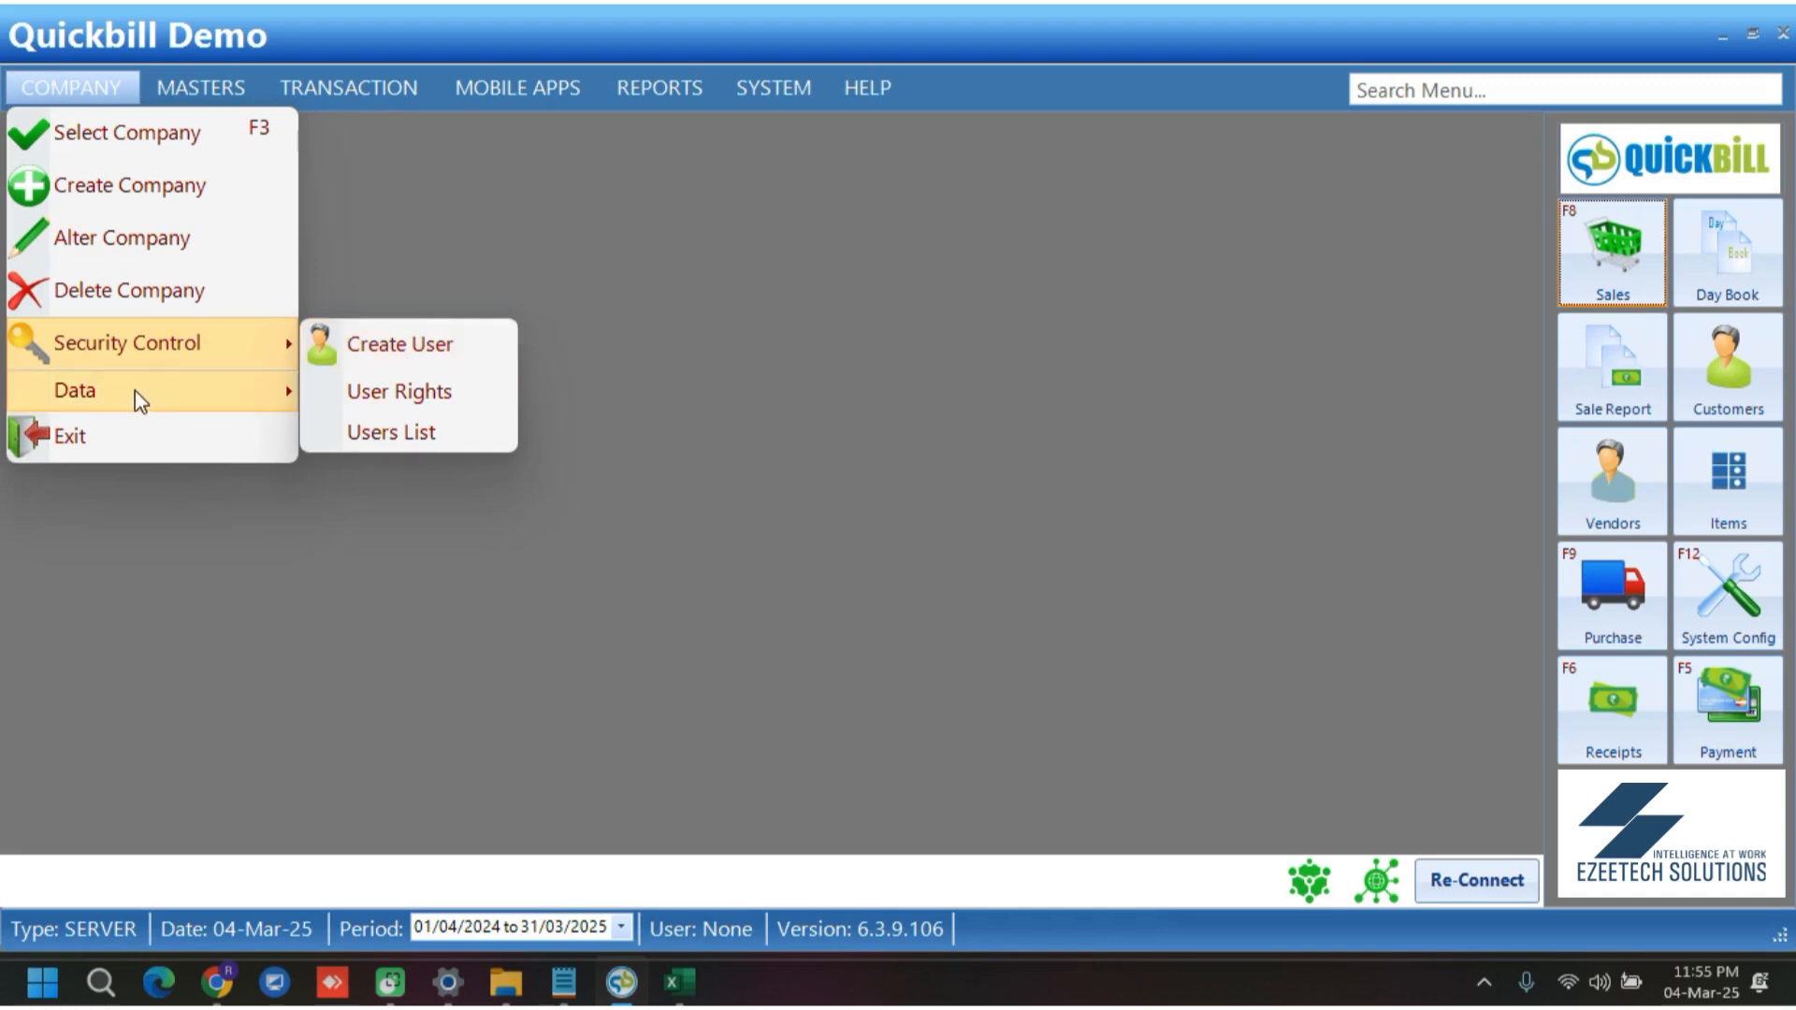
{"action": "mouse_move", "coordinate": [136, 402]}
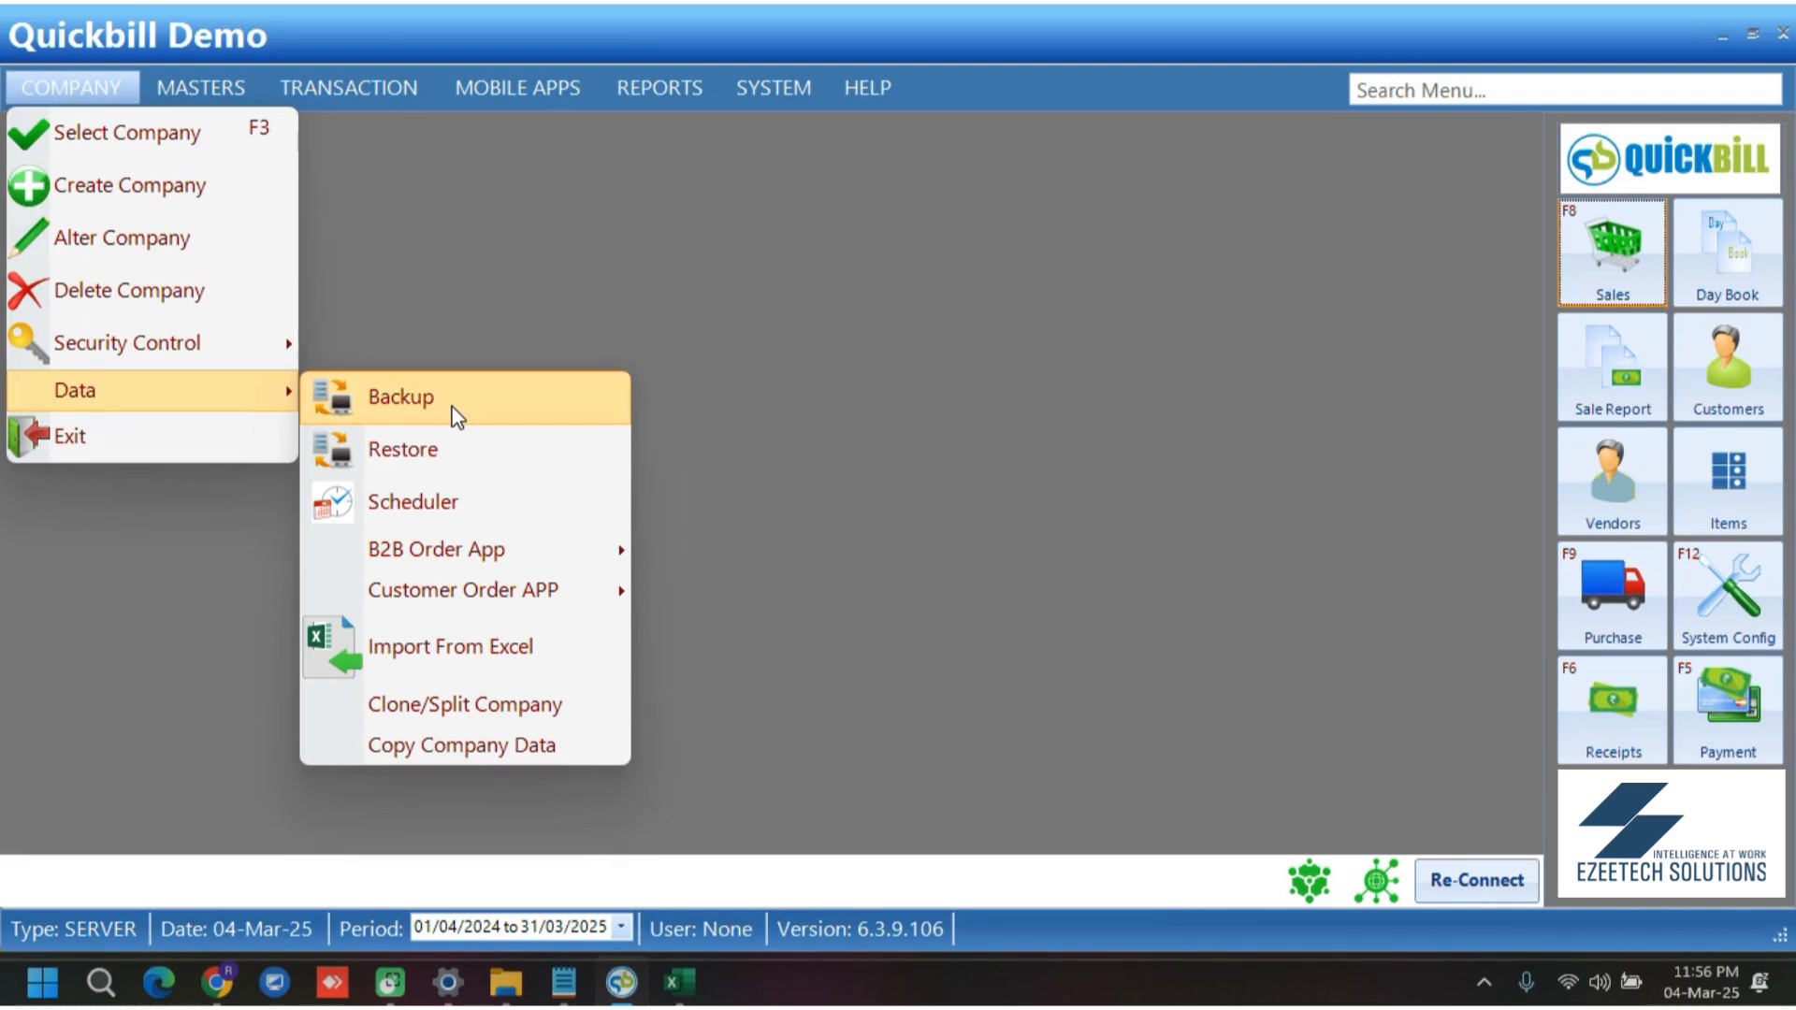
{"action": "left_click", "coordinate": [412, 512]}
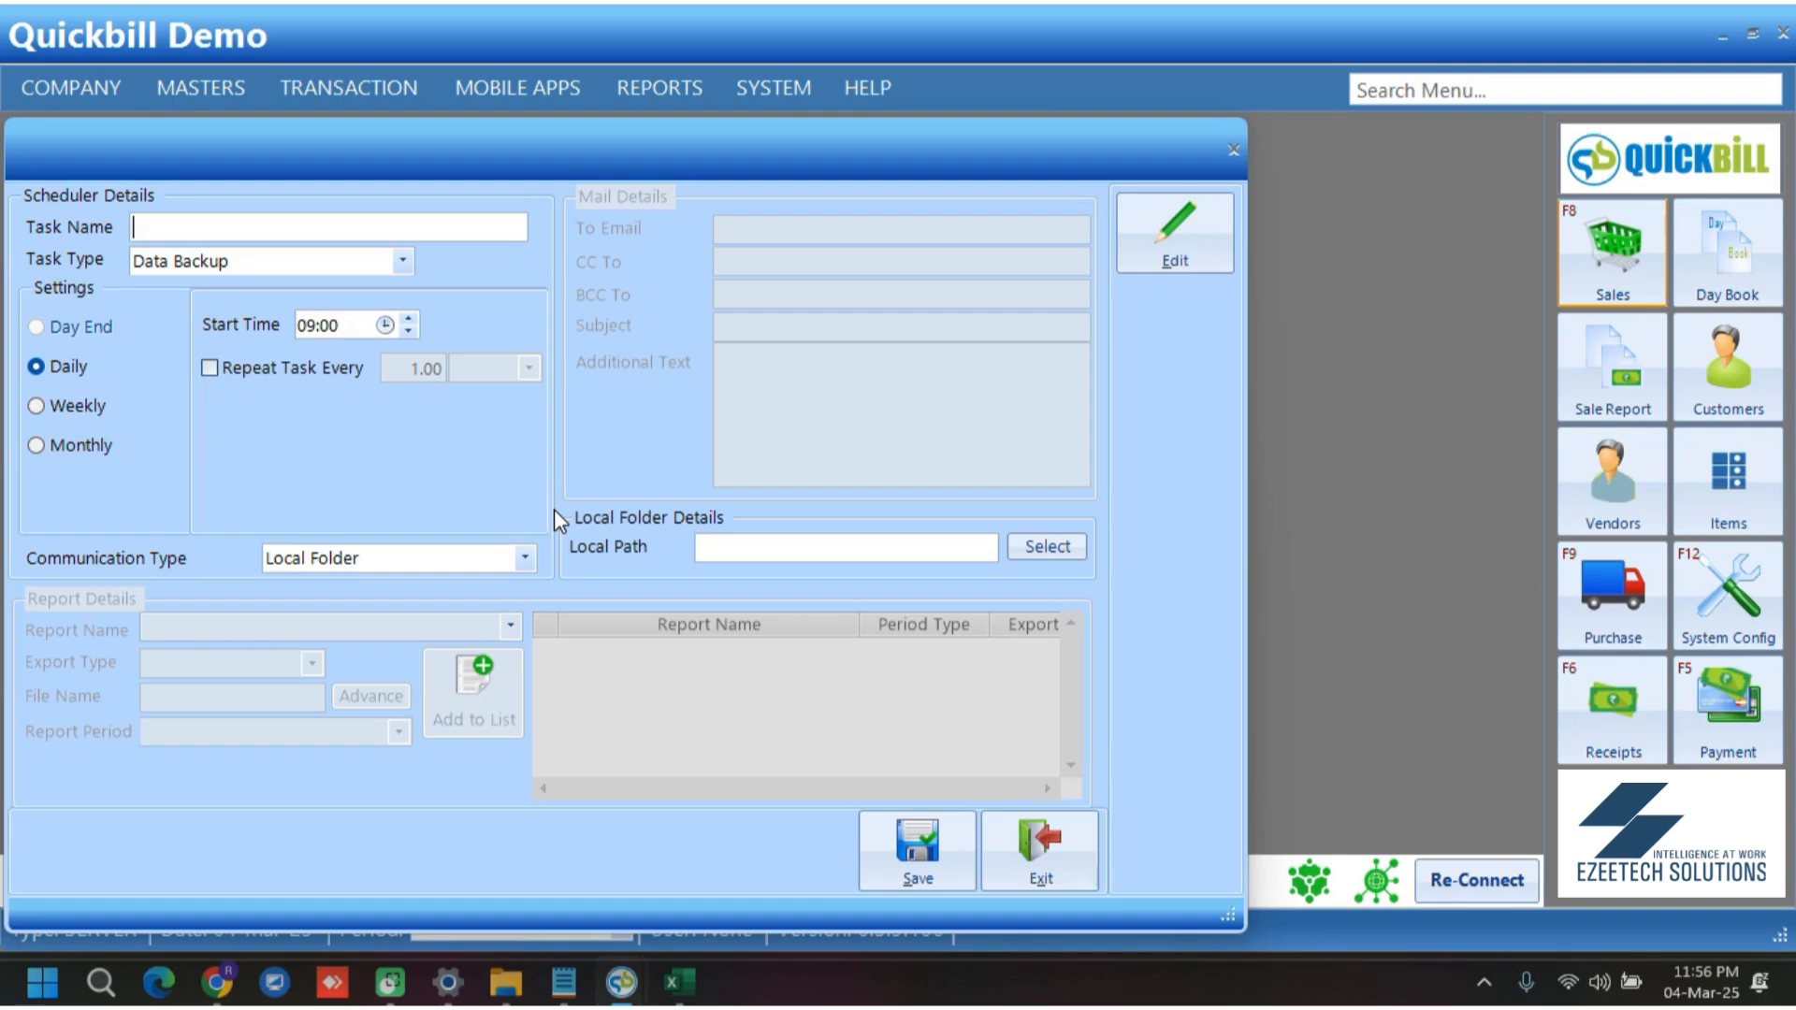
{"action": "left_click", "coordinate": [1046, 840]}
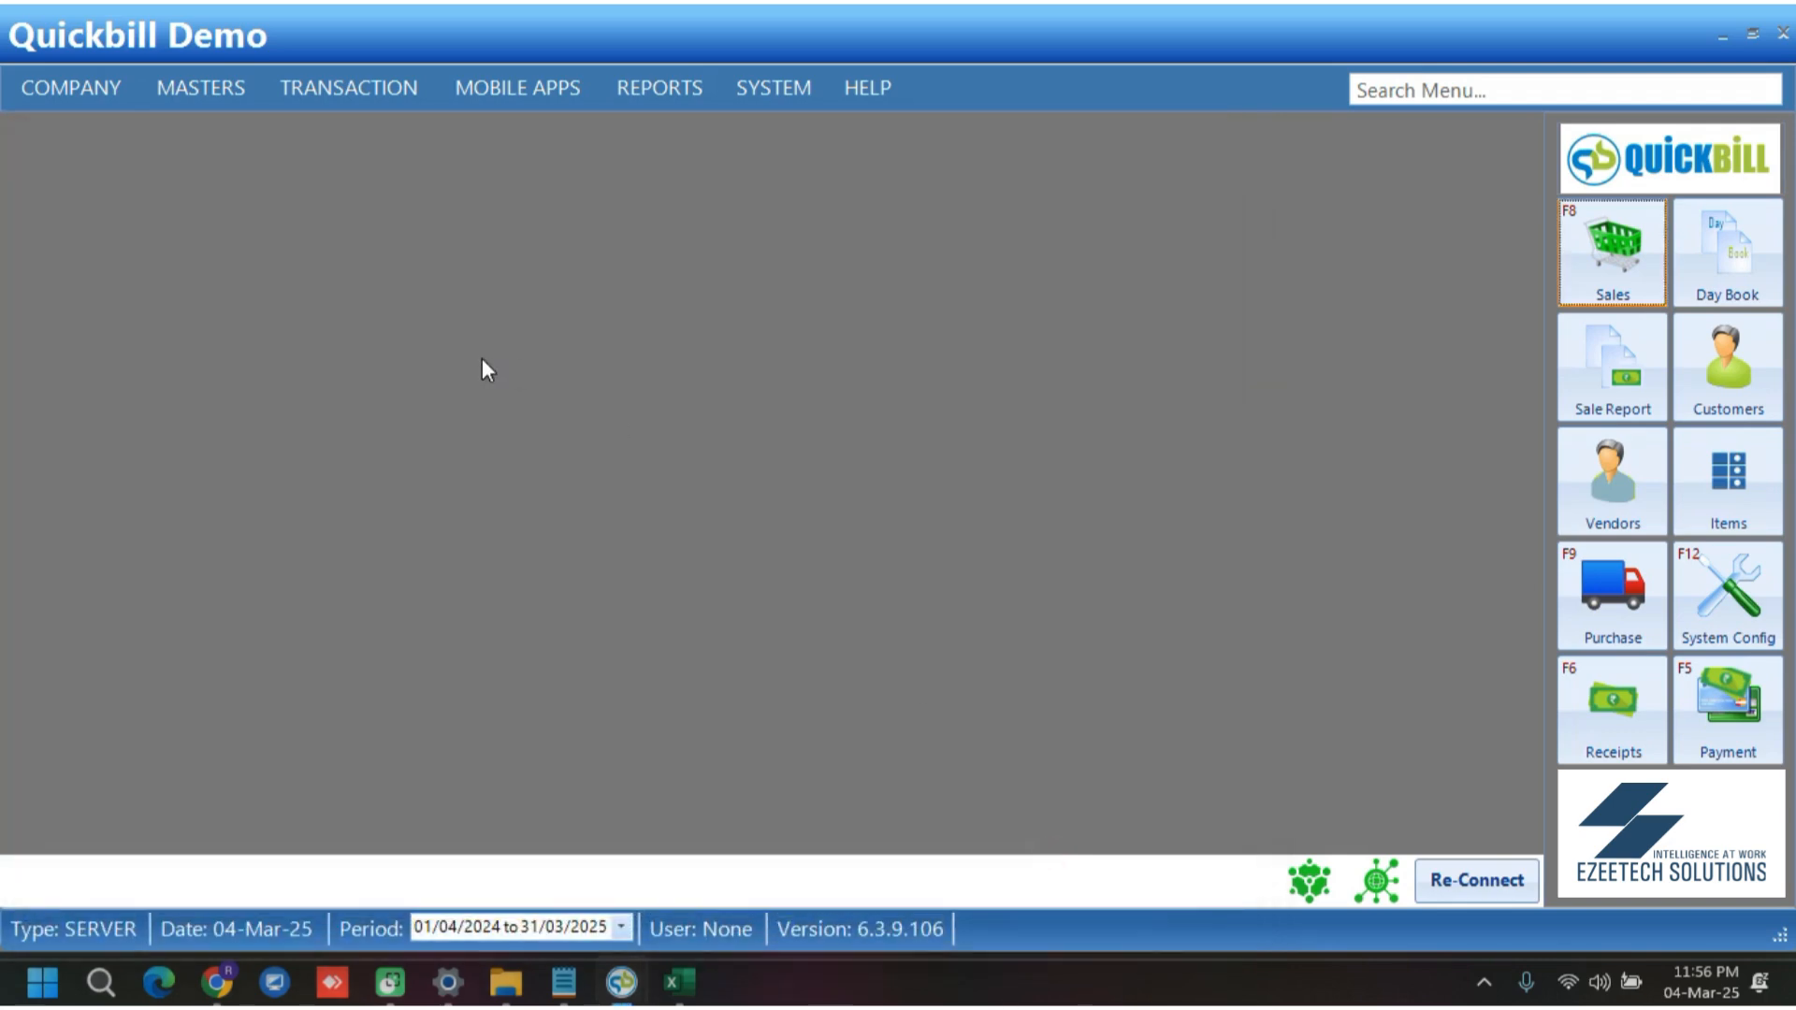
Open the Item Master form, review its classification, GST and pricing fields, and close it without saving
{"action": "left_click", "coordinate": [189, 79]}
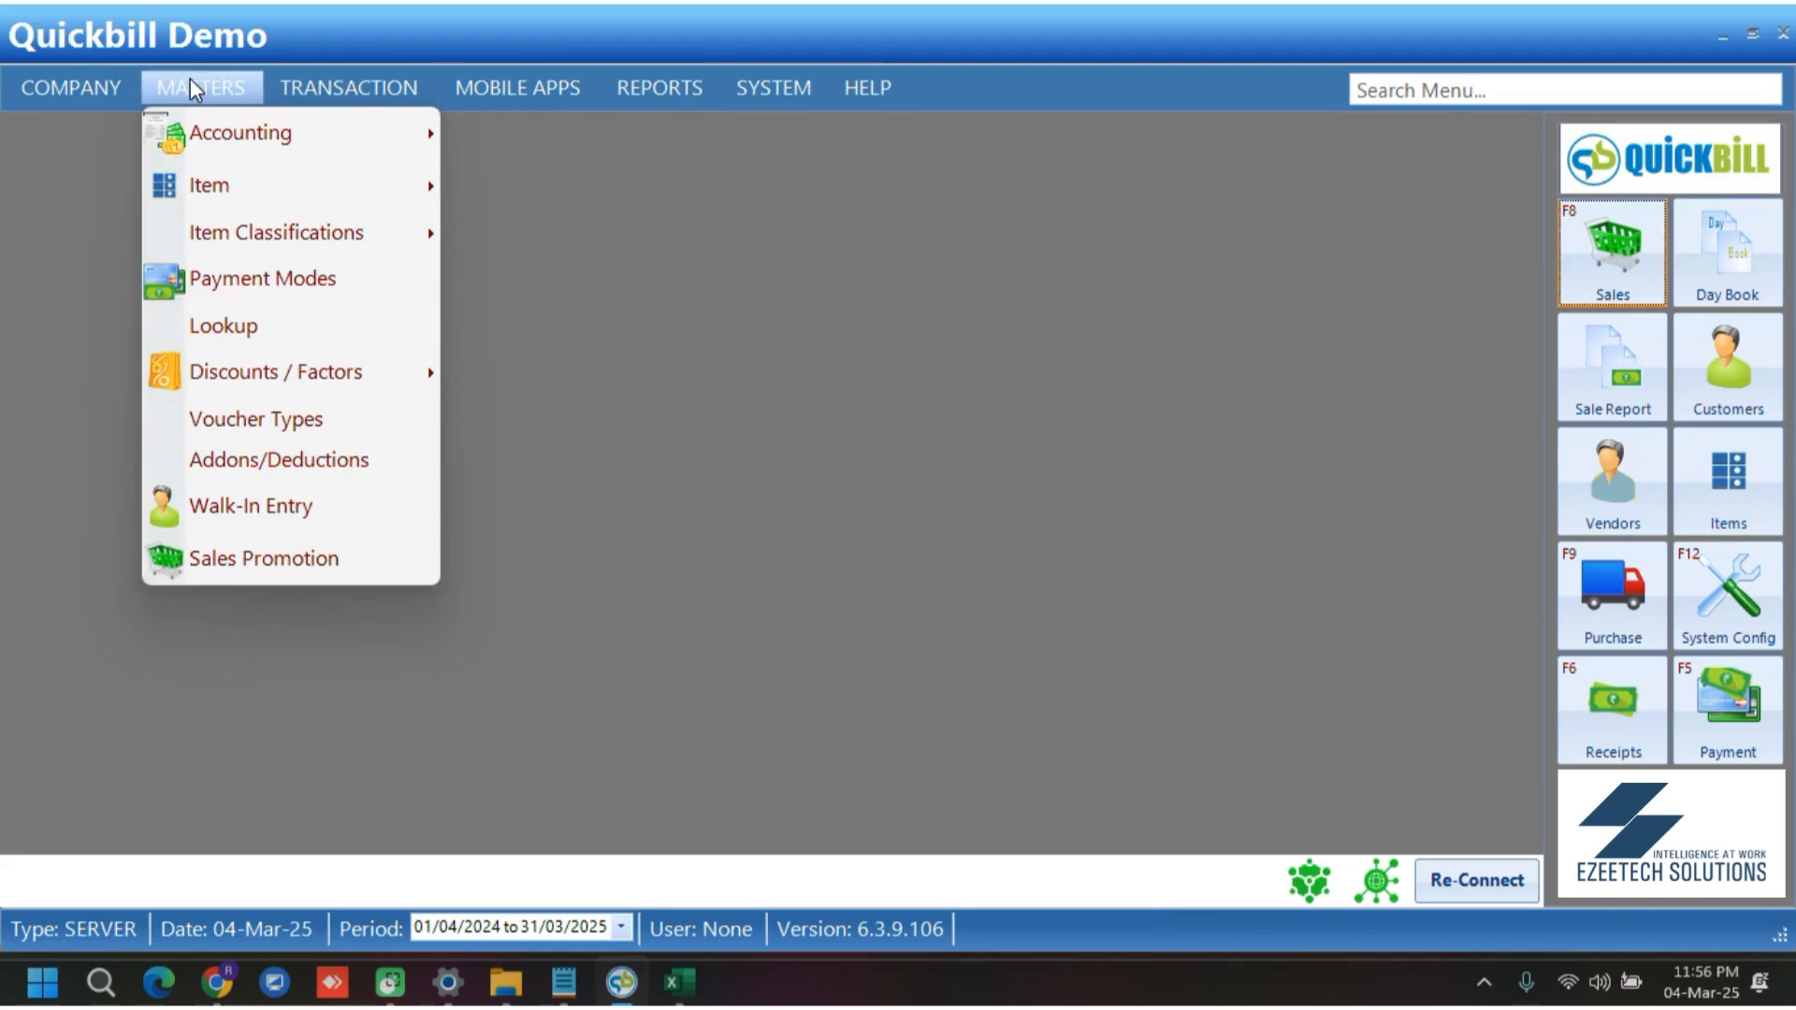
{"action": "mouse_move", "coordinate": [229, 197]}
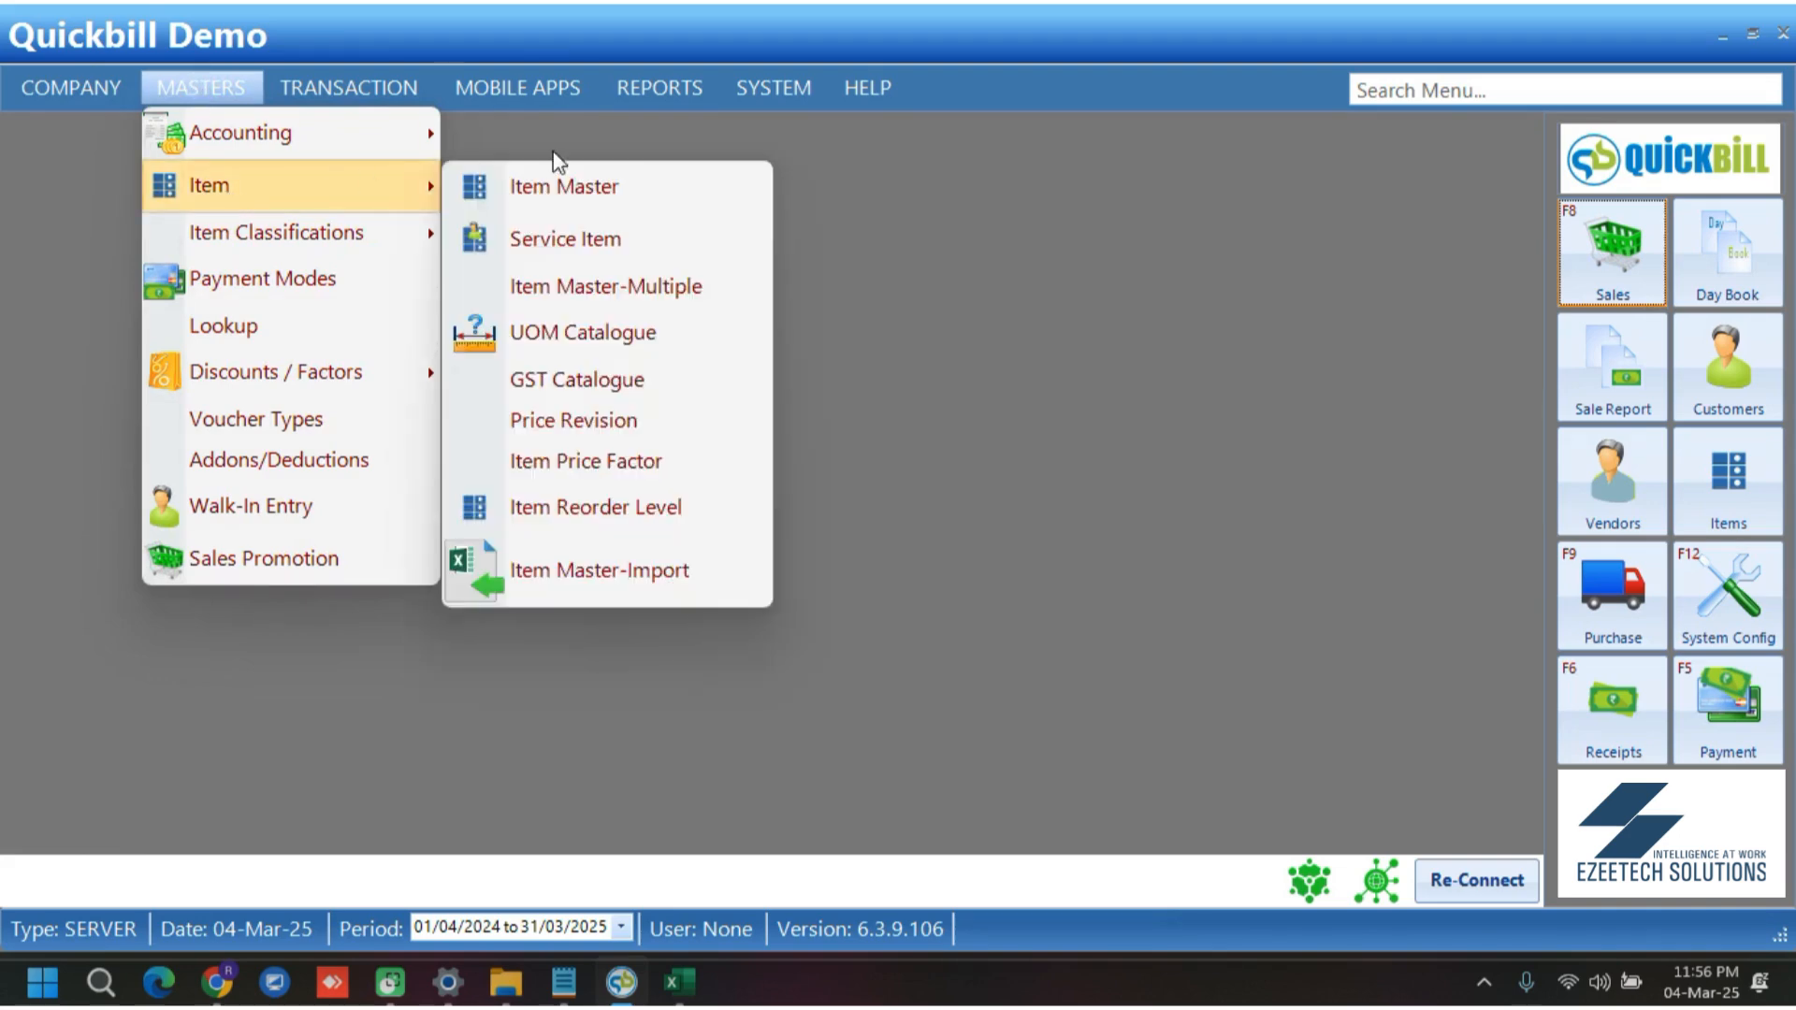
{"action": "left_click", "coordinate": [611, 186]}
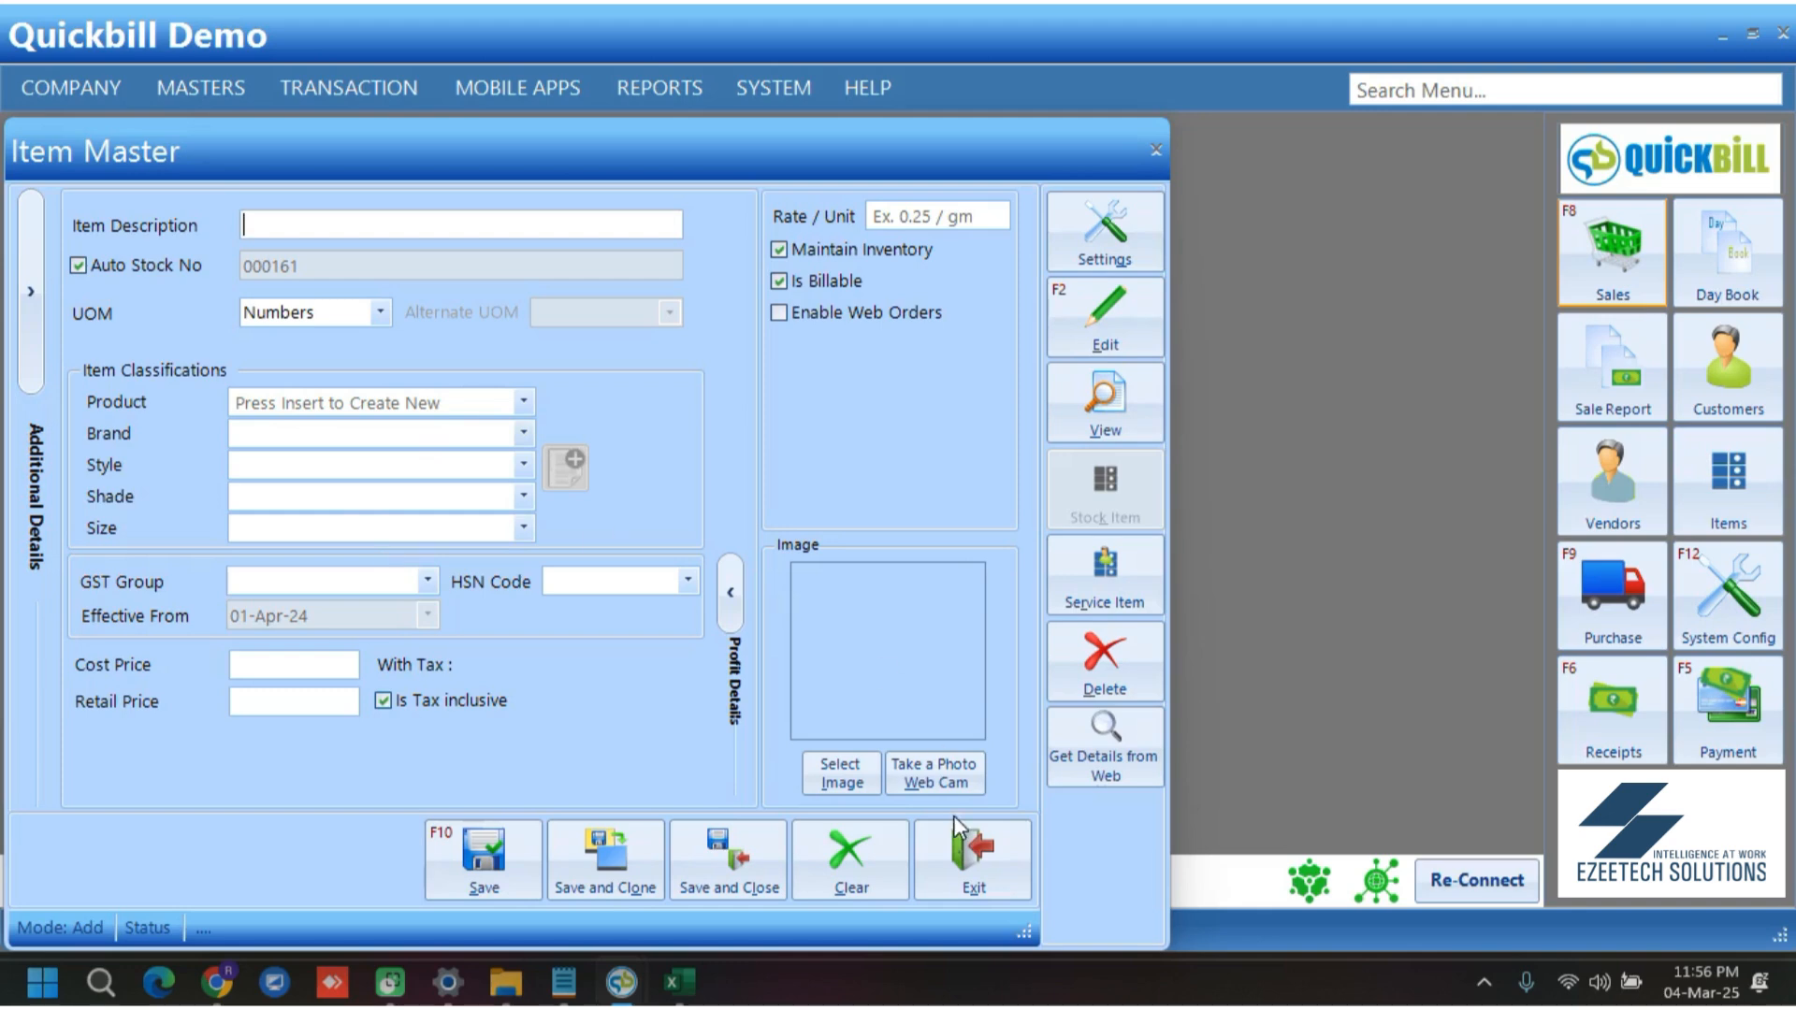
{"action": "left_click", "coordinate": [973, 856]}
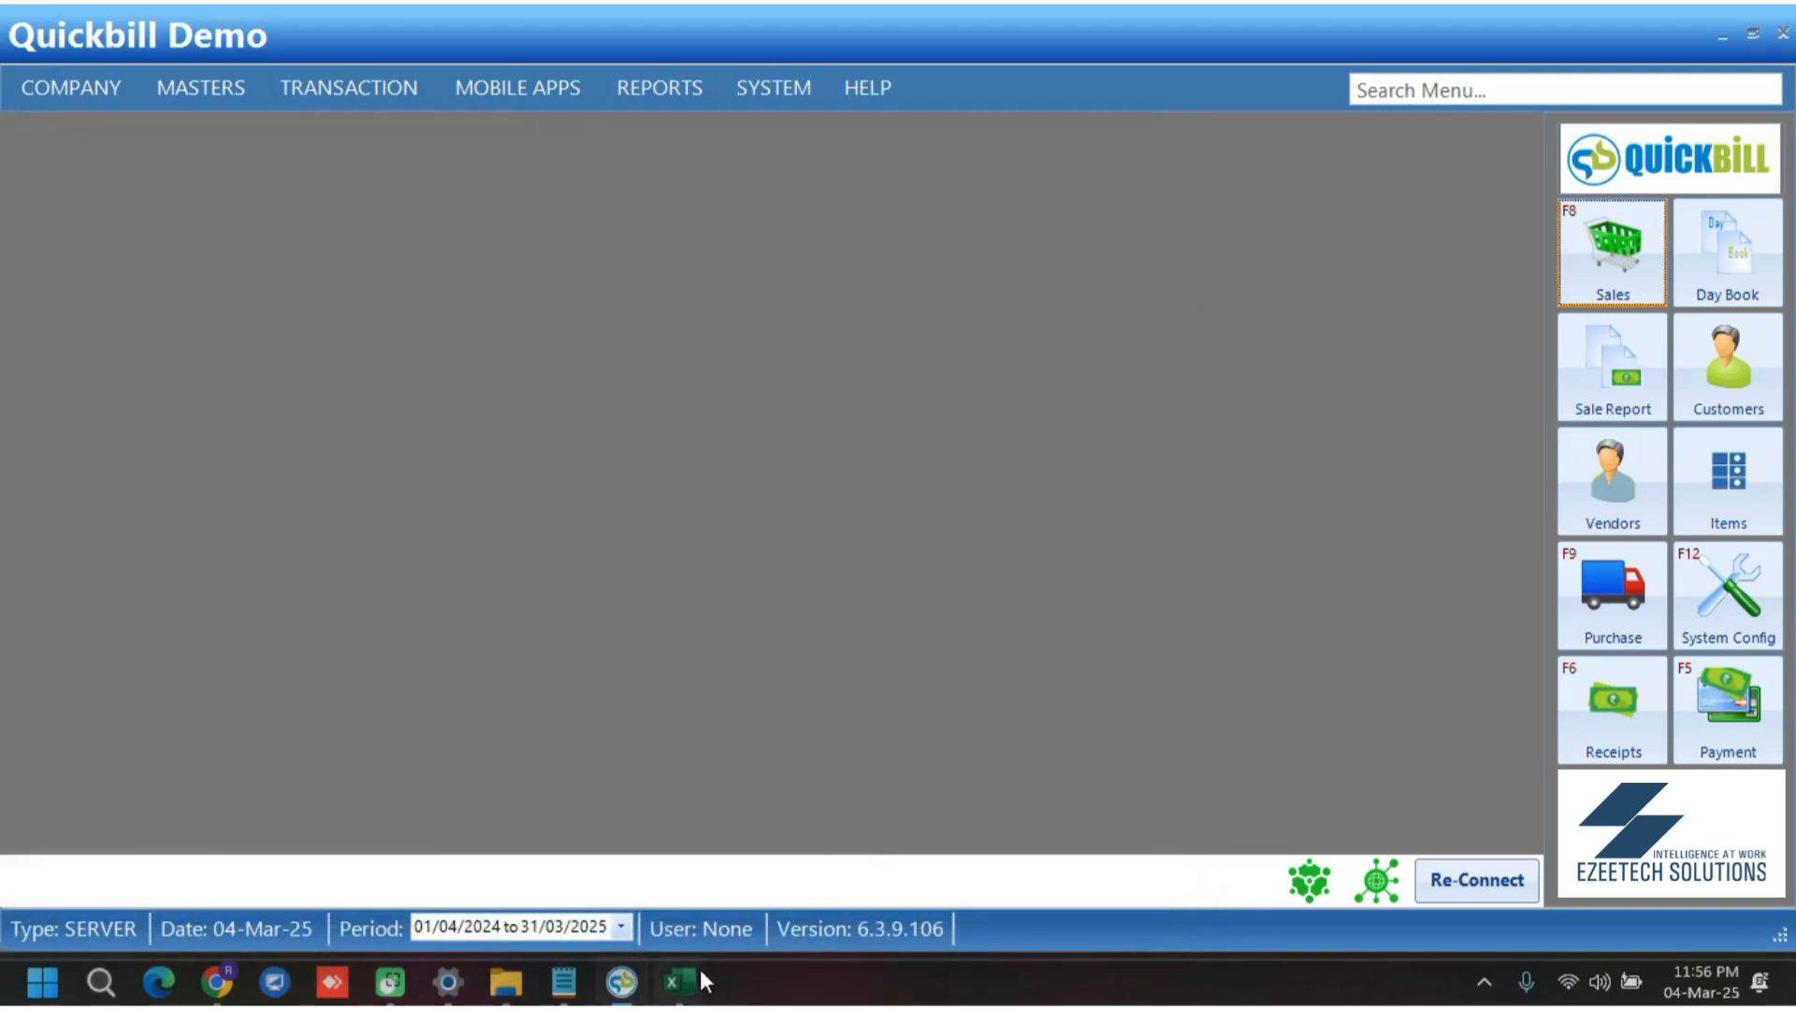
Switch to the "demo file garment" workbook in Excel, examine its item column layout, and return to Quickbill
{"action": "mouse_move", "coordinate": [692, 982]}
{"action": "left_click", "coordinate": [821, 880]}
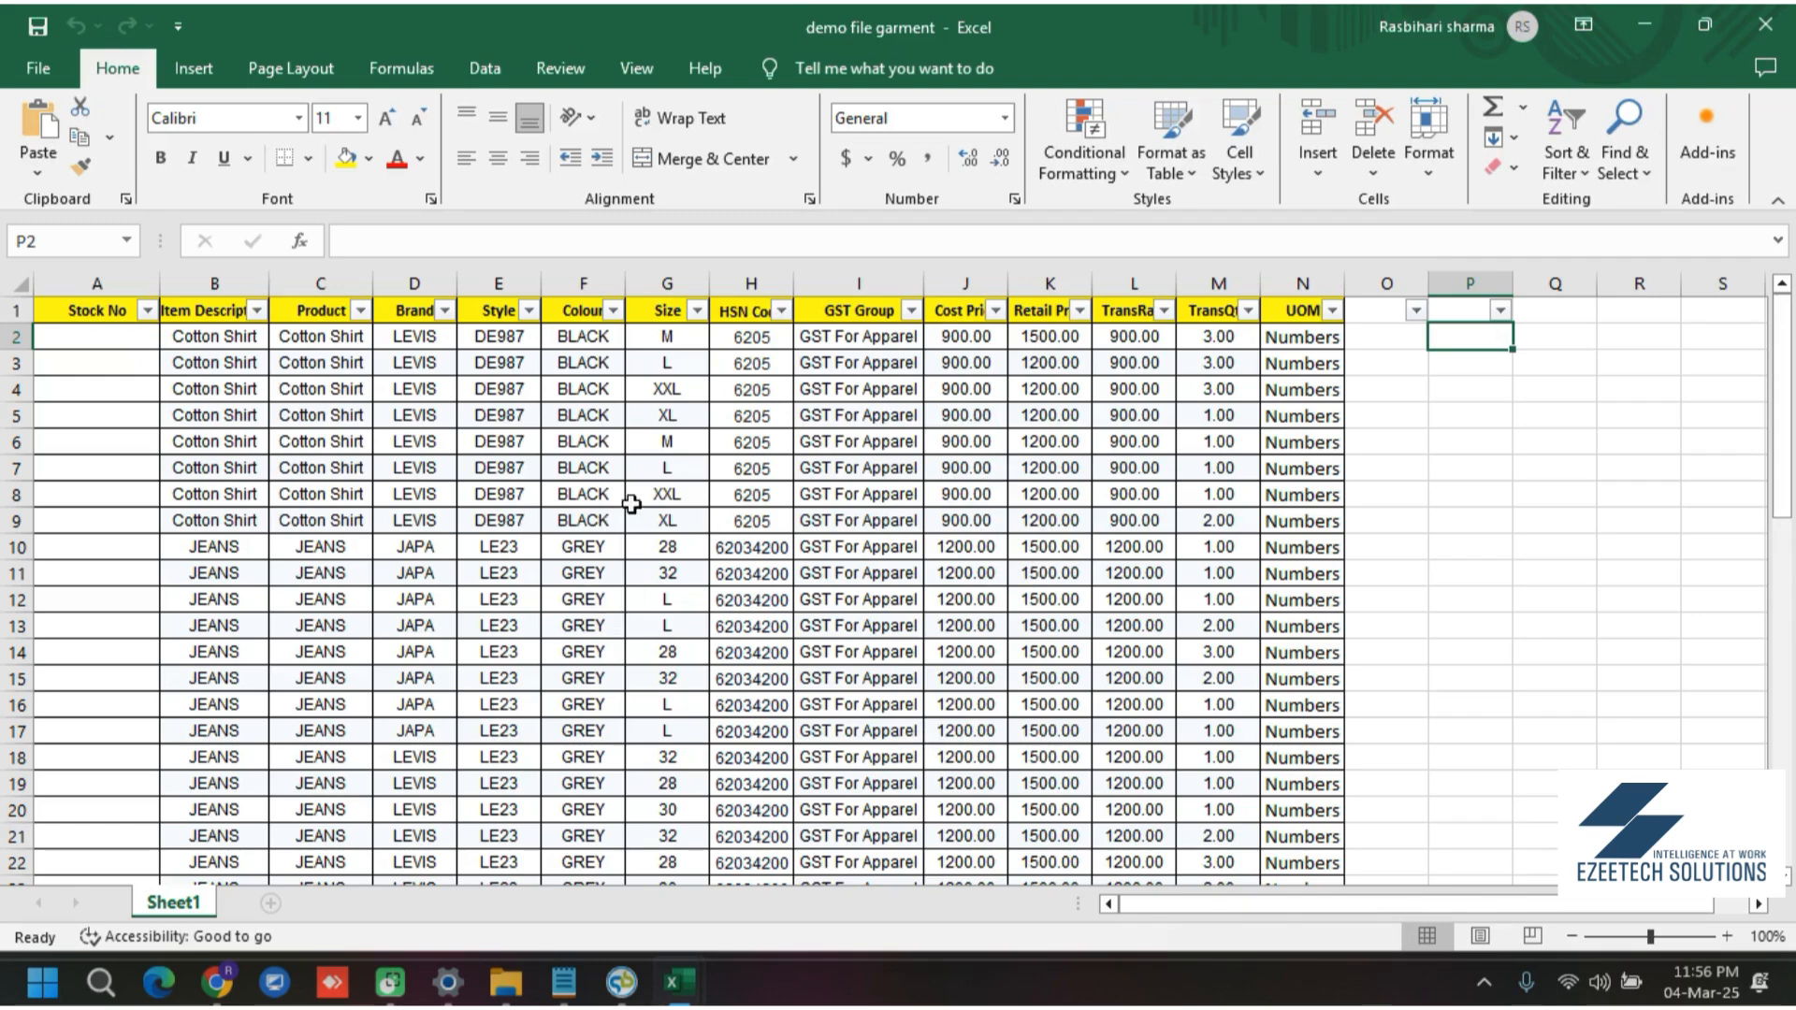
{"action": "left_click", "coordinate": [1774, 18]}
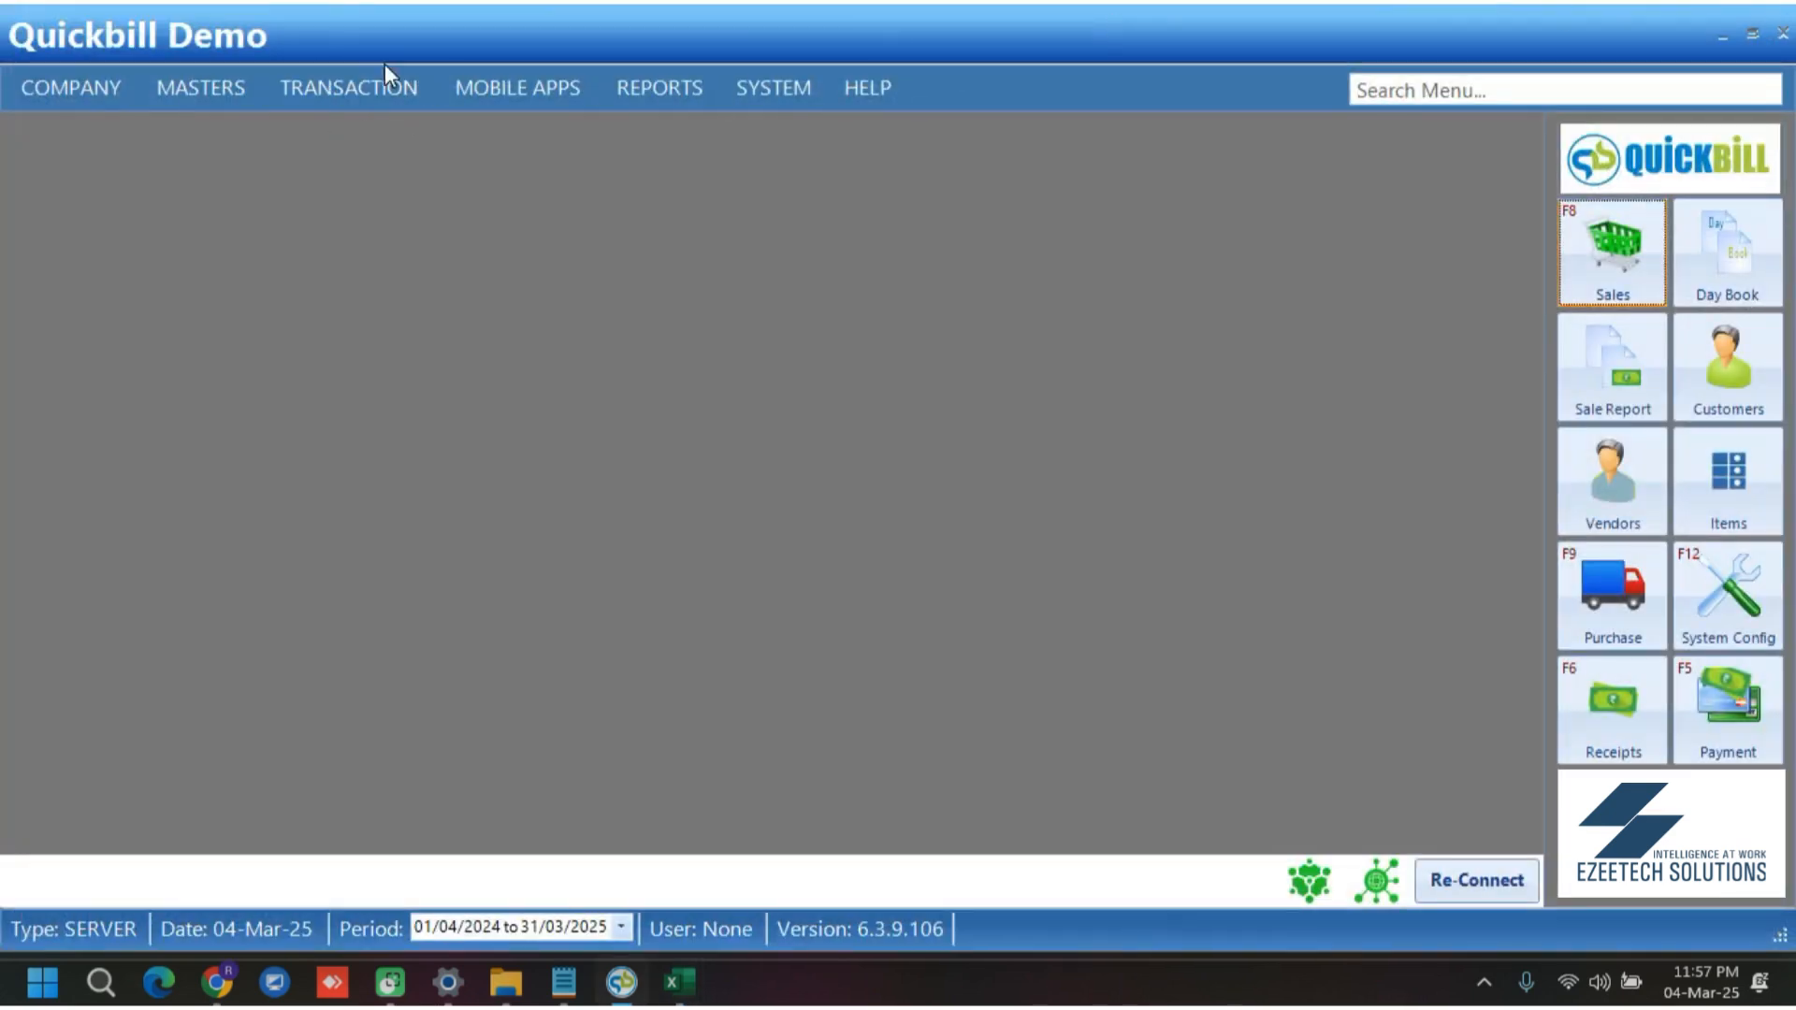
Start a new purchase entry with EZEETECH SOLUTIONS as the supplier
{"action": "left_click", "coordinate": [361, 90]}
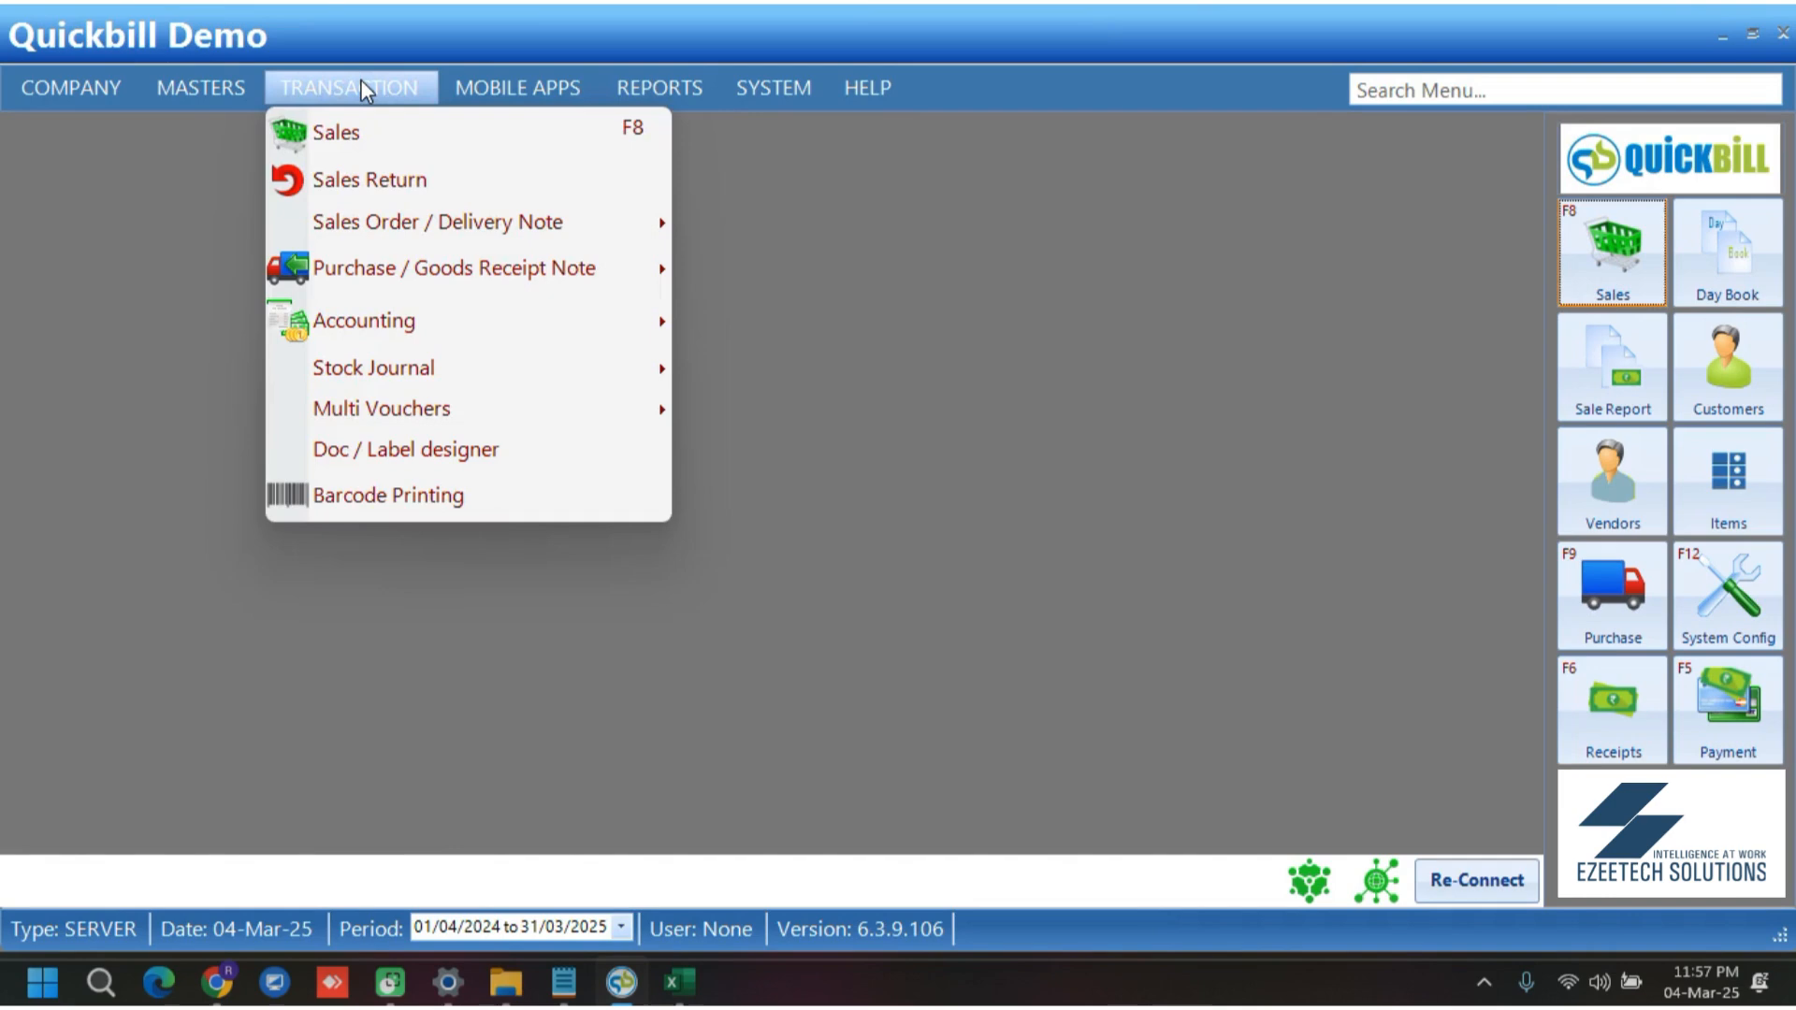
{"action": "mouse_move", "coordinate": [363, 295]}
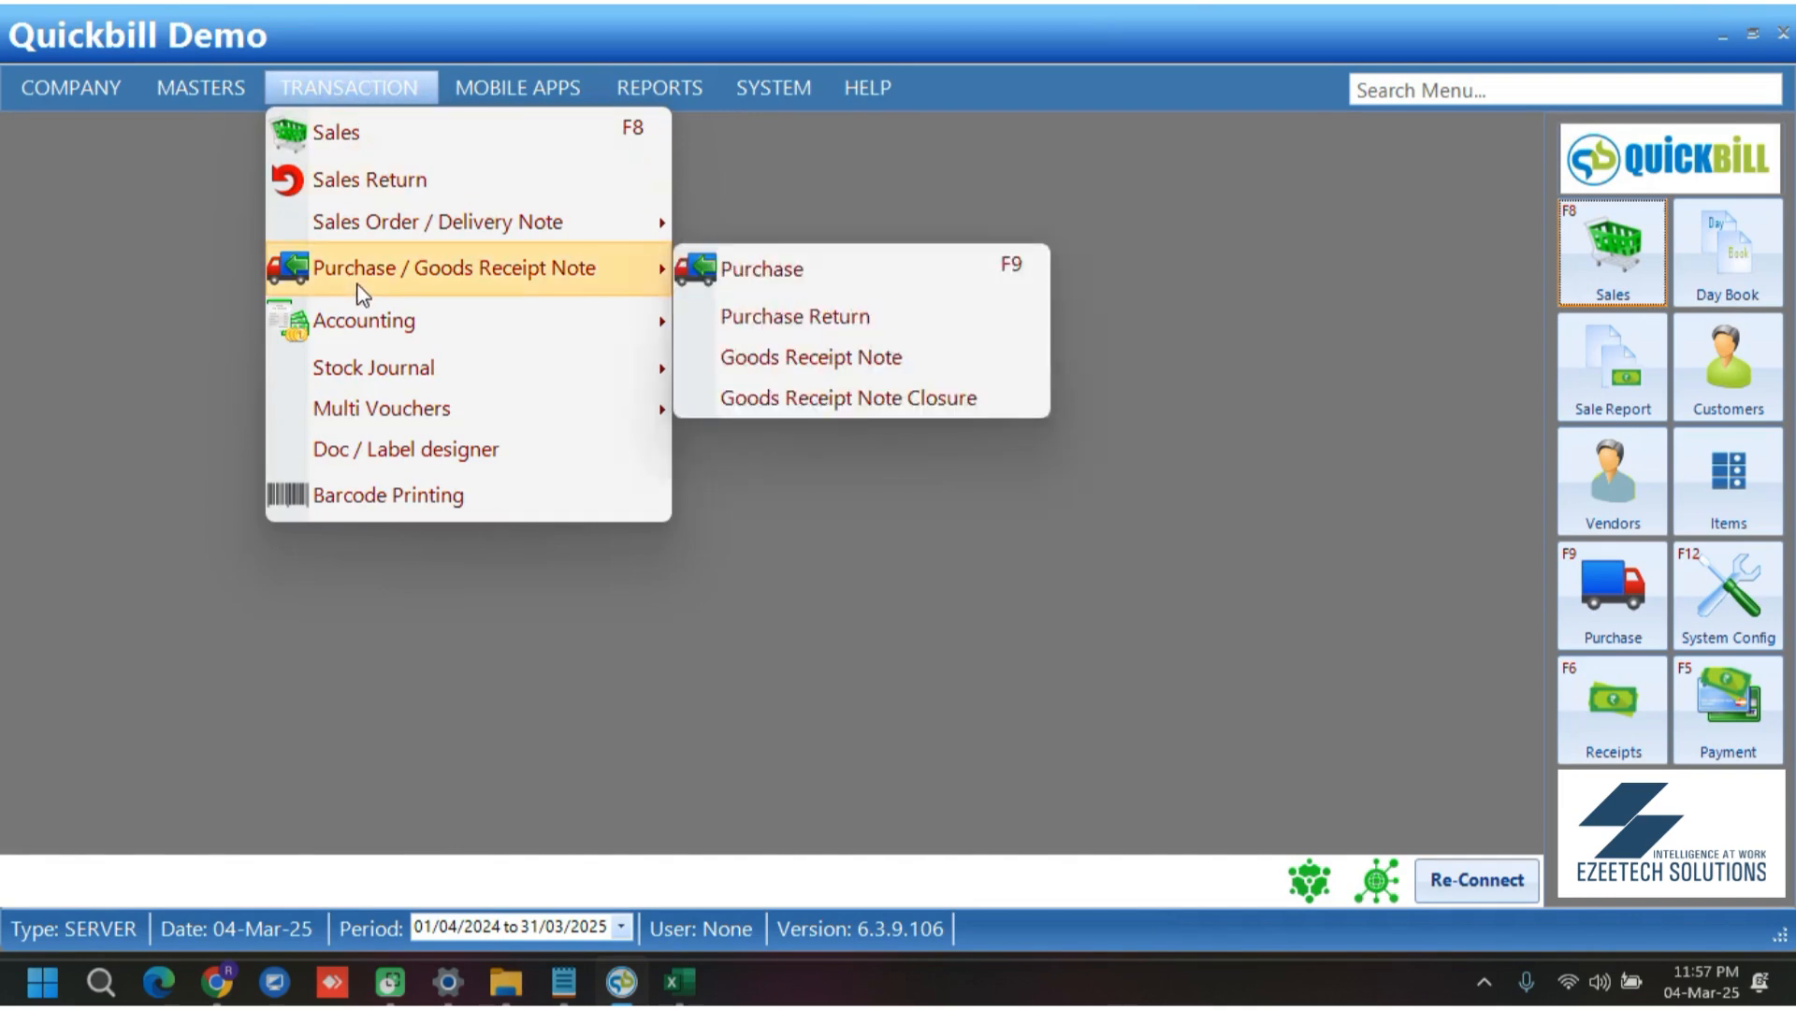
{"action": "left_click", "coordinate": [767, 271]}
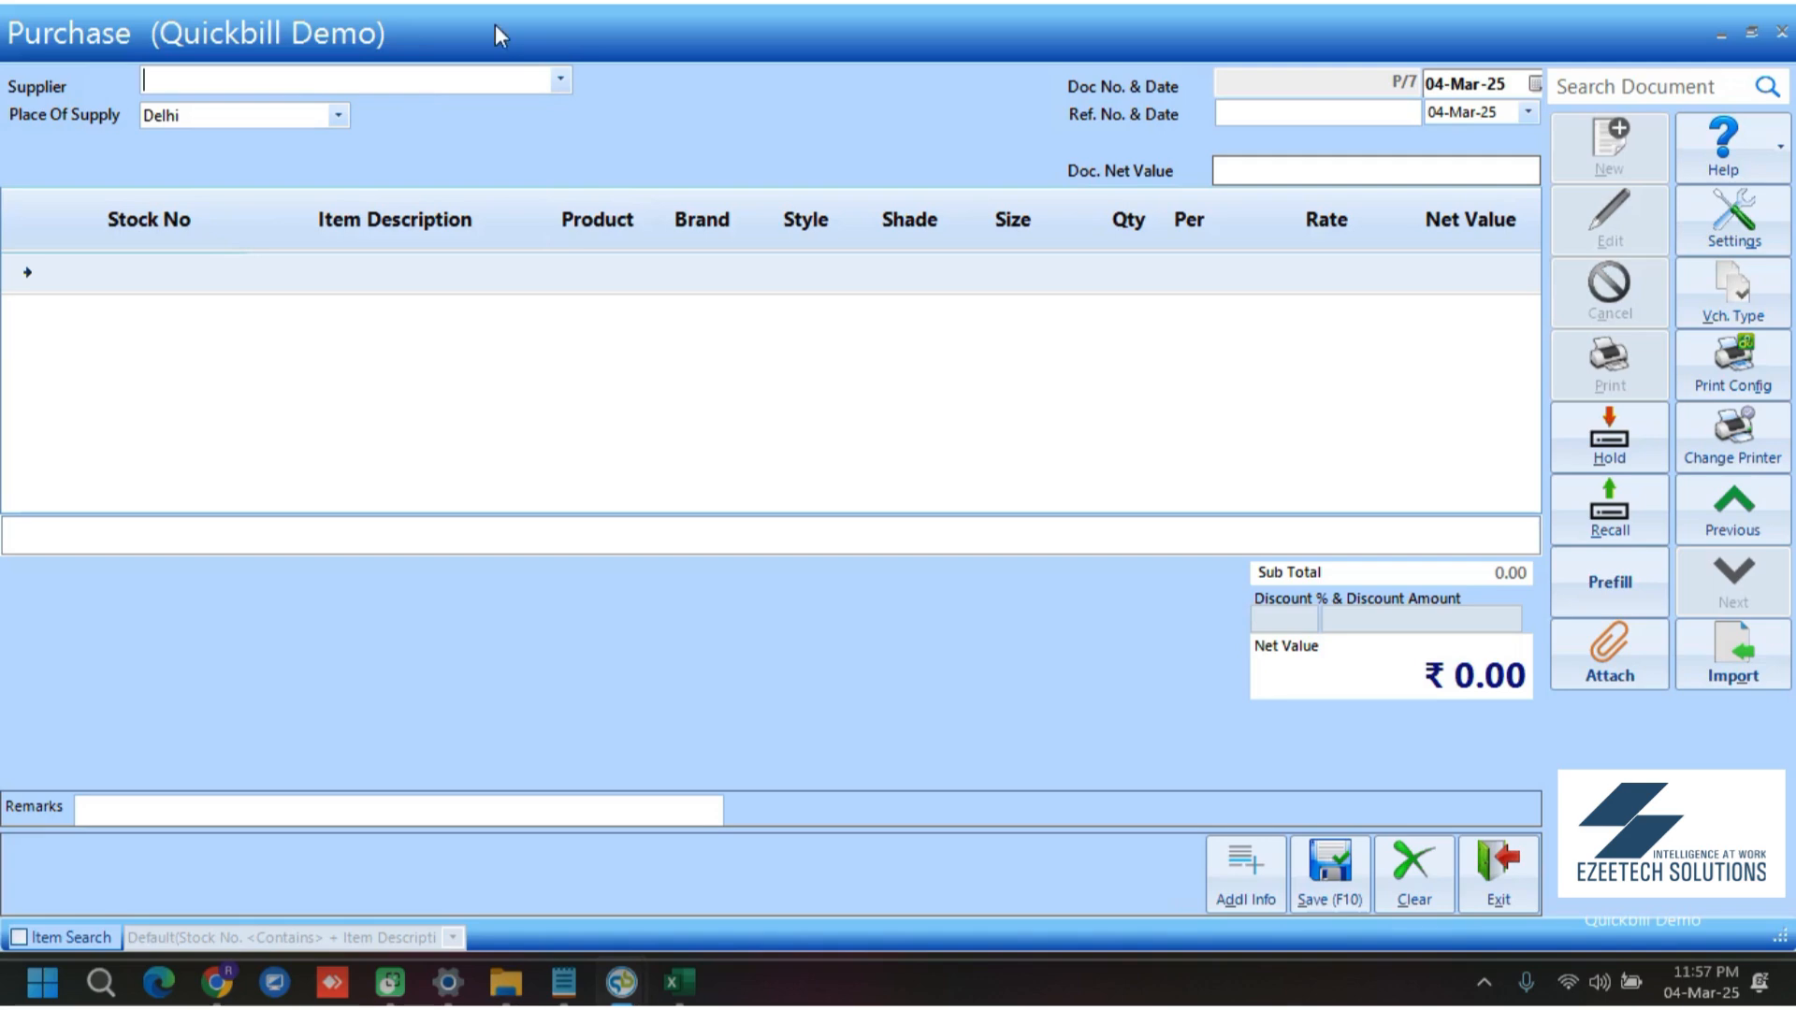
{"action": "left_click", "coordinate": [559, 83]}
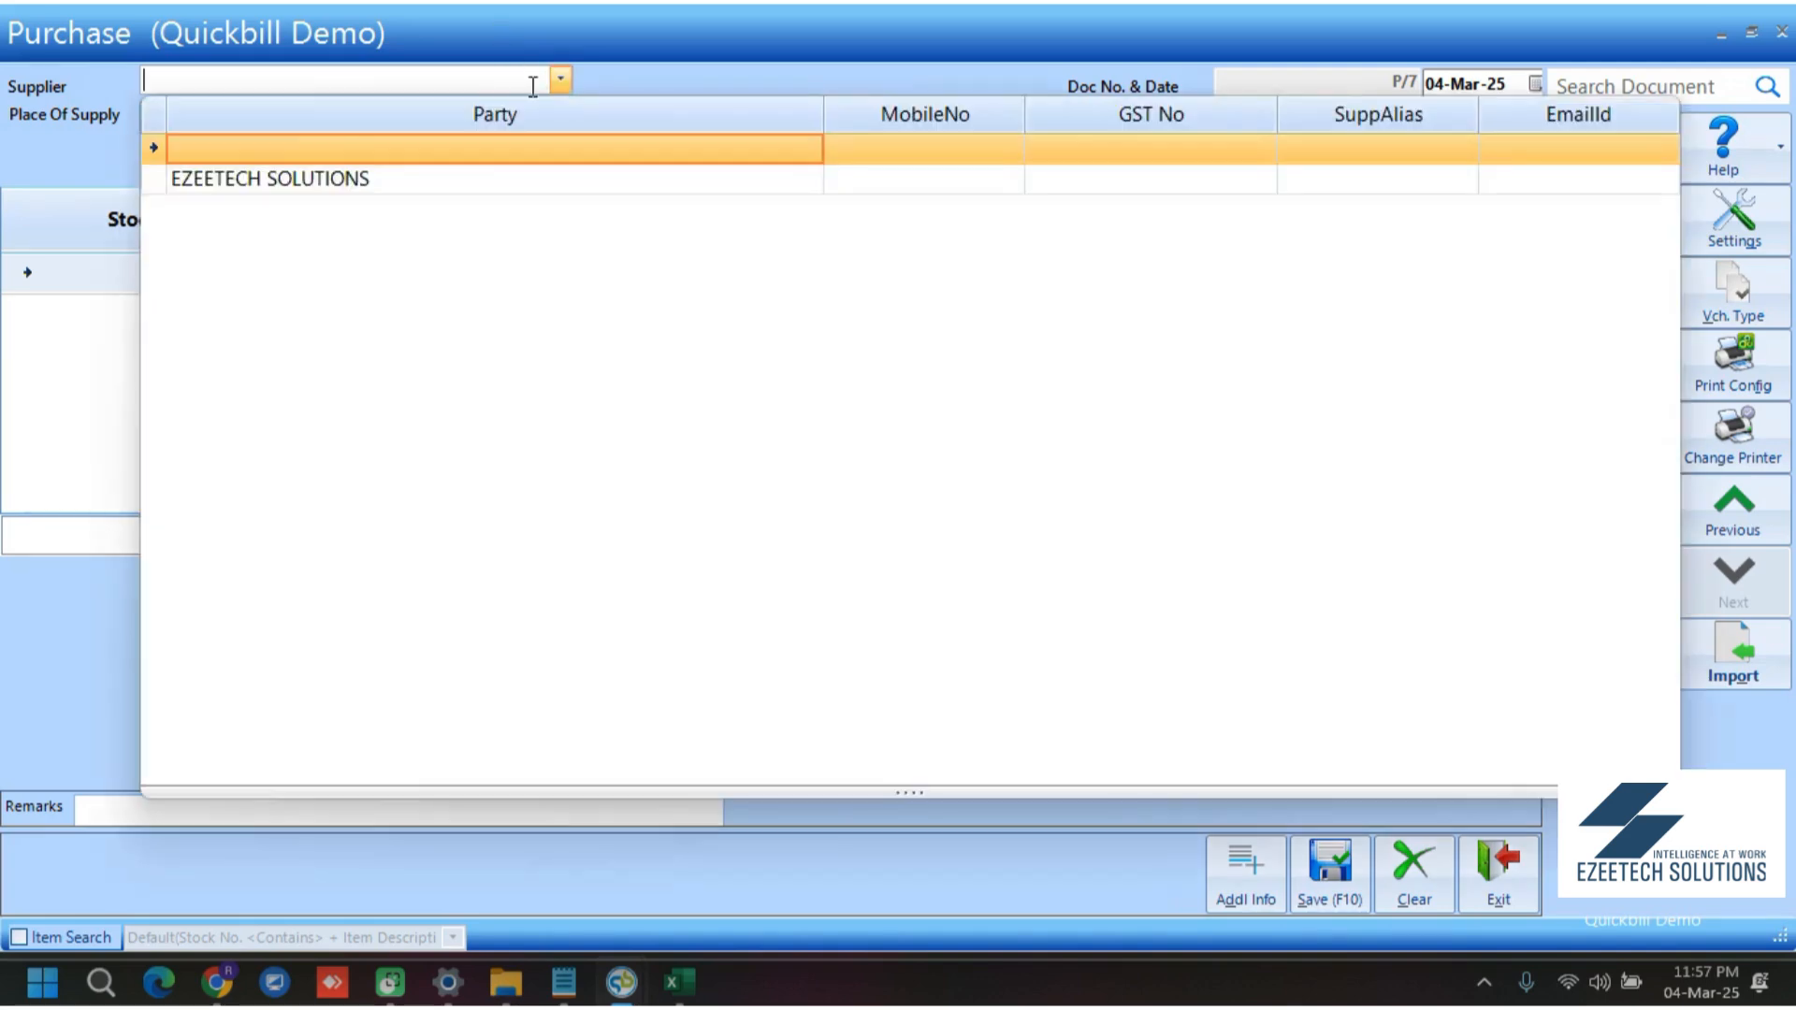
{"action": "left_click", "coordinate": [290, 177]}
Open the selected supplier's record, review its basic info and mailing details, and save it
{"action": "left_click", "coordinate": [333, 81]}
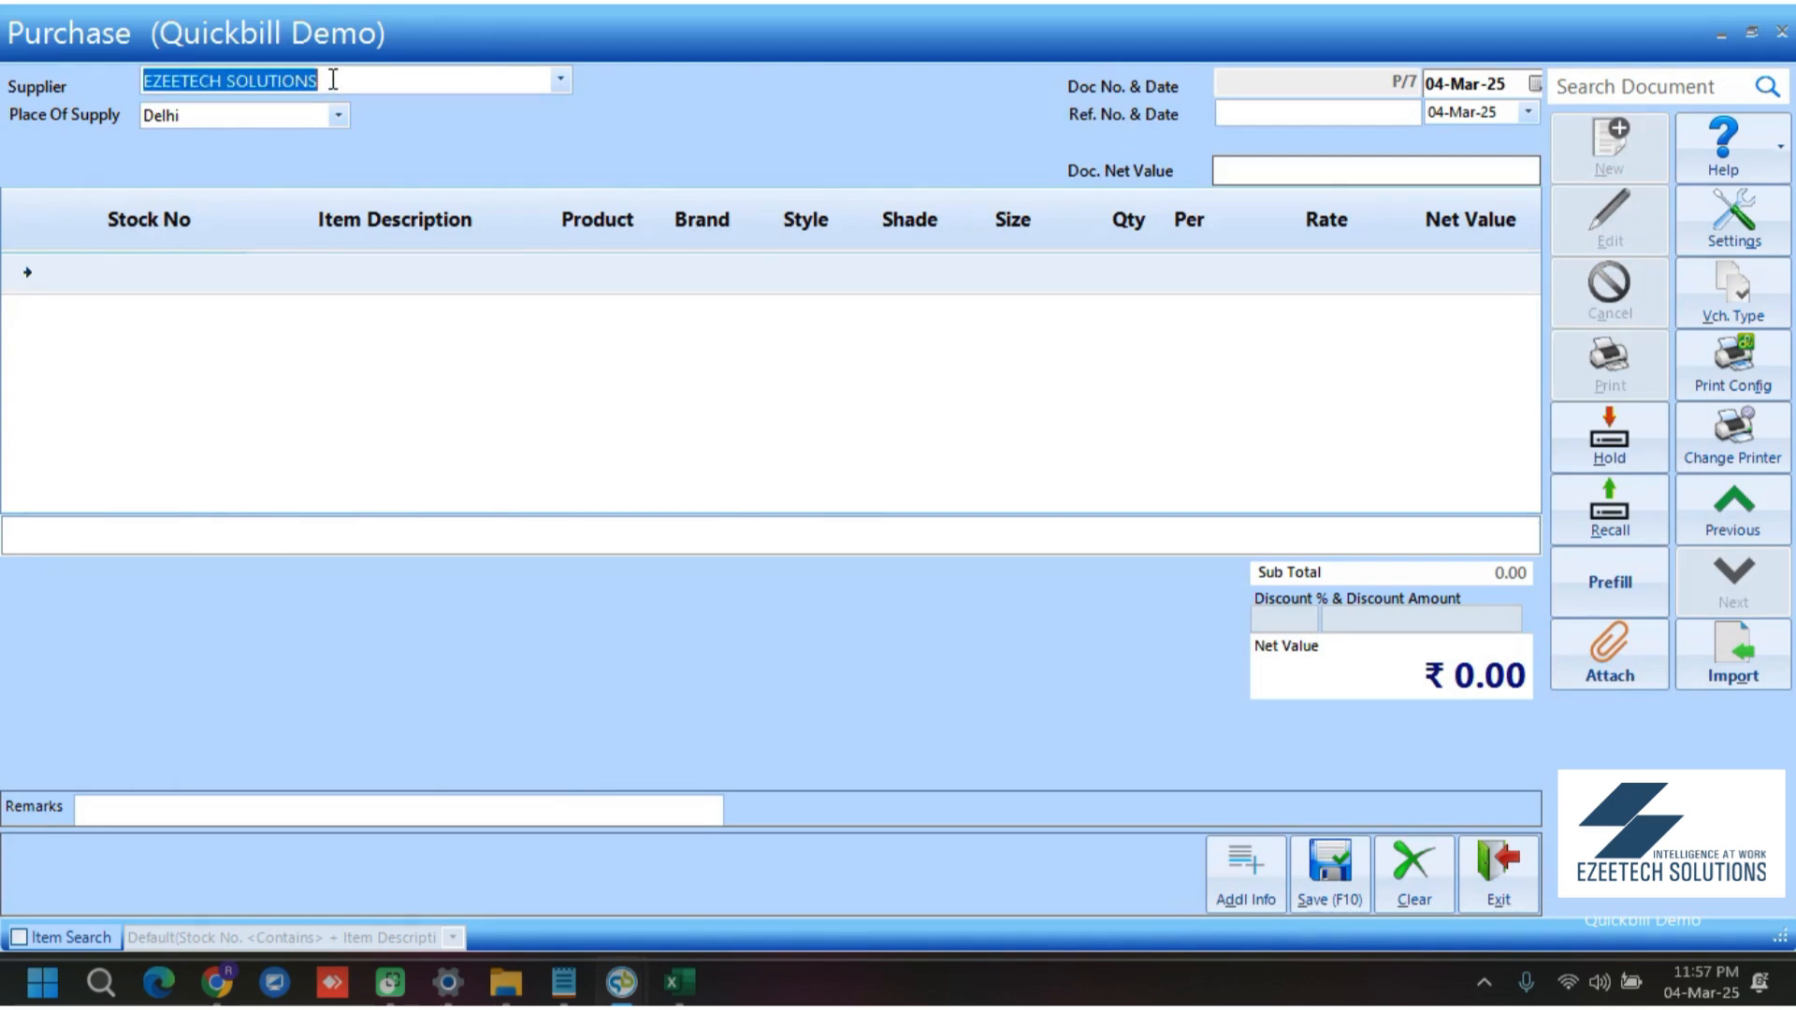
{"action": "key", "text": "ctrl+Return"}
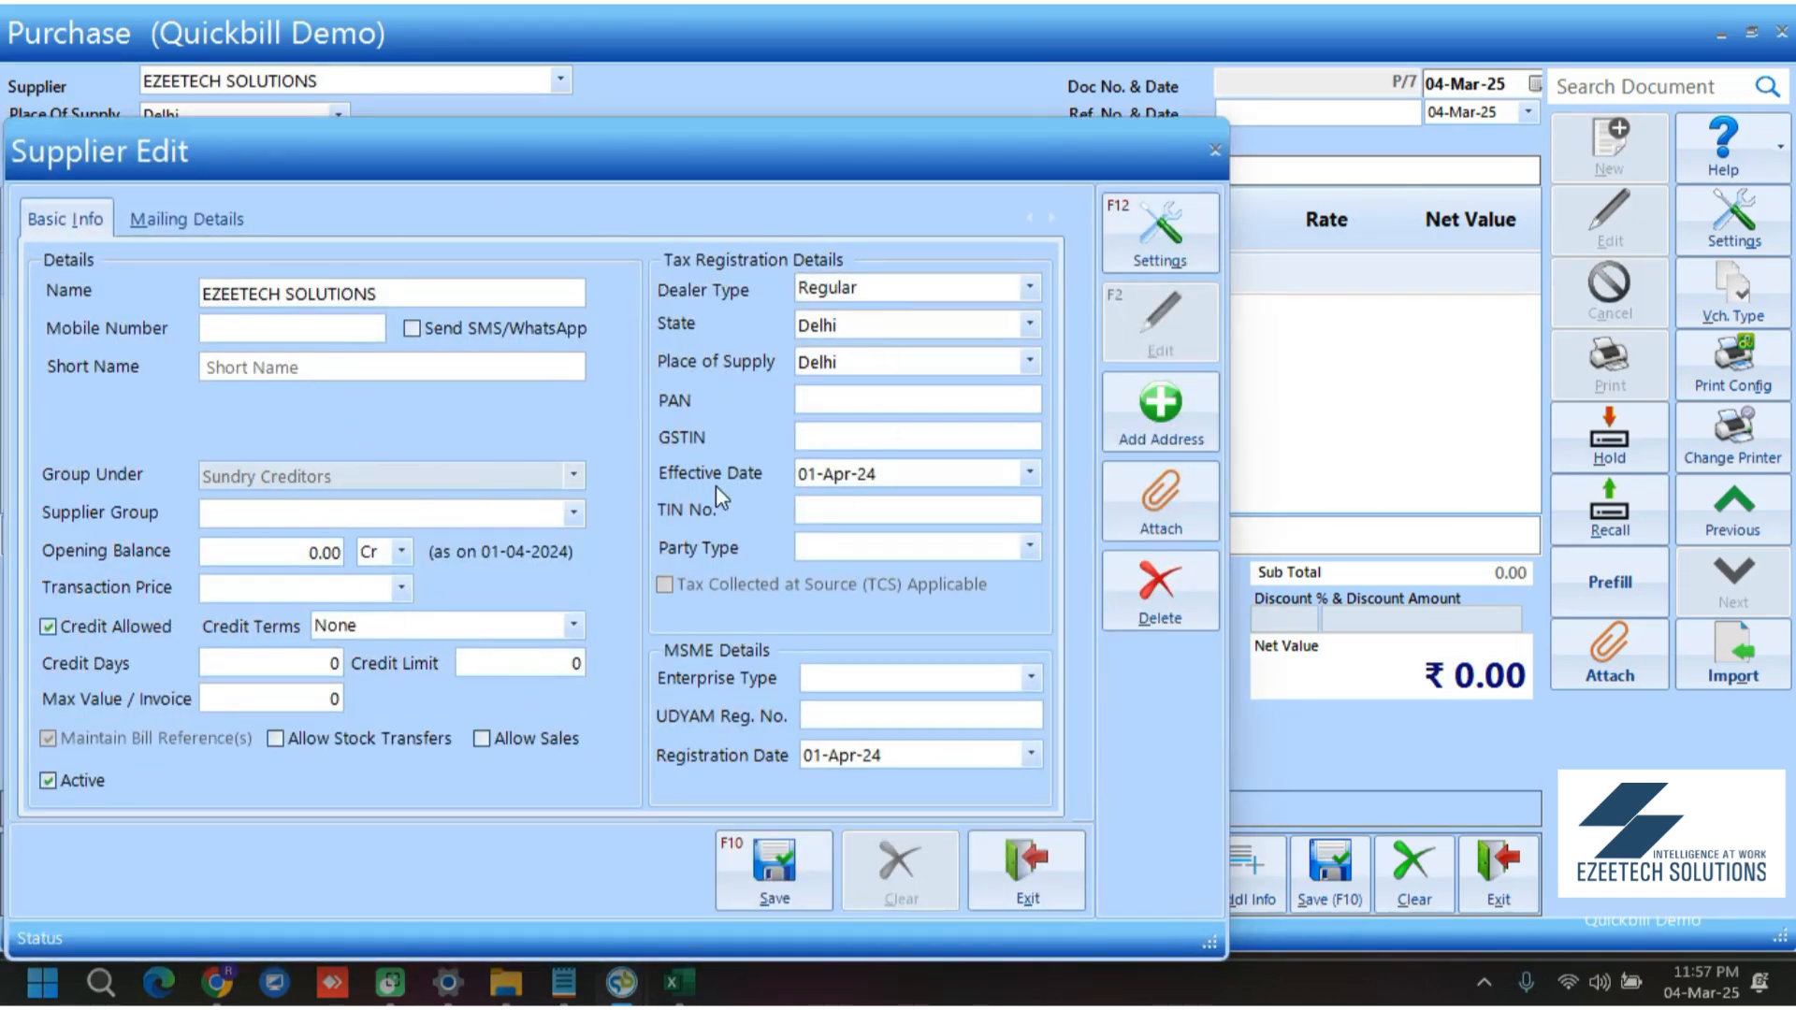
{"action": "left_click", "coordinate": [190, 221]}
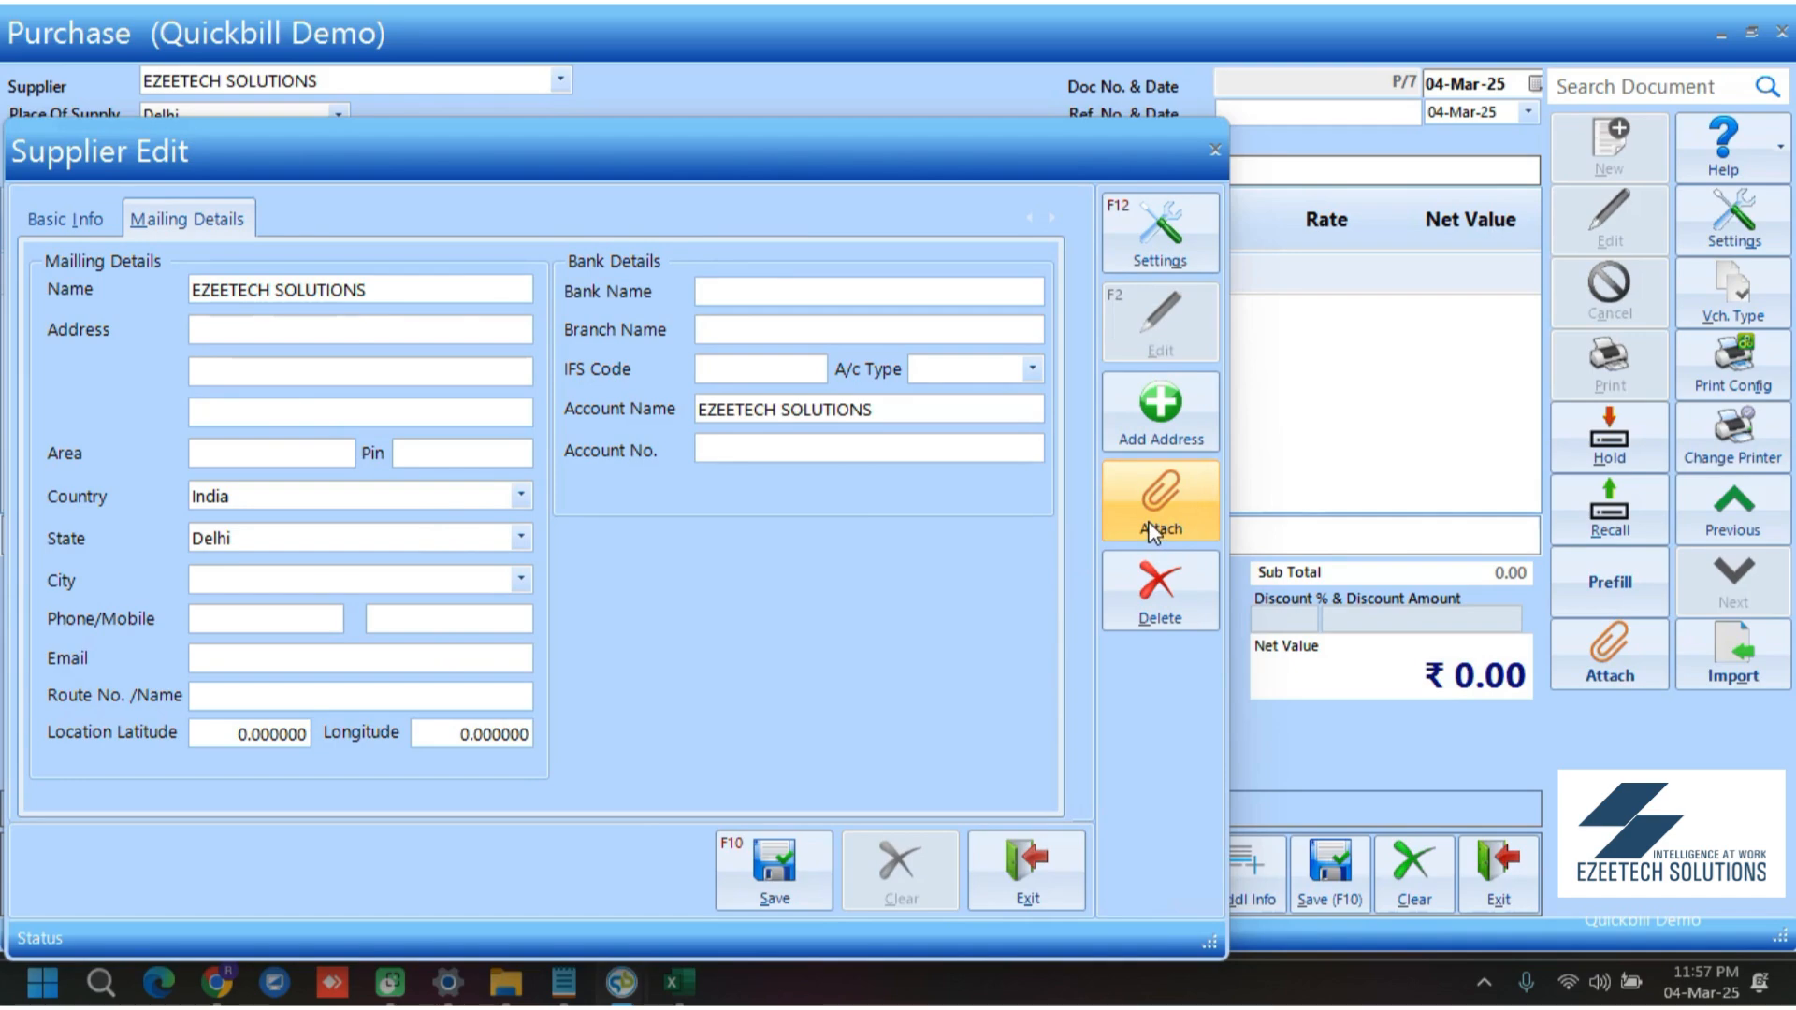
{"action": "left_click", "coordinate": [769, 870]}
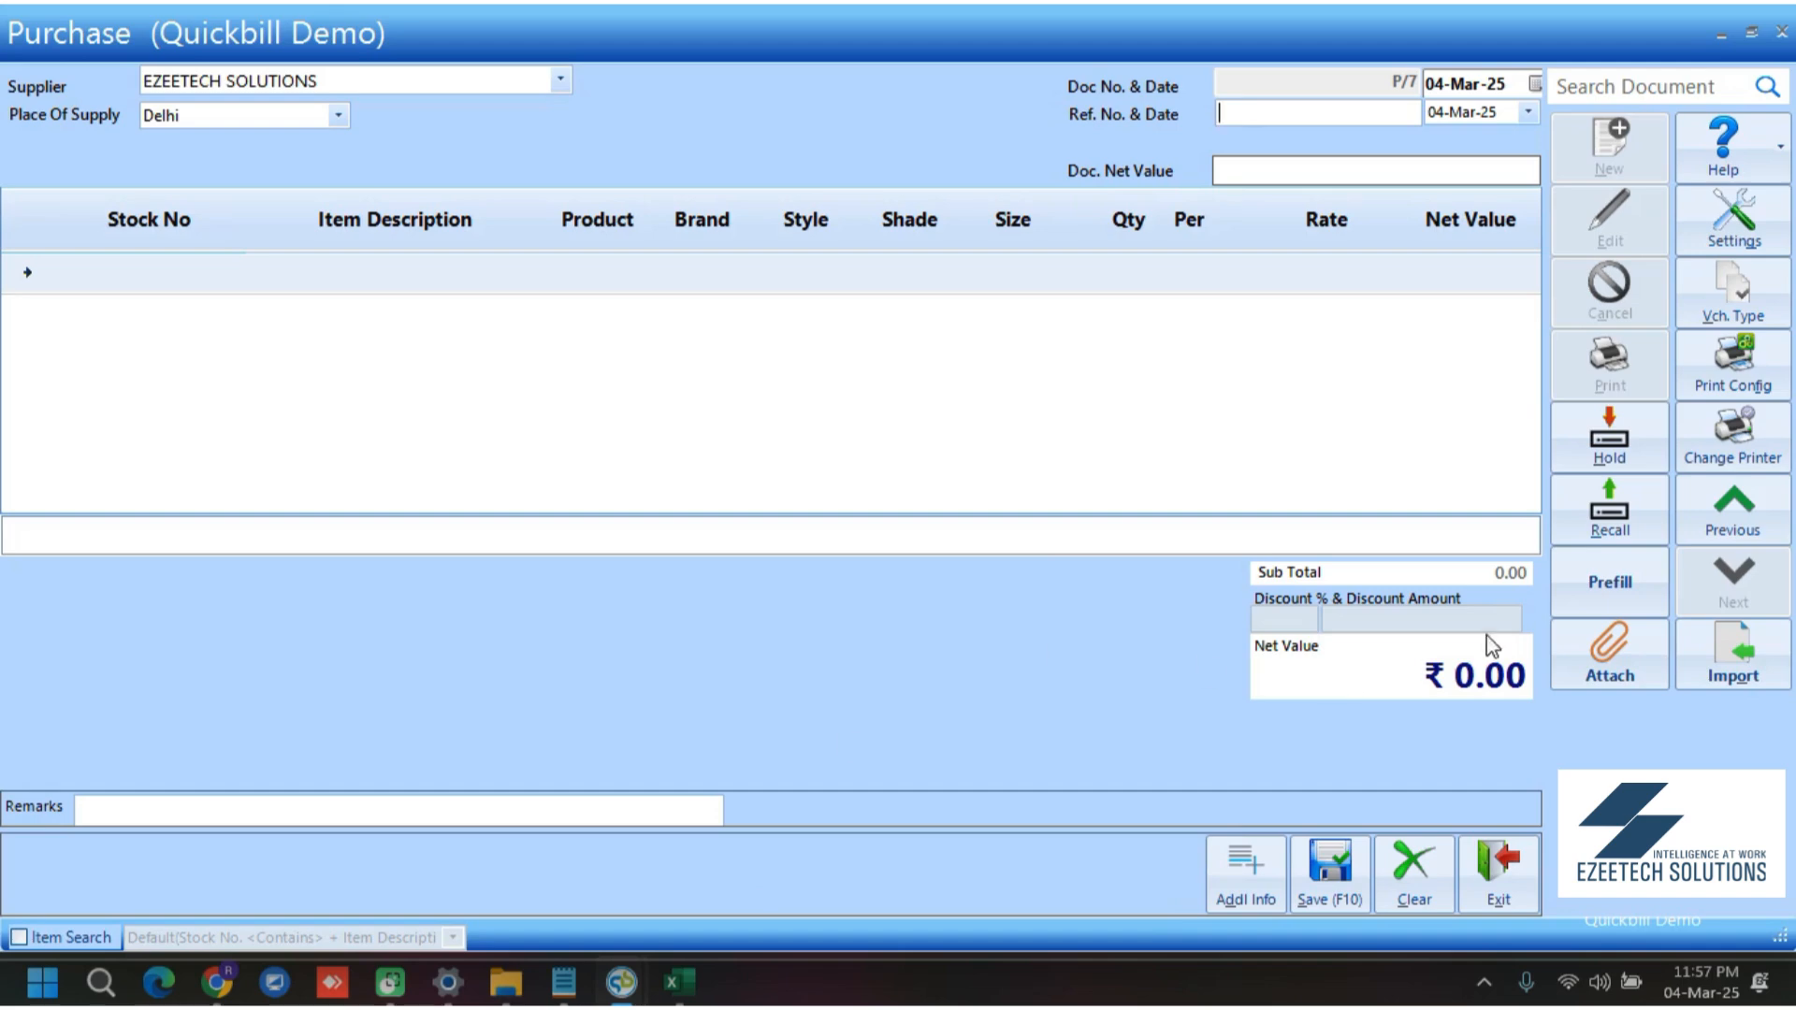
Import the items from "Garment file" into the purchase and save it with its additional tax information
{"action": "left_click", "coordinate": [1745, 666]}
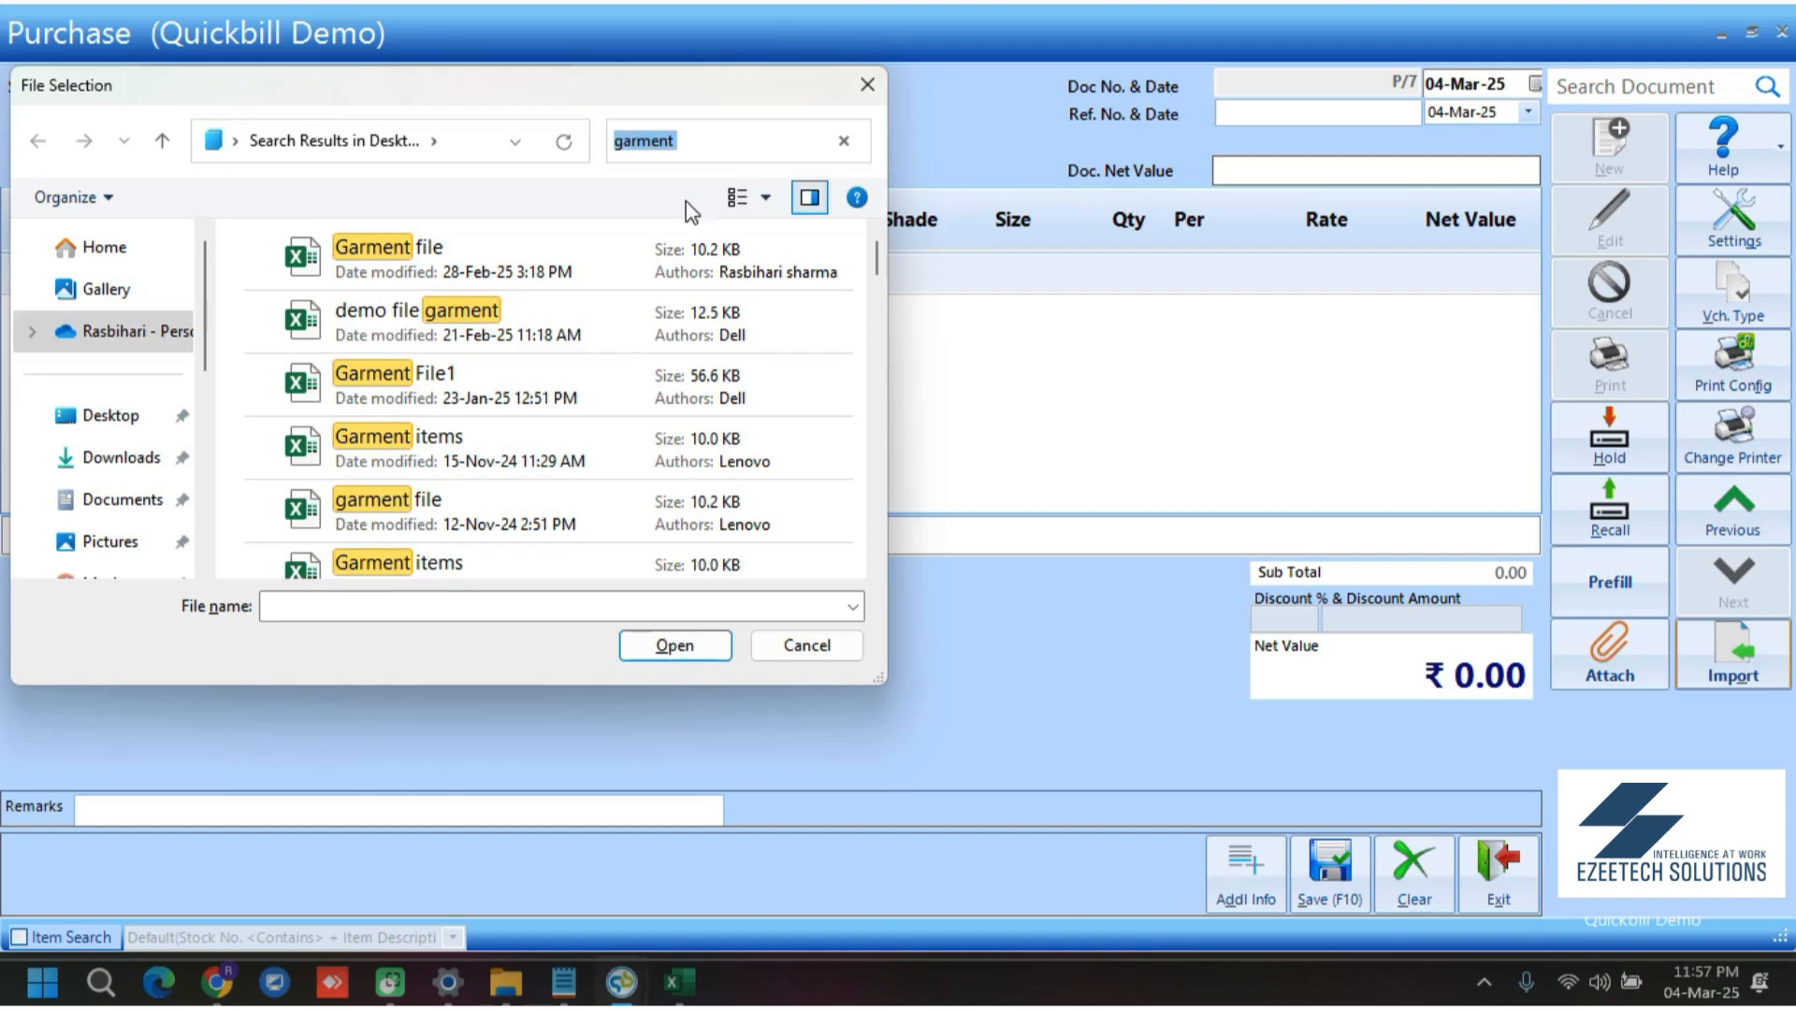
{"action": "left_click", "coordinate": [429, 249]}
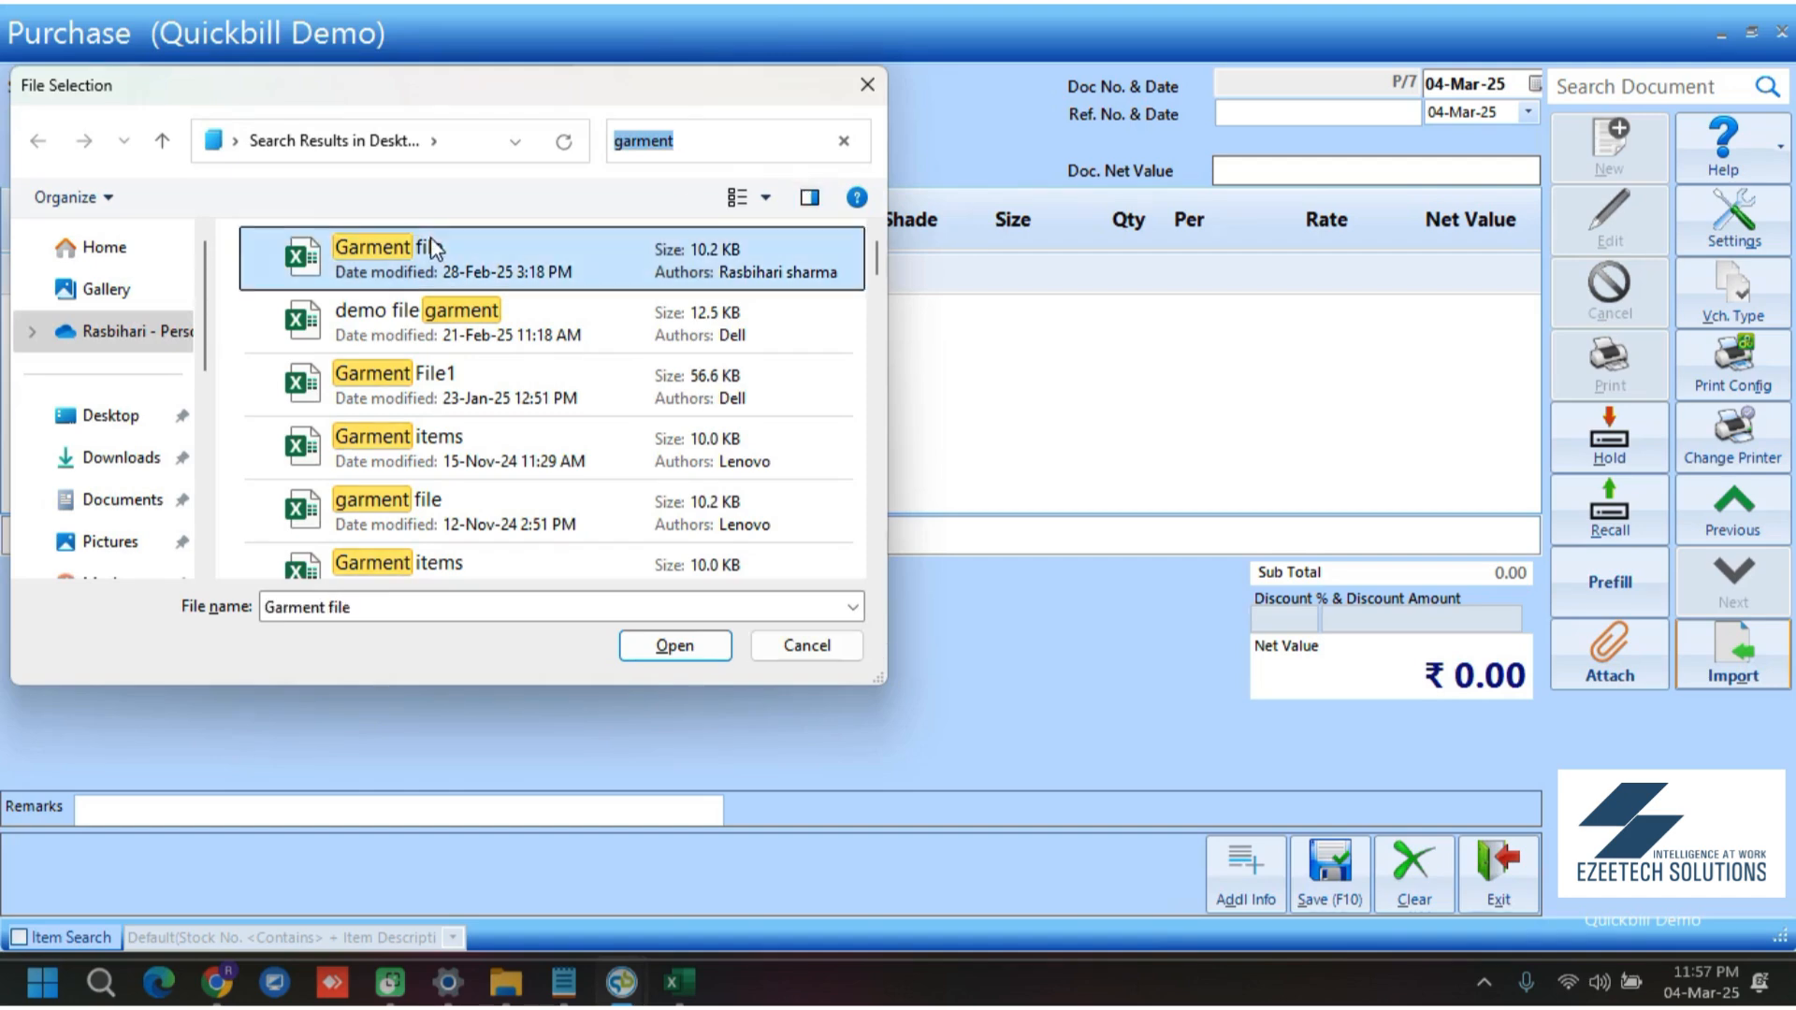
{"action": "left_click", "coordinate": [674, 648]}
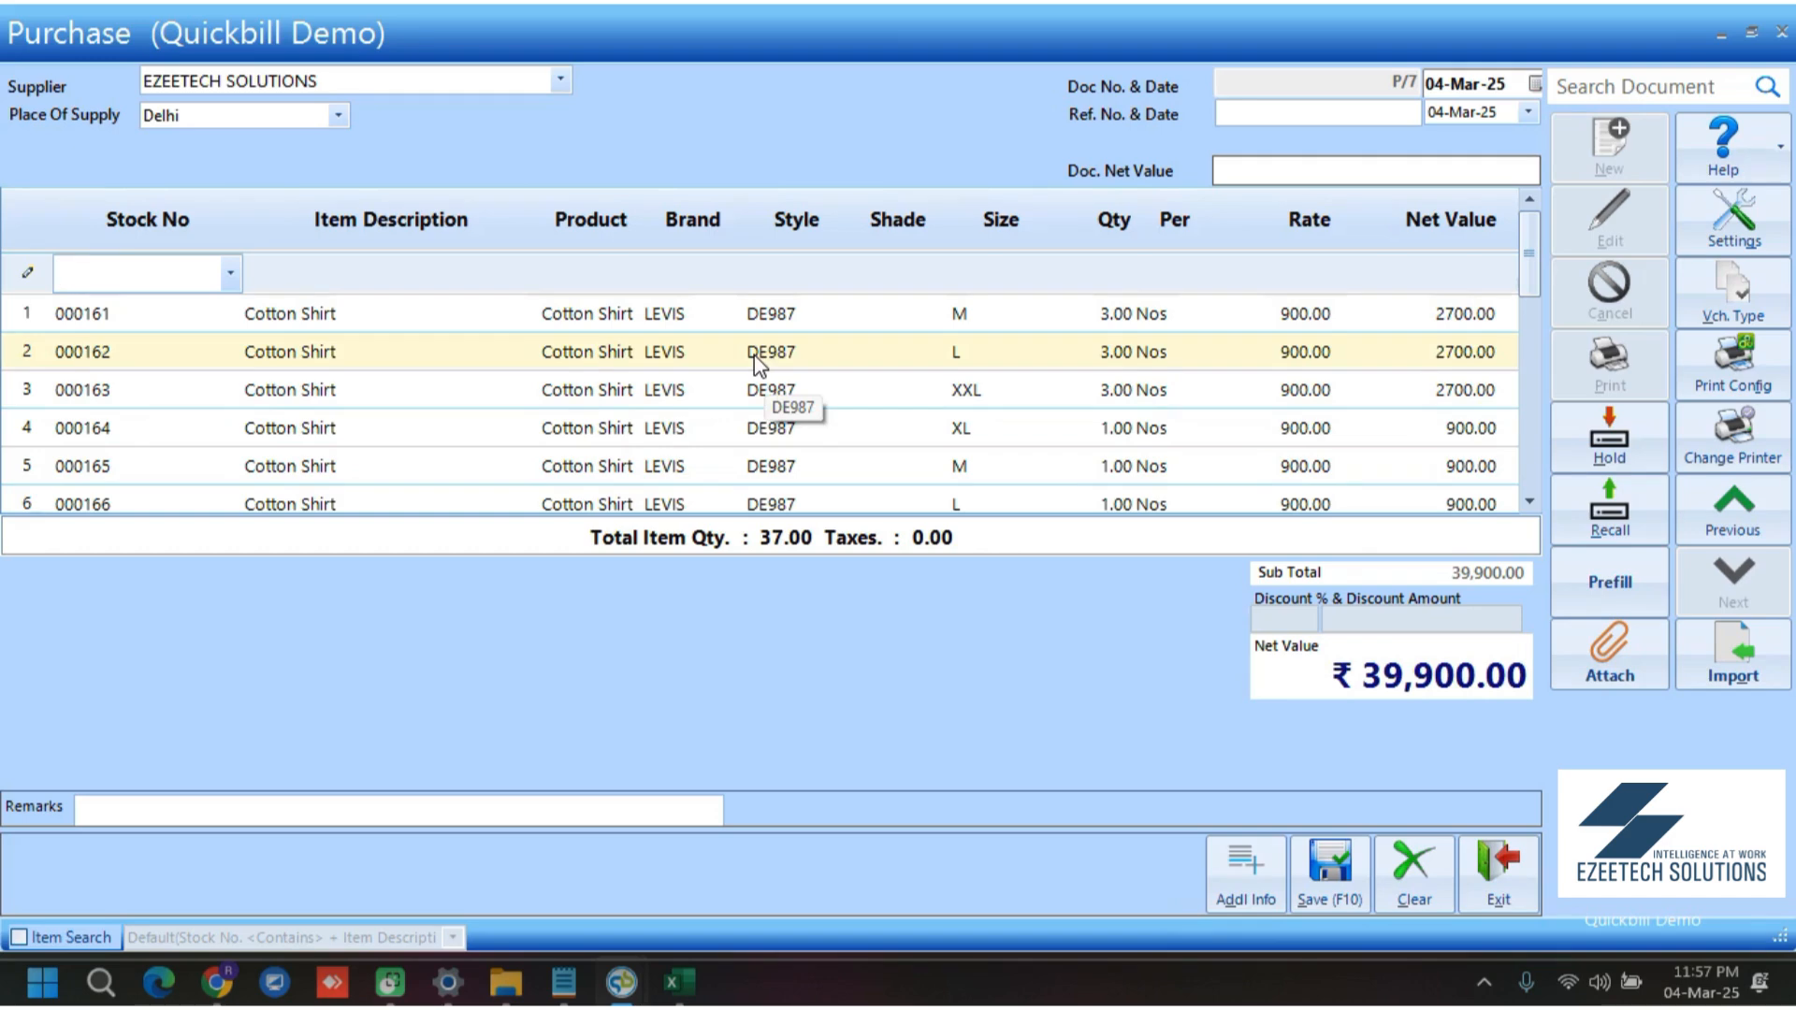
{"action": "left_click", "coordinate": [1244, 864]}
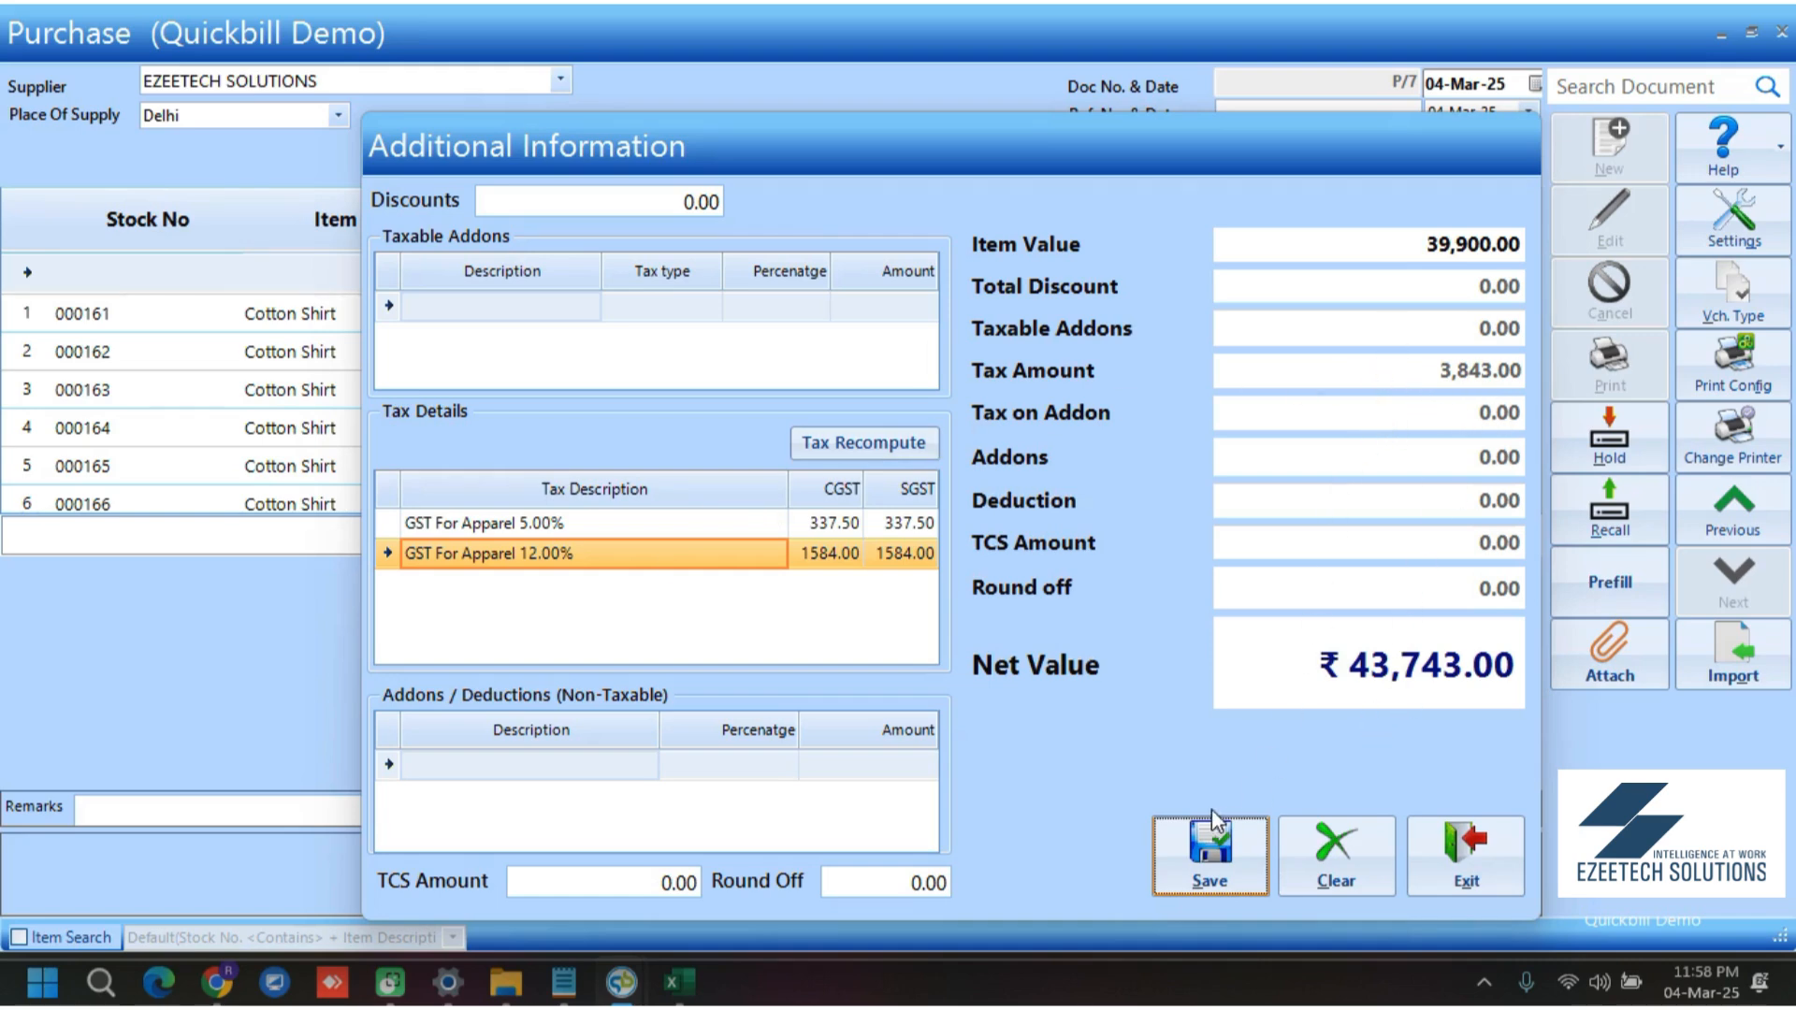
{"action": "left_click", "coordinate": [1210, 851]}
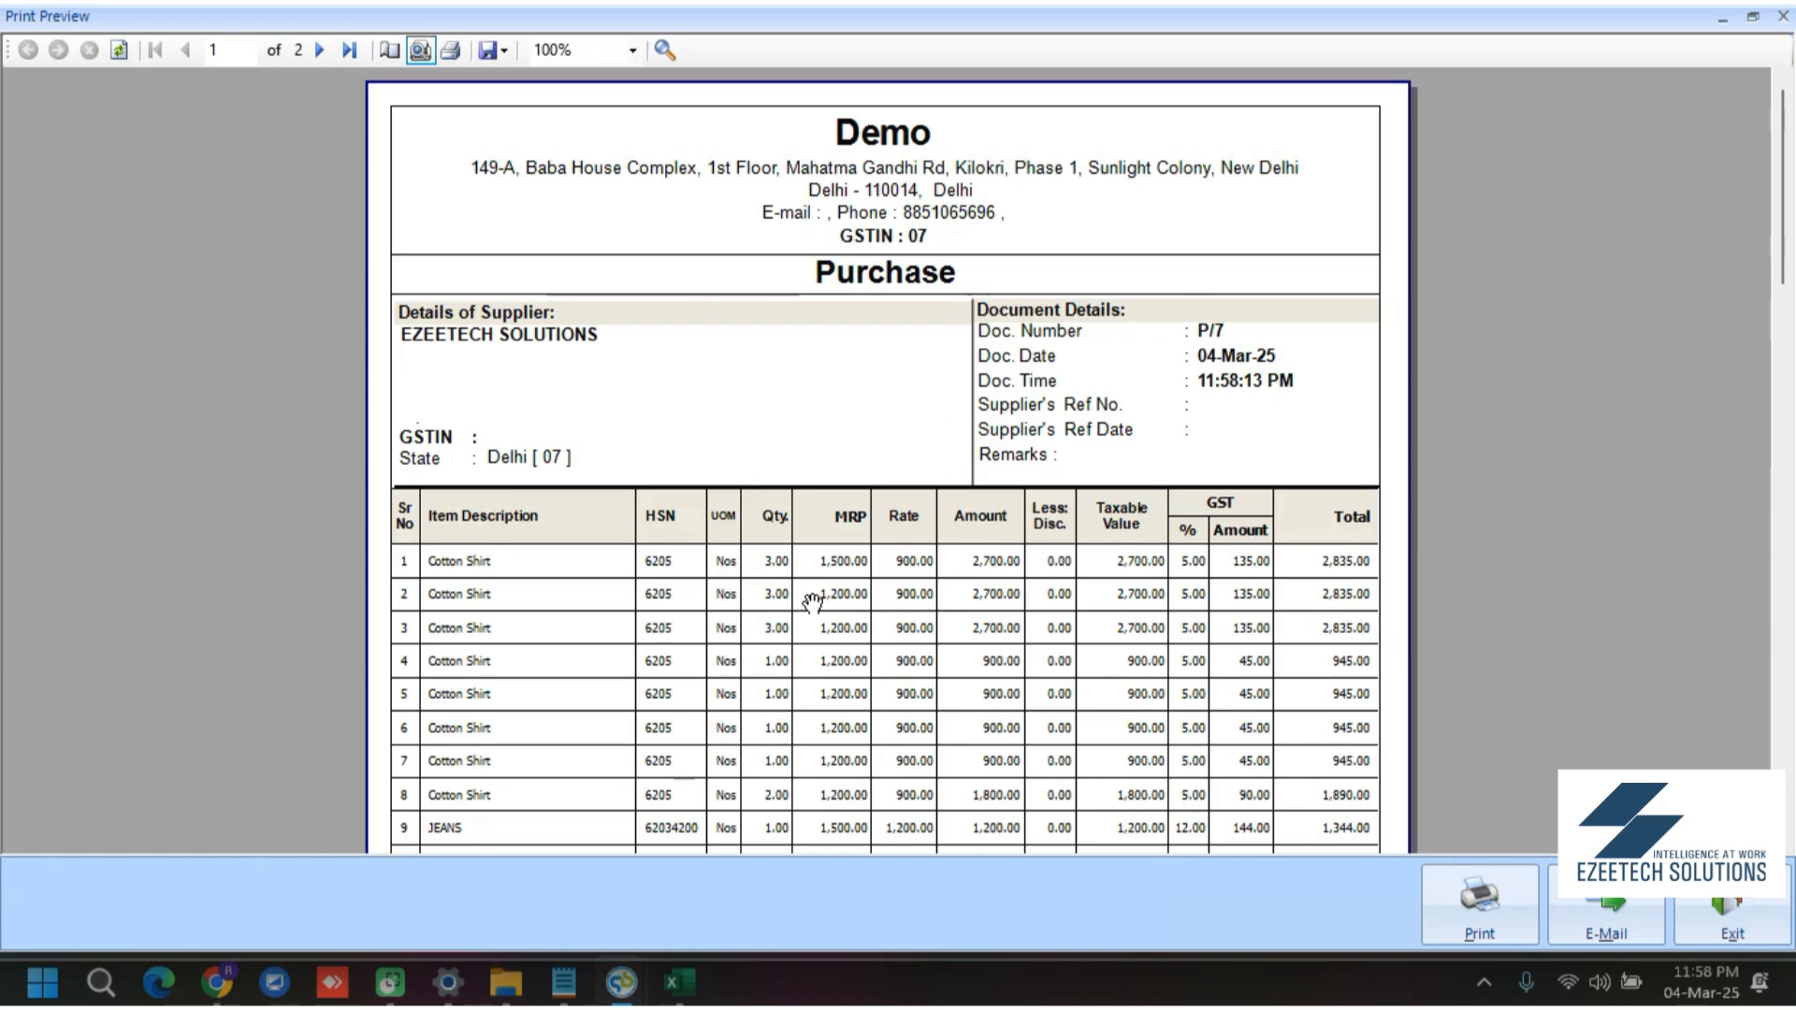
Review the export formats available for the purchase printout, and close the preview and the purchase entry
{"action": "left_click", "coordinate": [503, 51]}
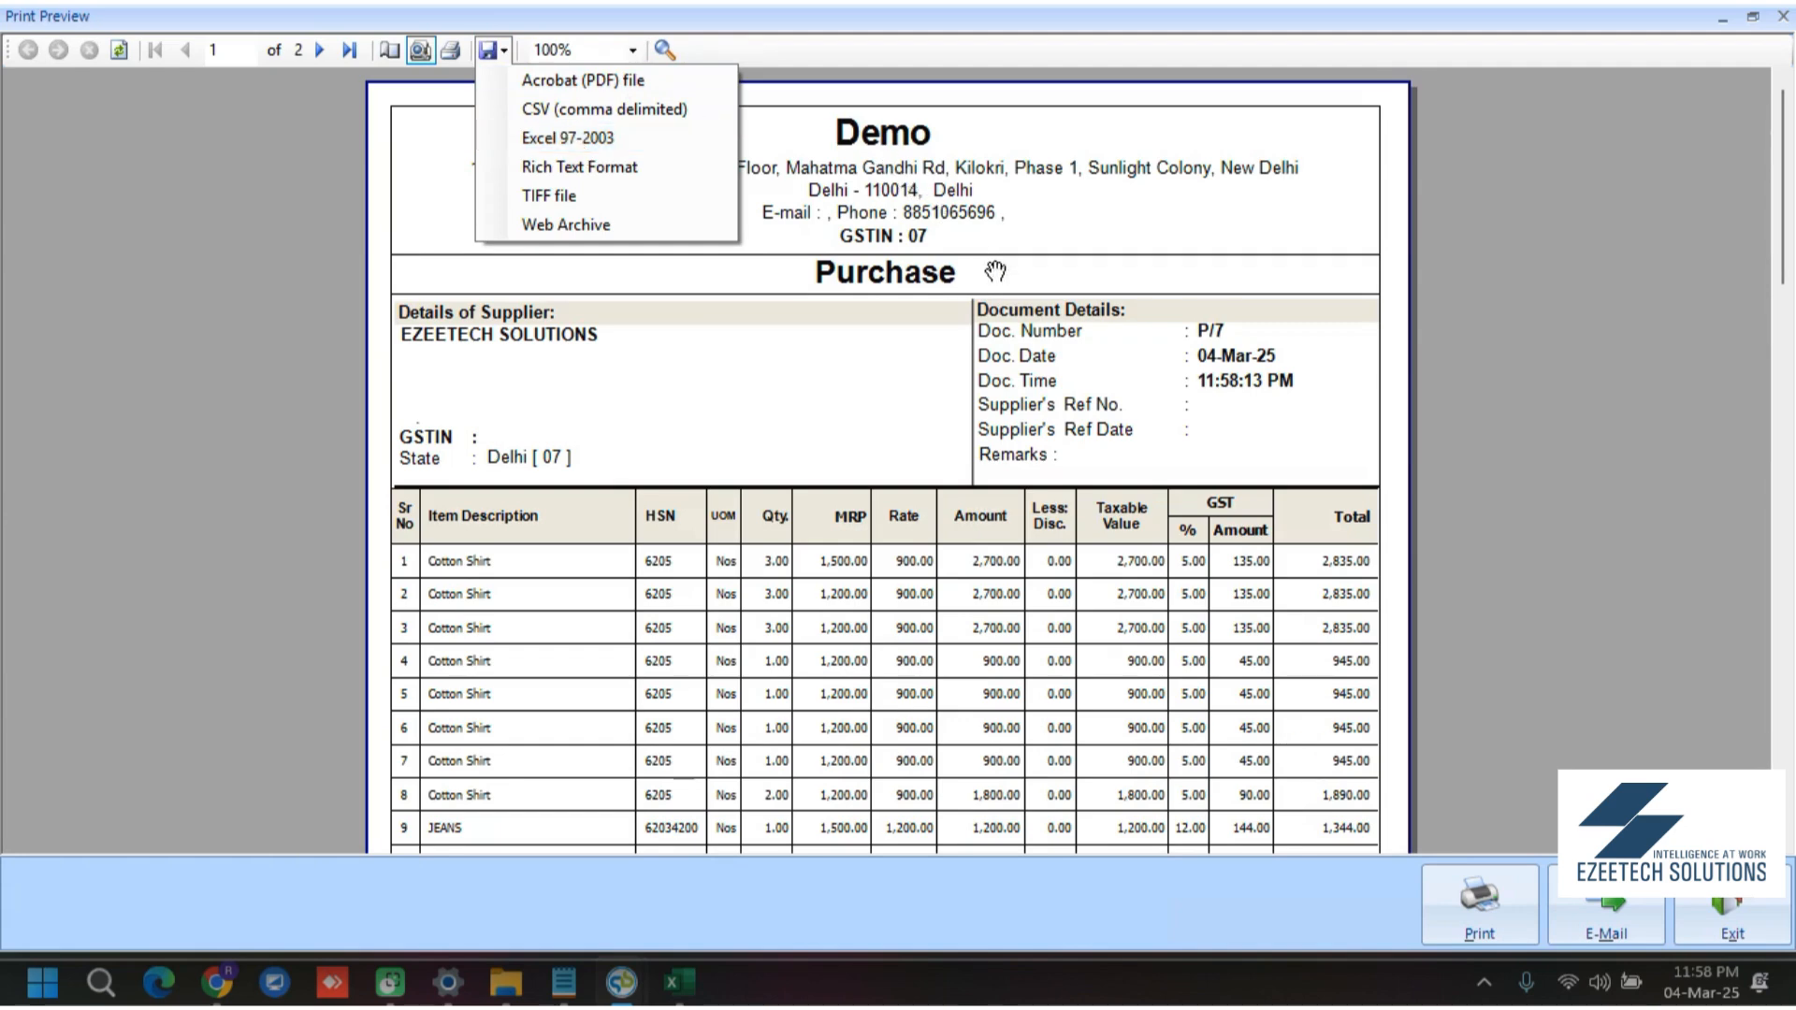
{"action": "left_click", "coordinate": [1471, 412]}
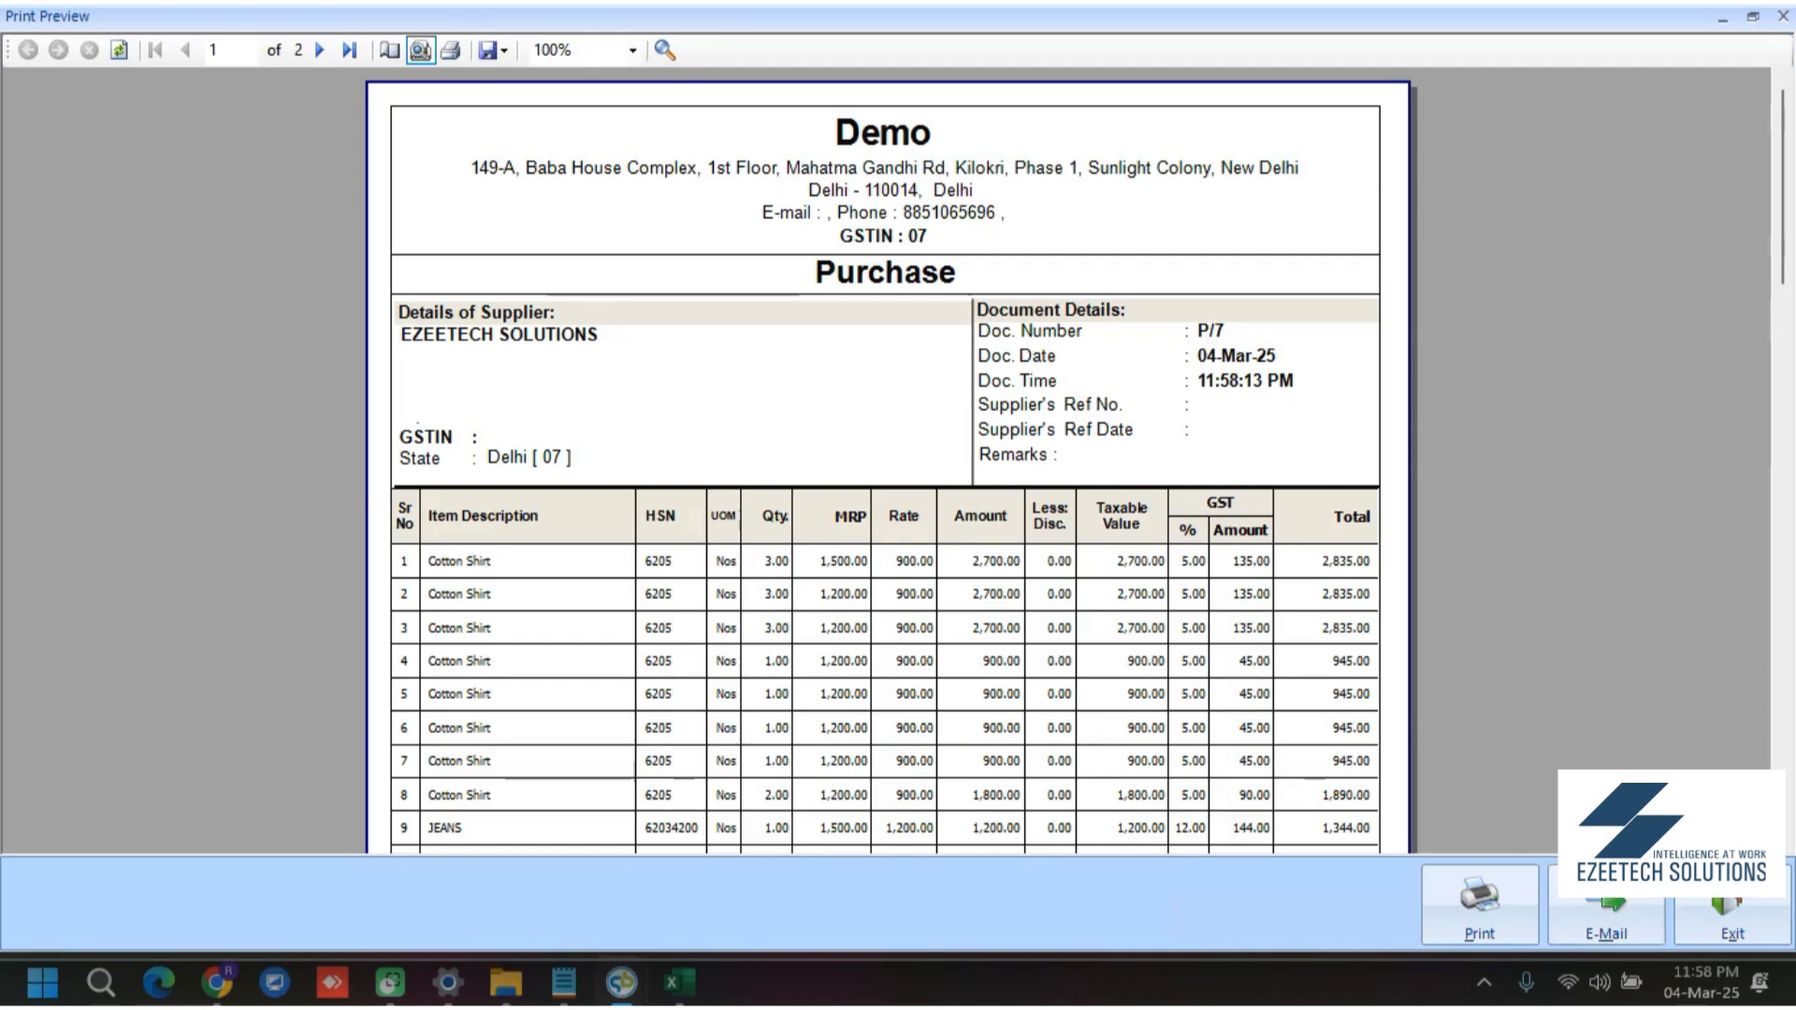
{"action": "left_click", "coordinate": [1732, 912]}
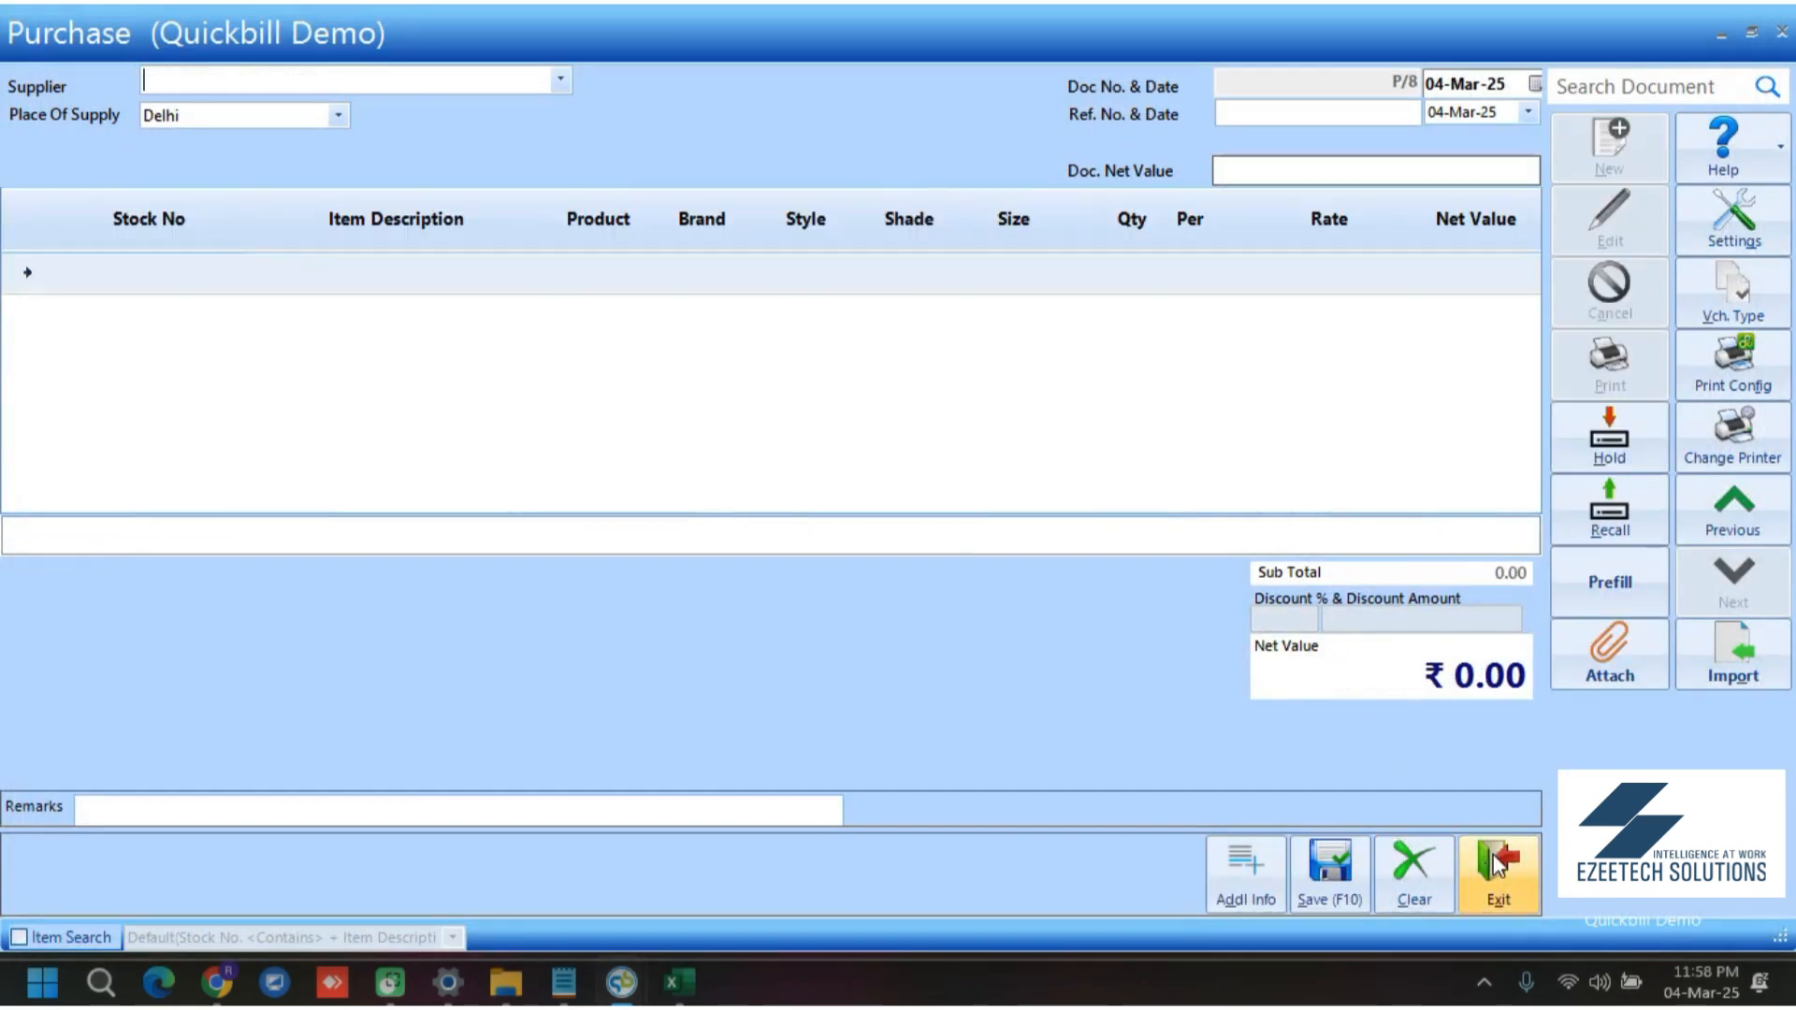
{"action": "left_click", "coordinate": [1497, 870]}
Open a blank purchase return, review its supplier list and item entry row, and close it without saving
{"action": "left_click", "coordinate": [346, 90]}
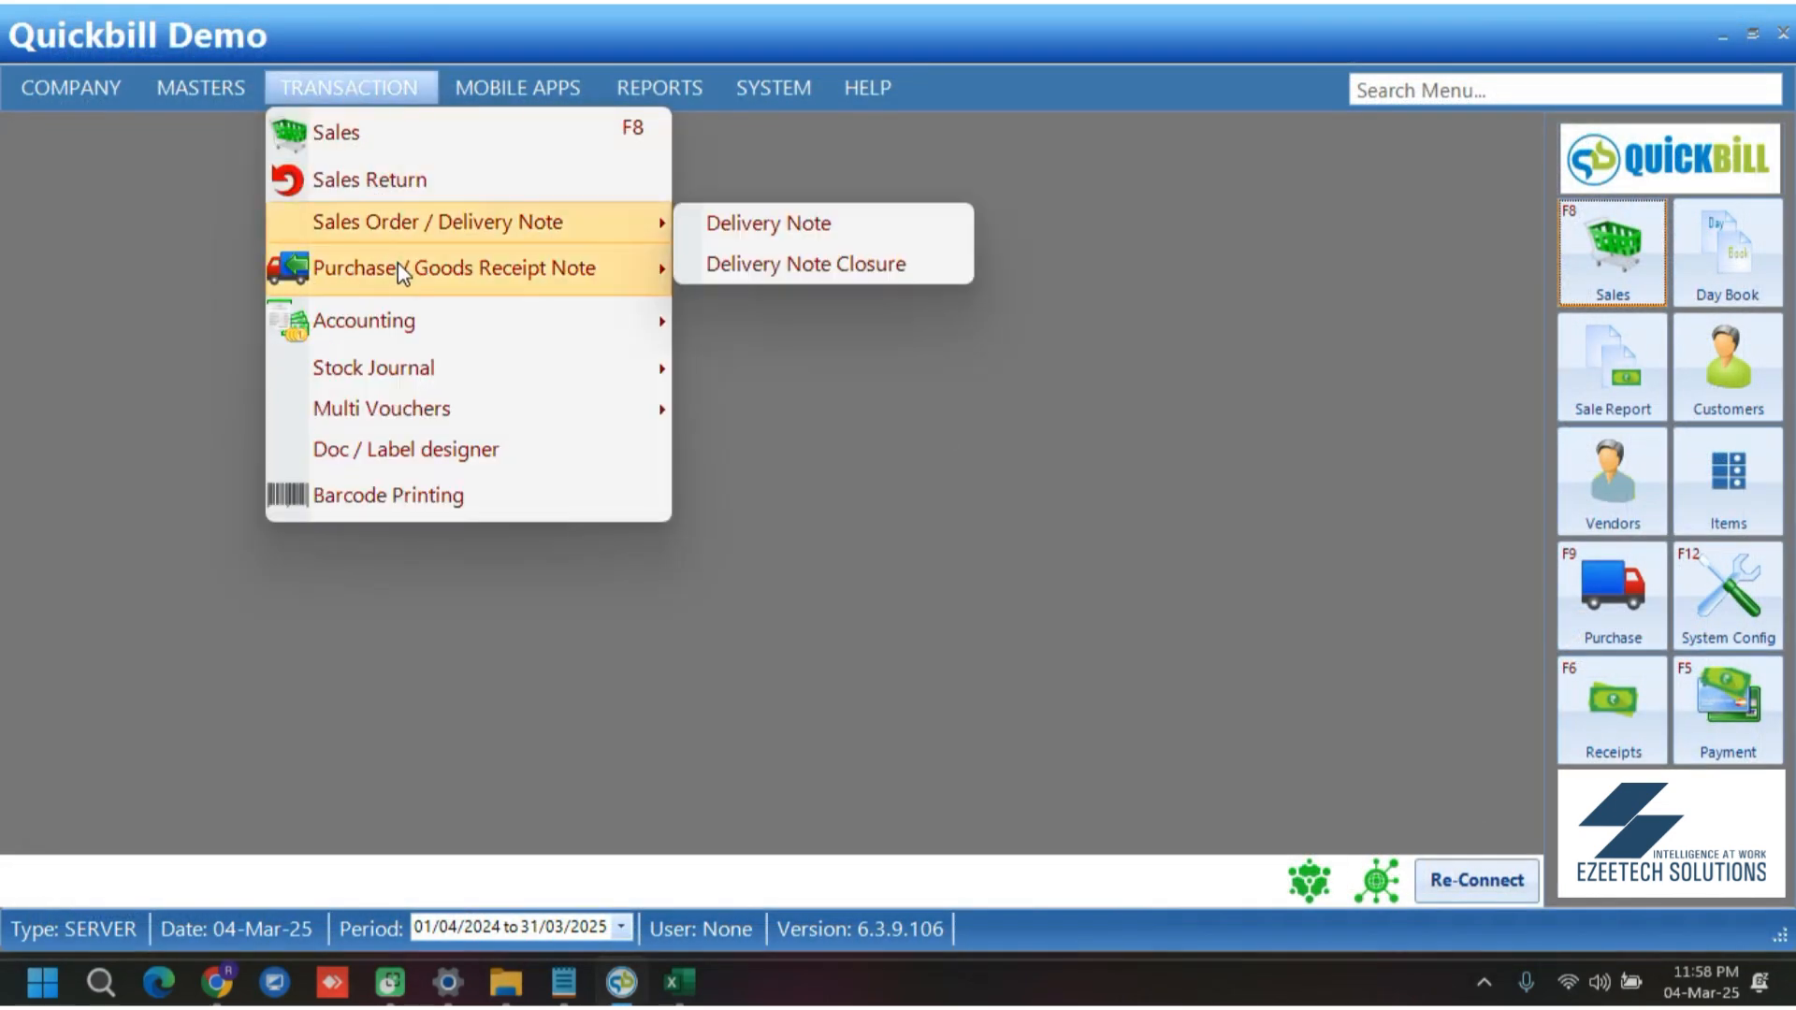
{"action": "mouse_move", "coordinate": [400, 272]}
{"action": "left_click", "coordinate": [791, 323]}
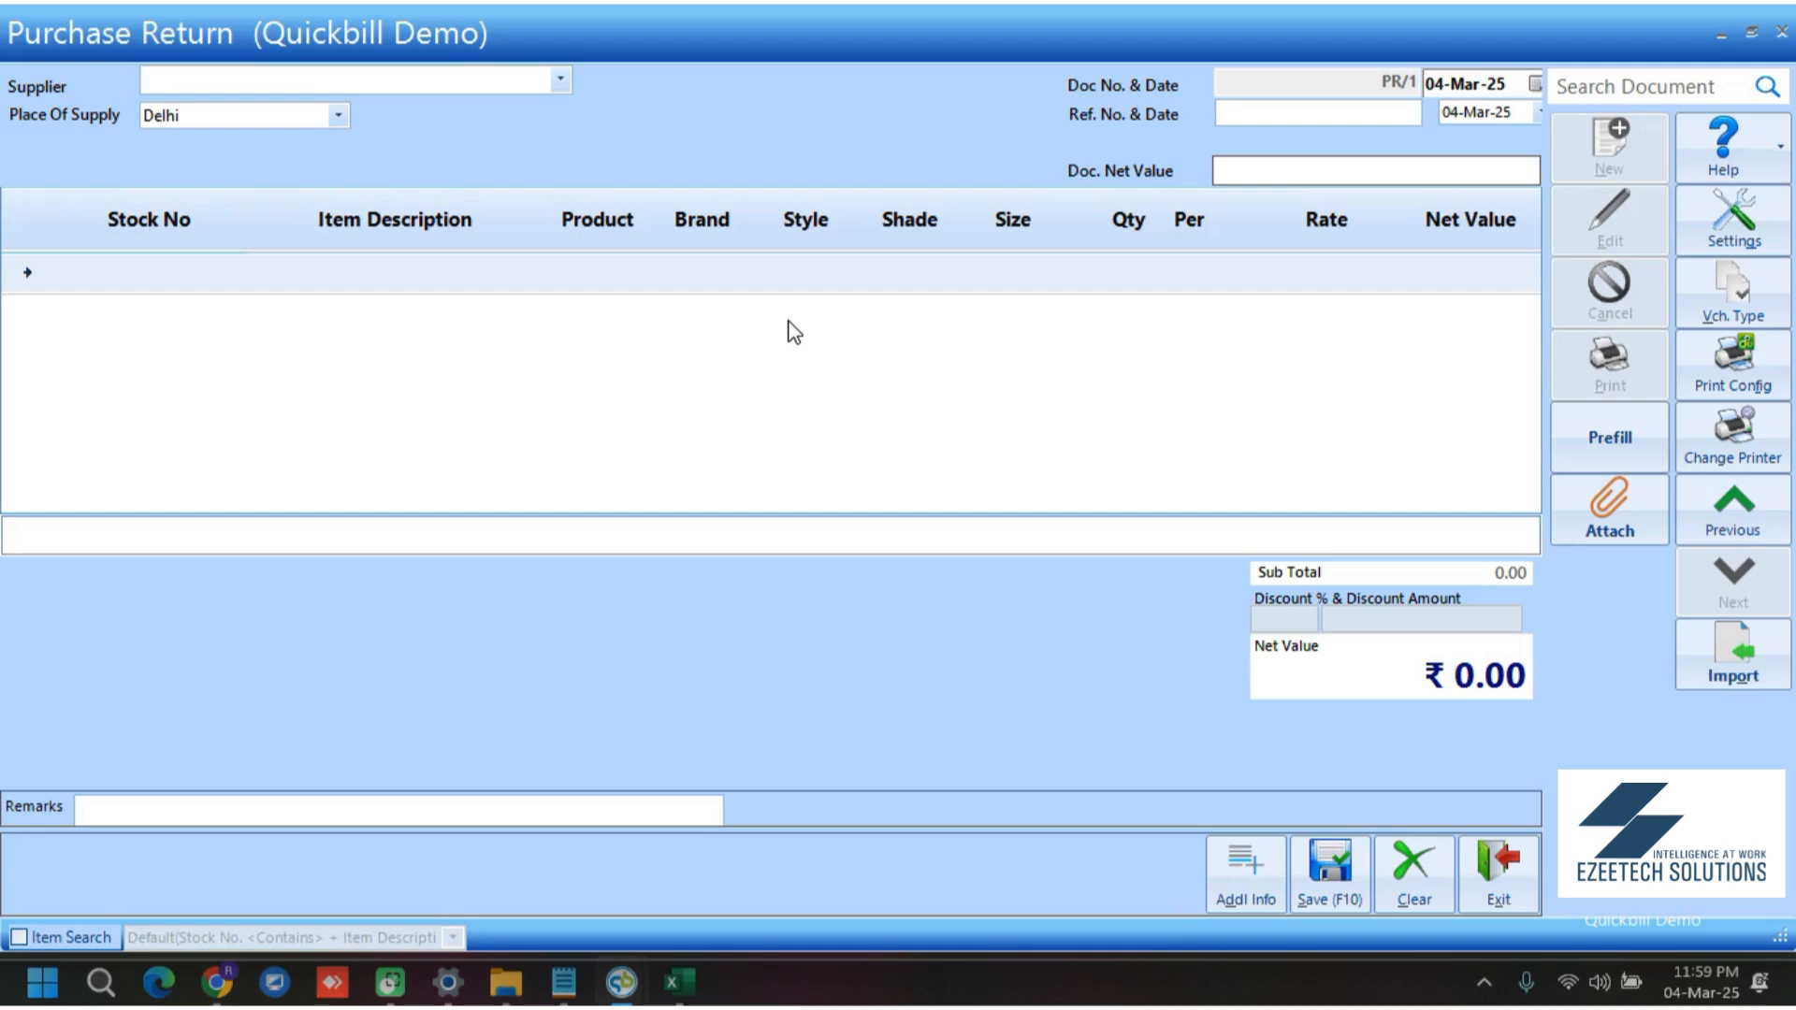
{"action": "left_click", "coordinate": [560, 82]}
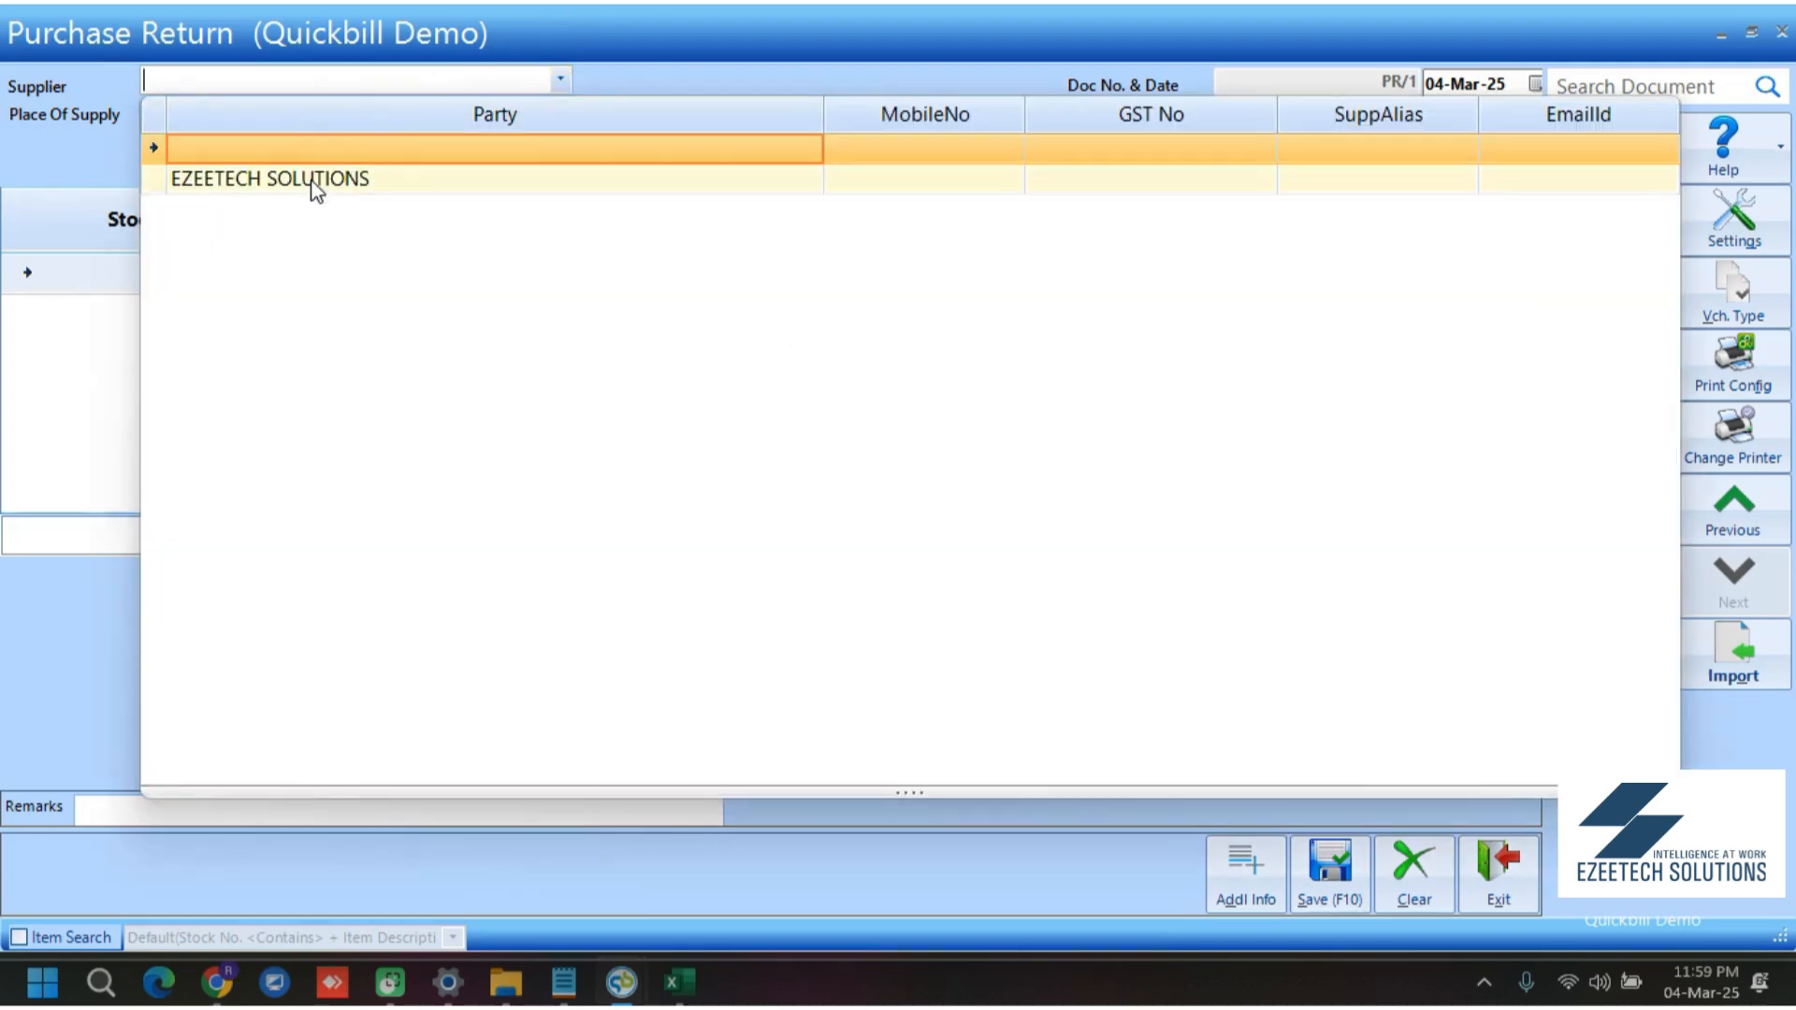
{"action": "left_click", "coordinate": [87, 151]}
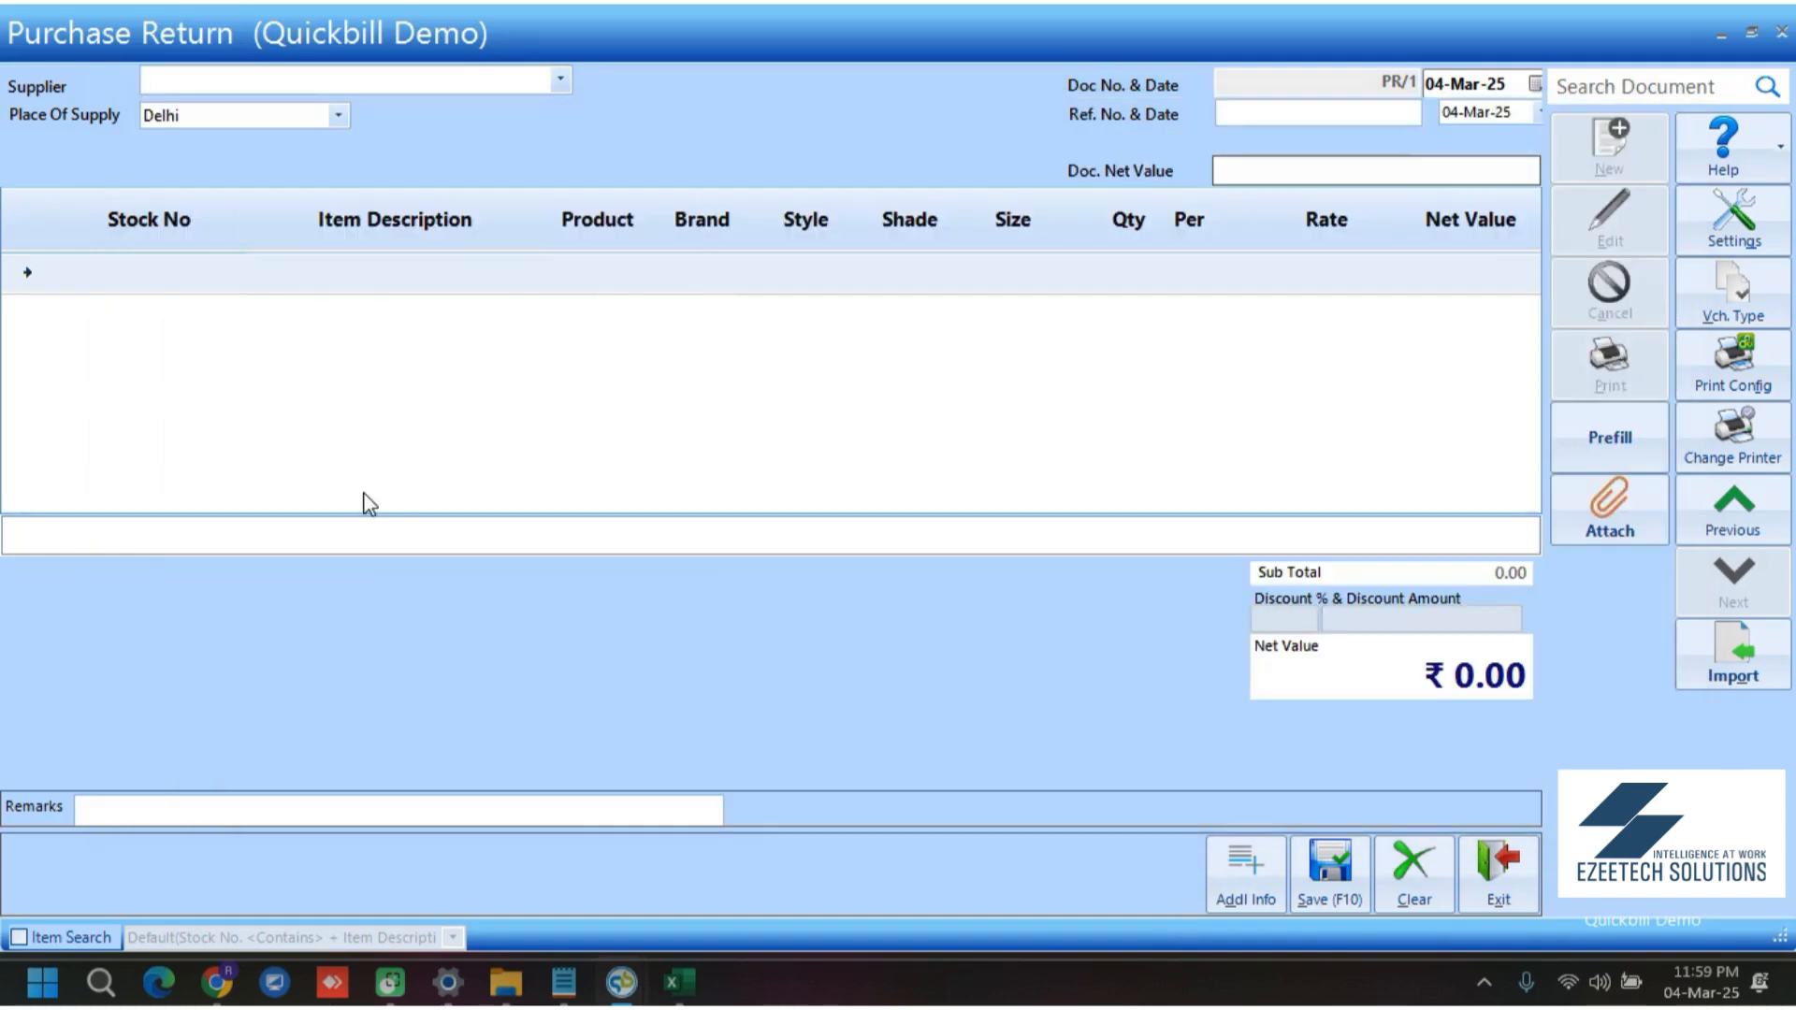
{"action": "left_click", "coordinate": [129, 276]}
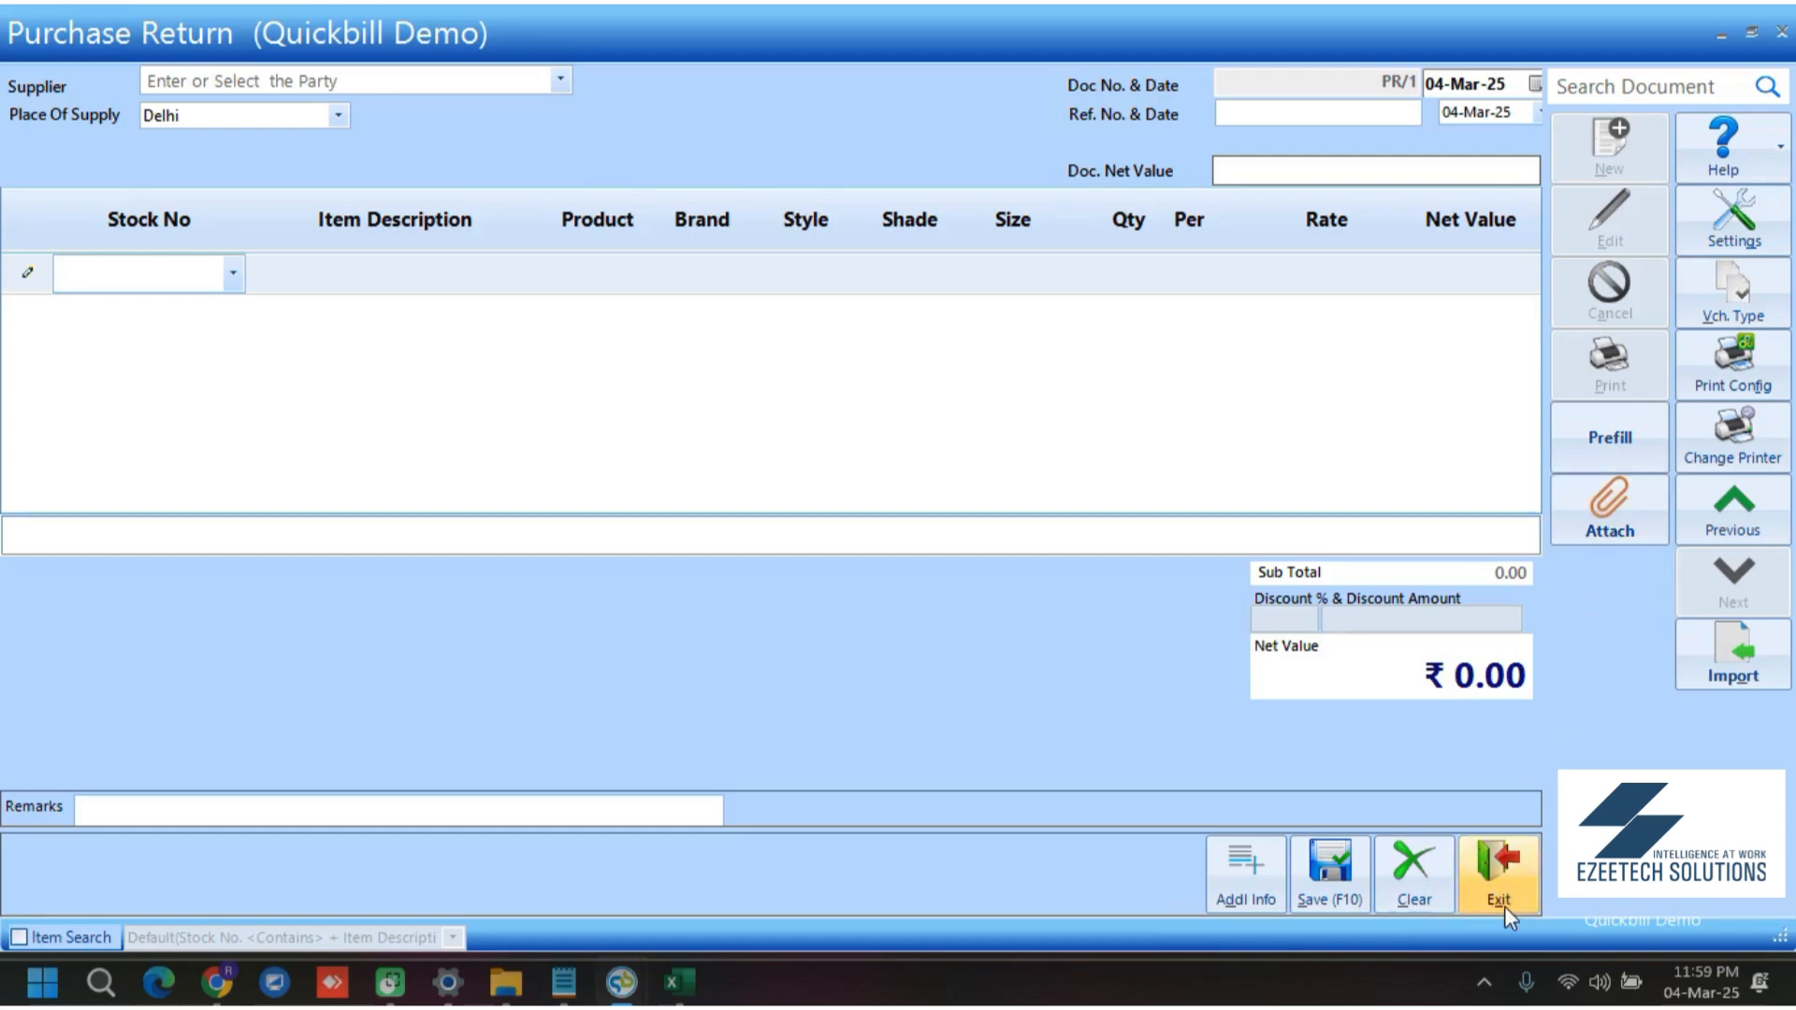
{"action": "left_click", "coordinate": [1501, 876]}
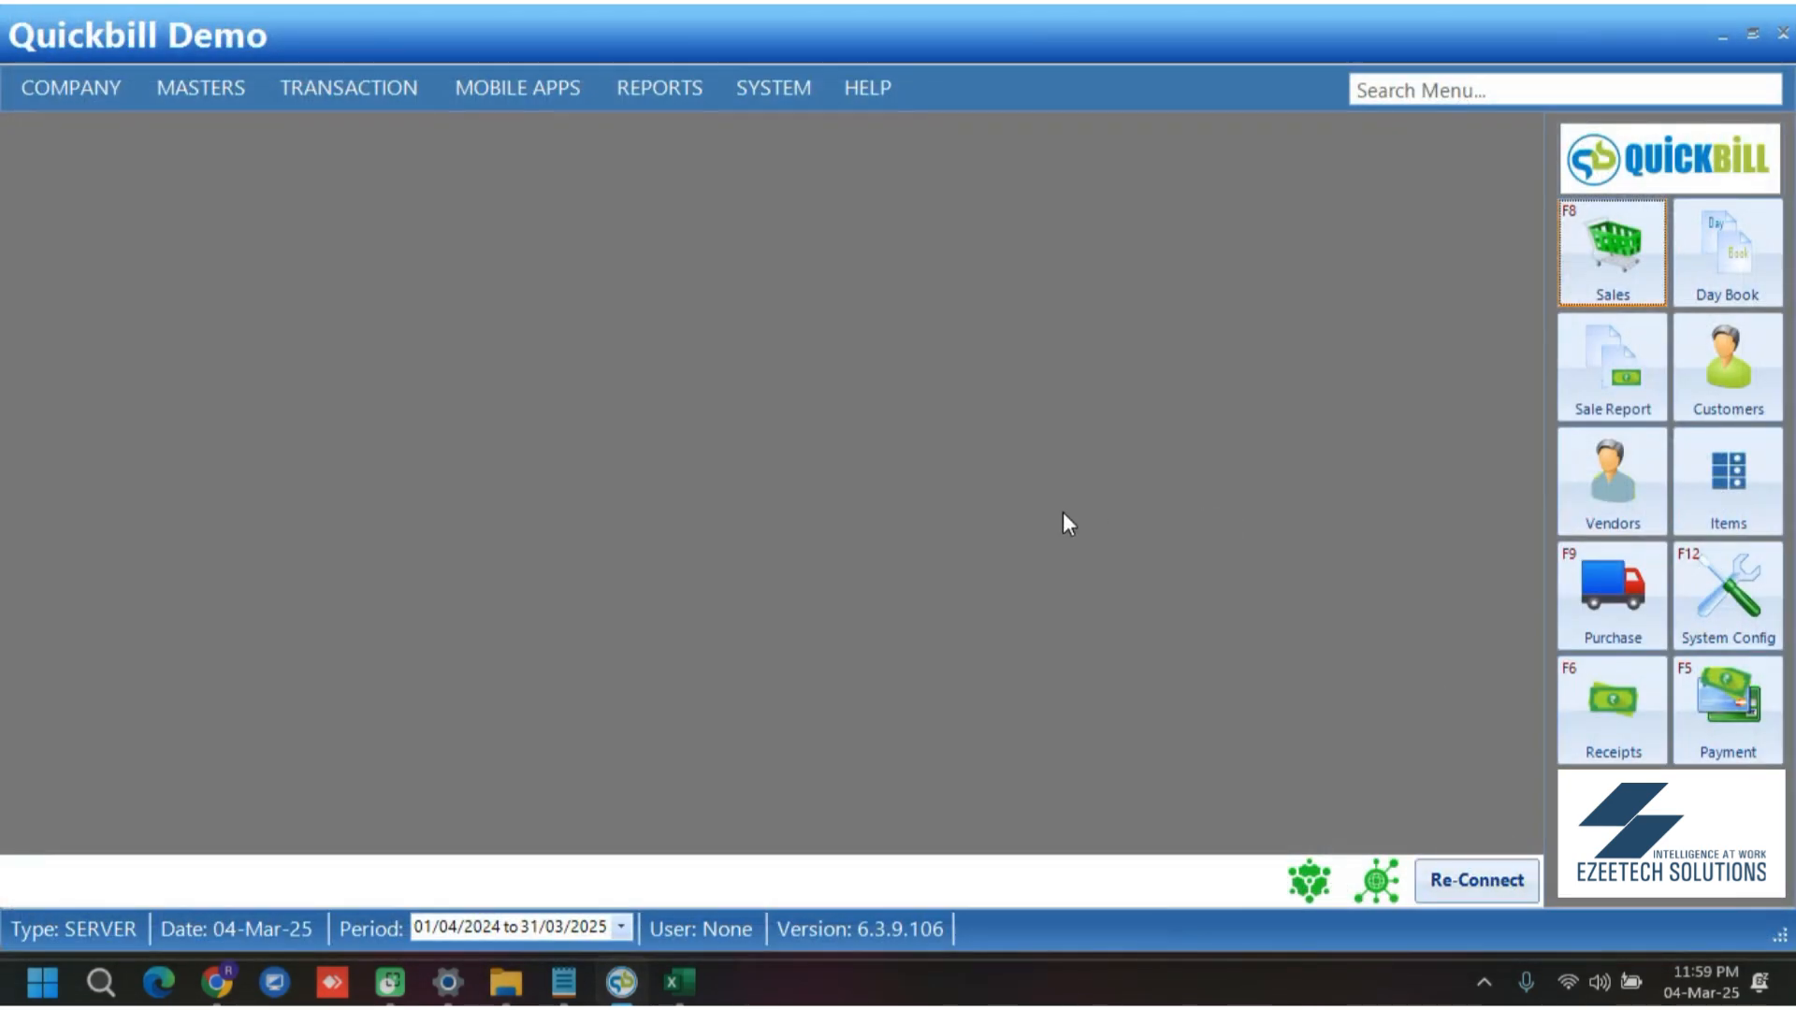
Open barcode printing and load the items of purchase document P/7
{"action": "left_click", "coordinate": [352, 87]}
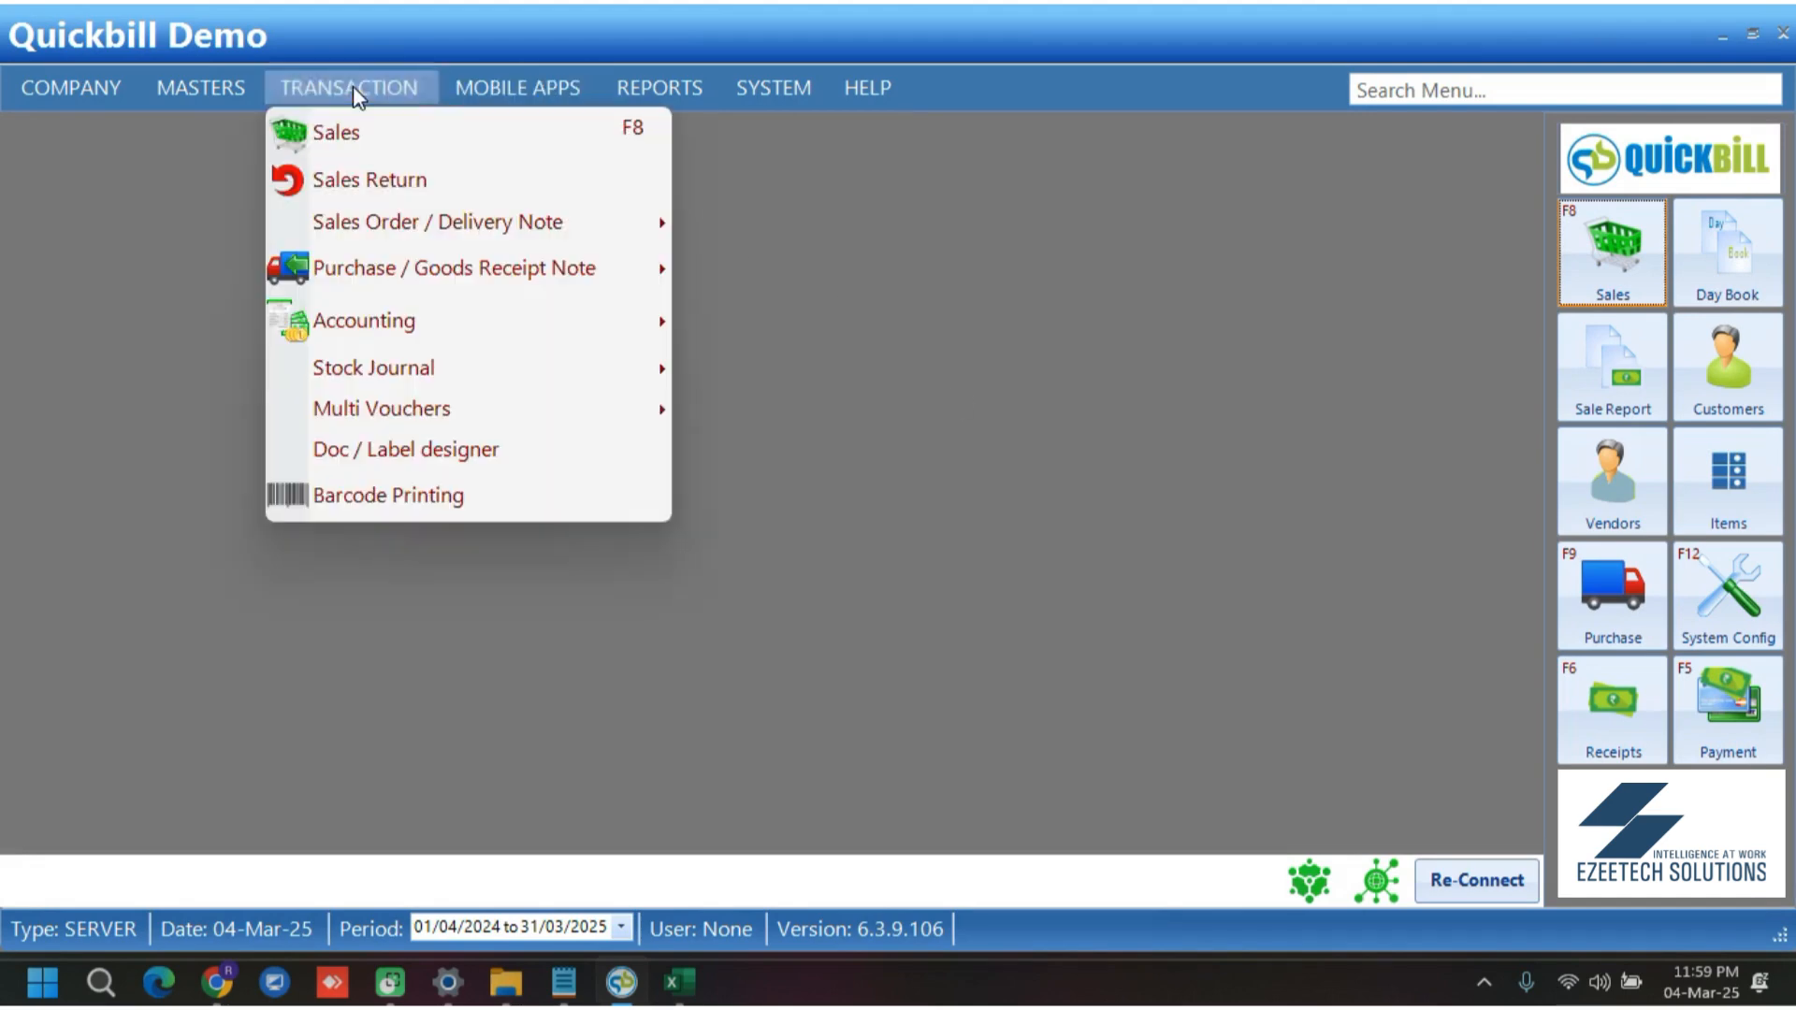
{"action": "left_click", "coordinate": [375, 495]}
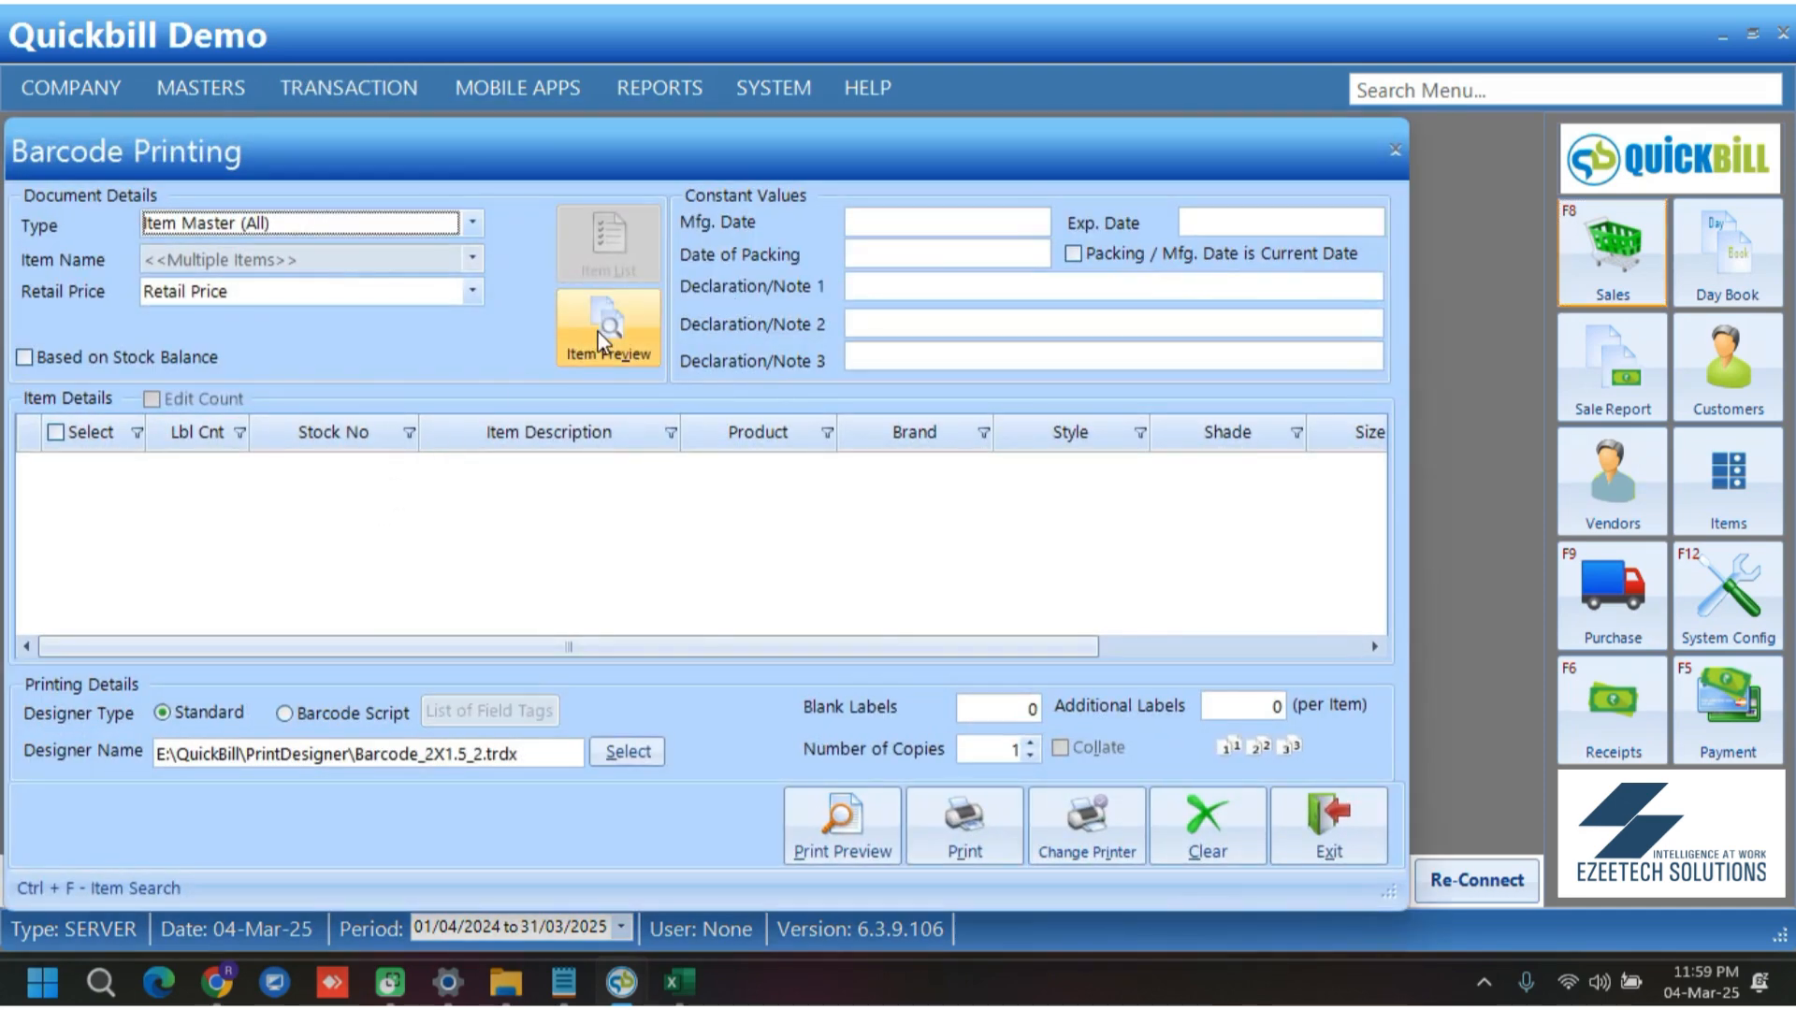
{"action": "left_click", "coordinate": [471, 223]}
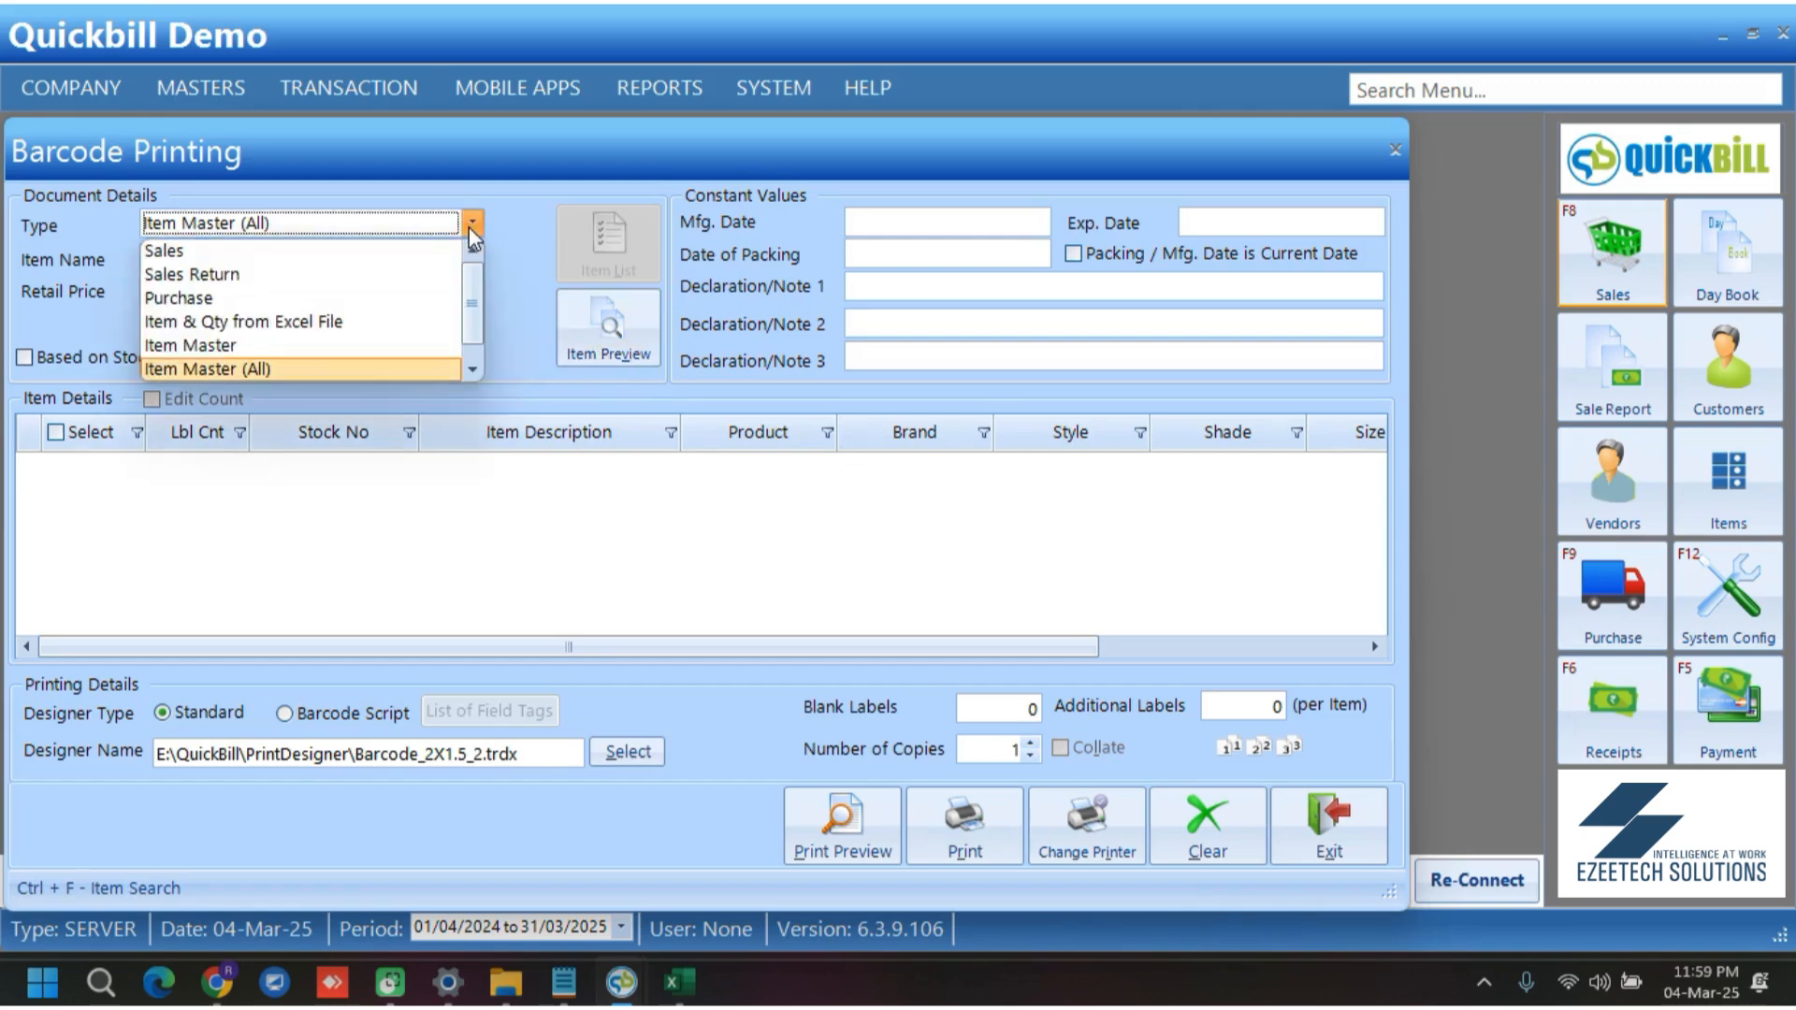
{"action": "left_click", "coordinate": [183, 298]}
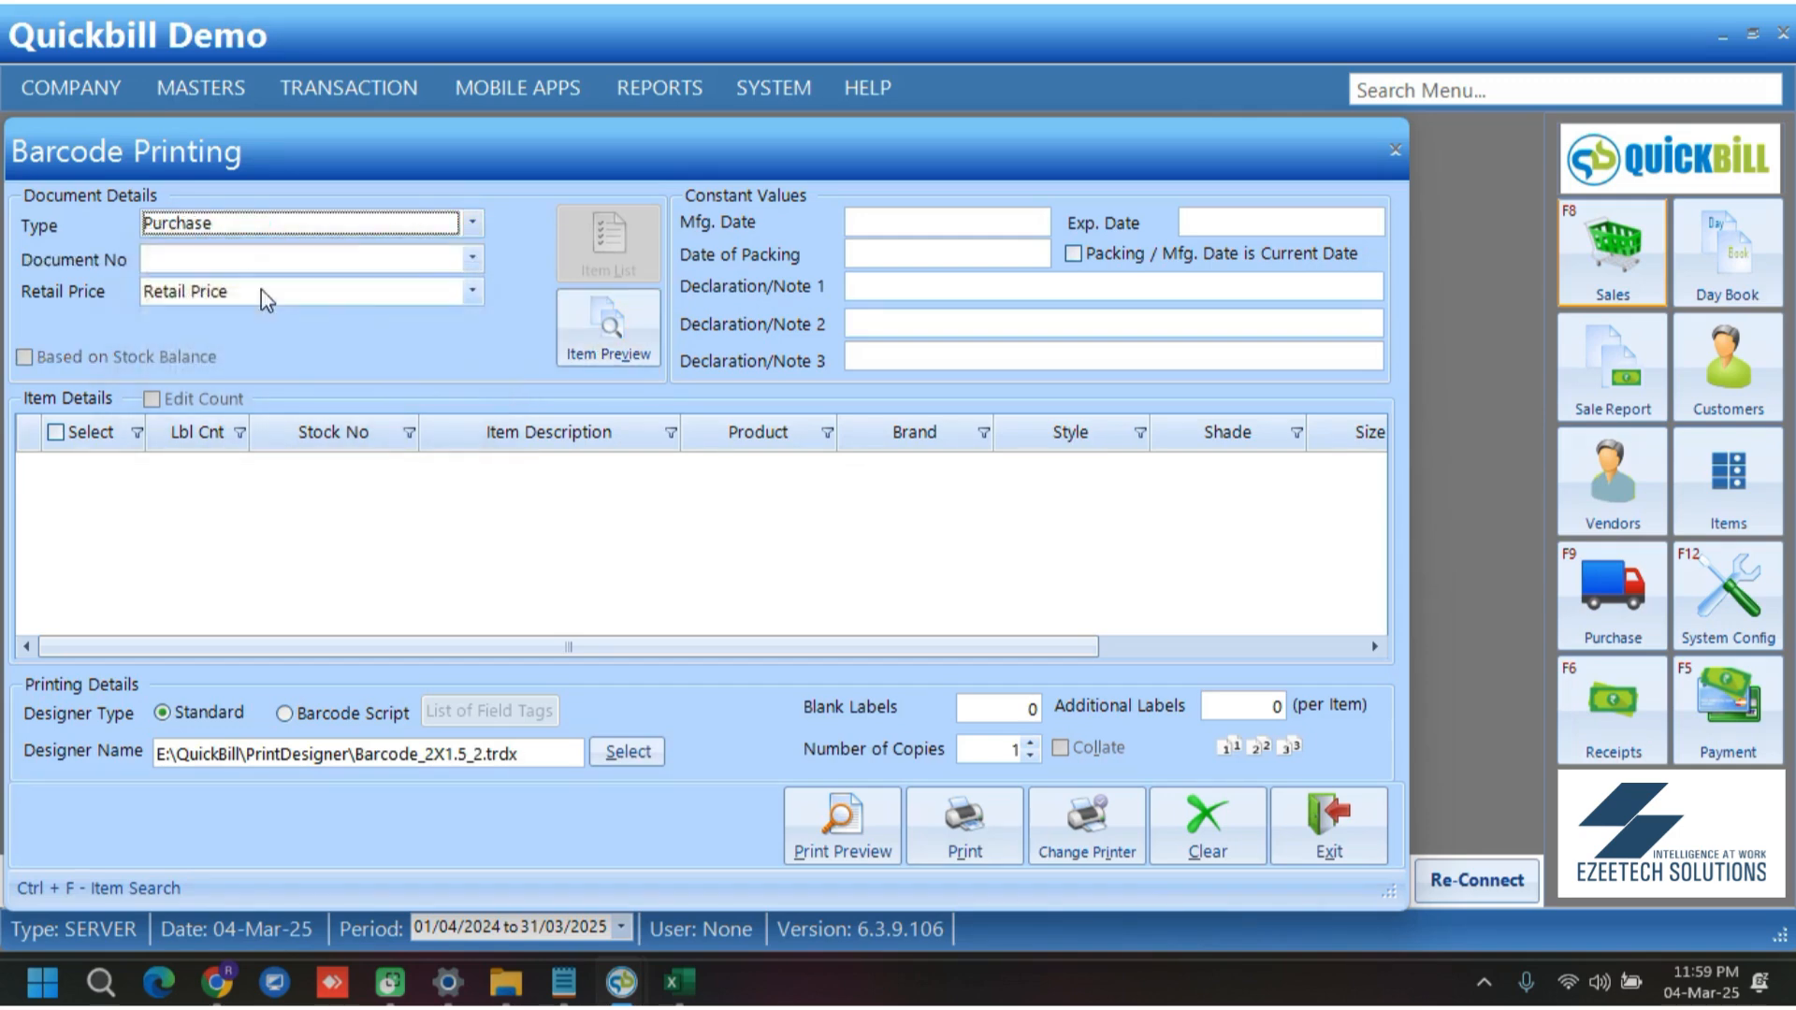
{"action": "left_click", "coordinate": [475, 261]}
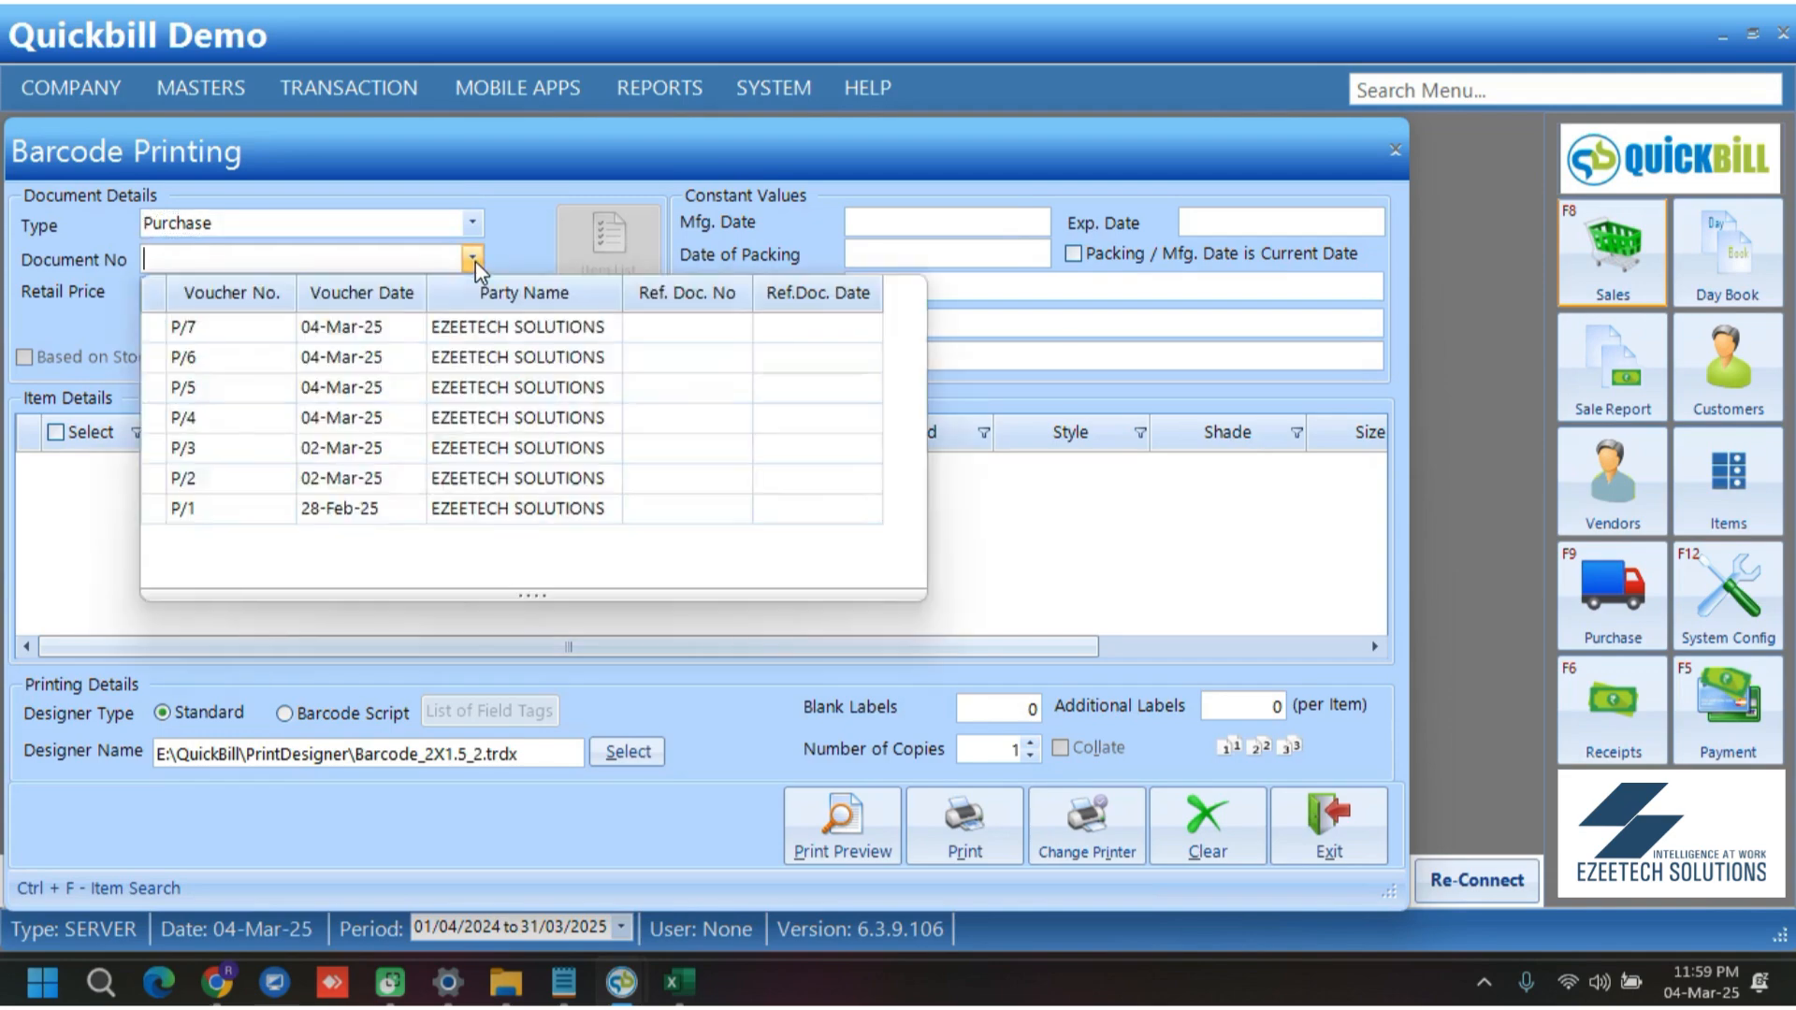
{"action": "left_click", "coordinate": [215, 337]}
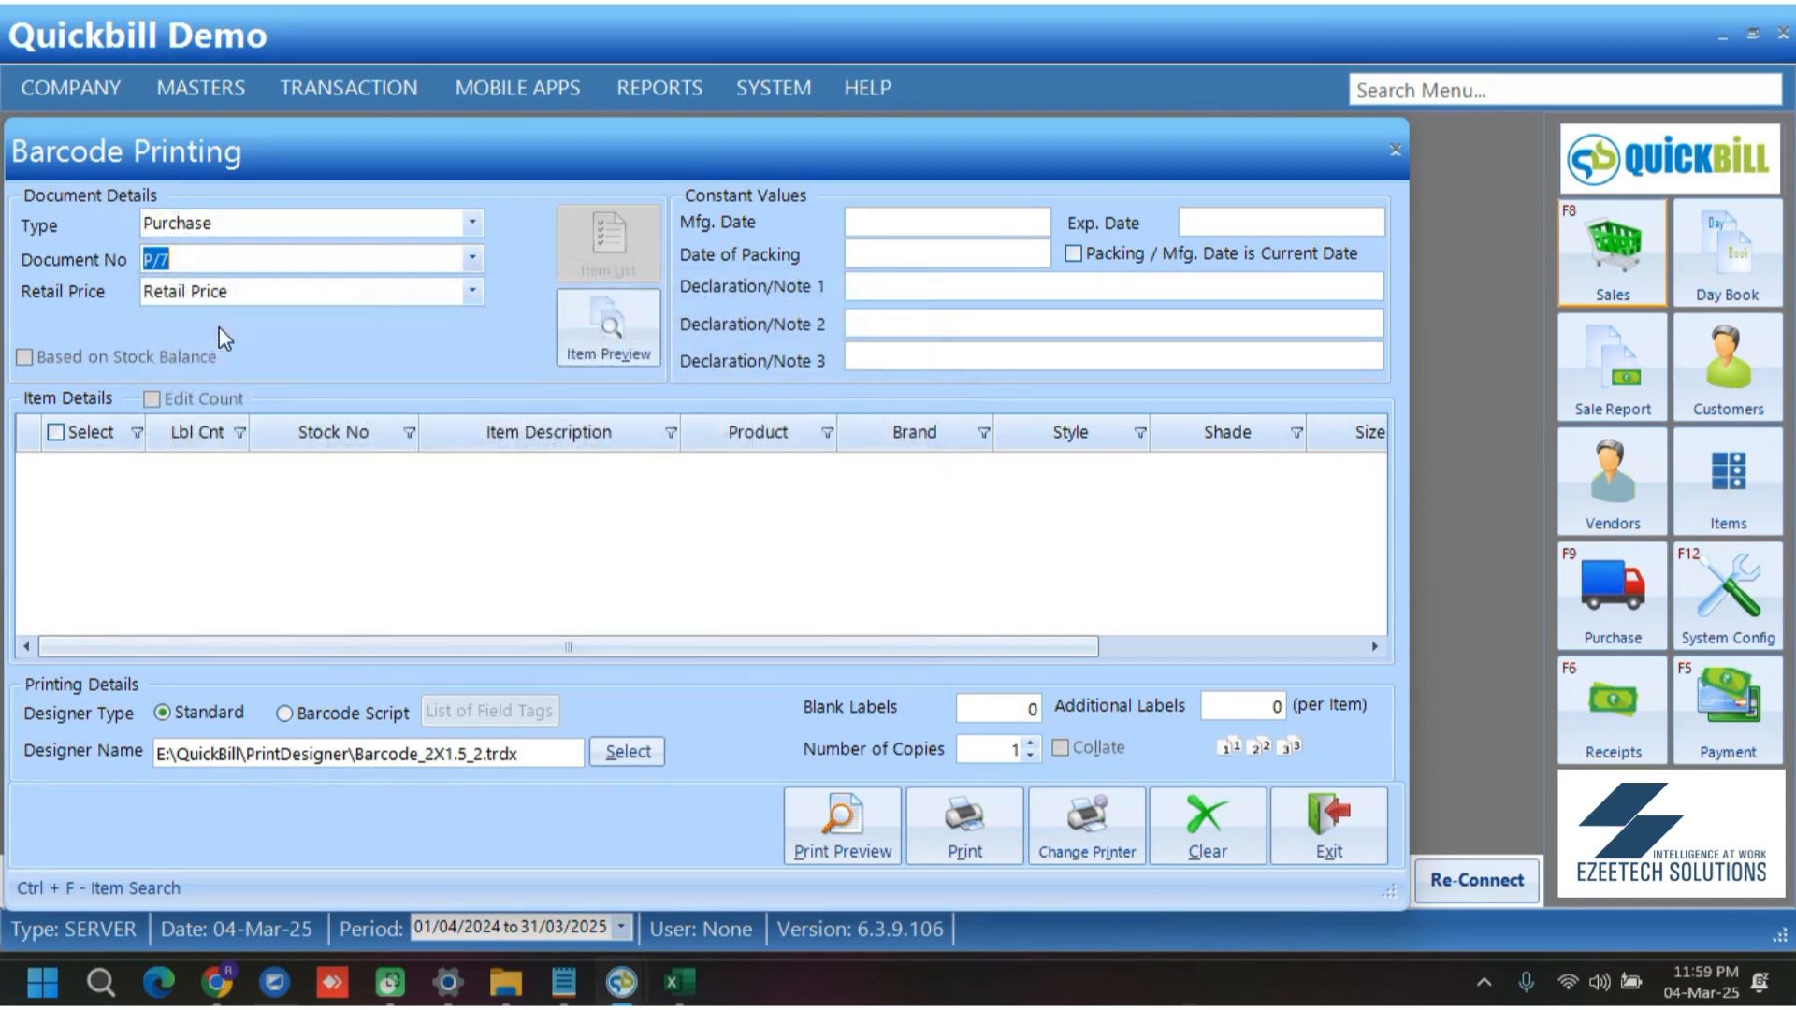
{"action": "left_click", "coordinate": [603, 347]}
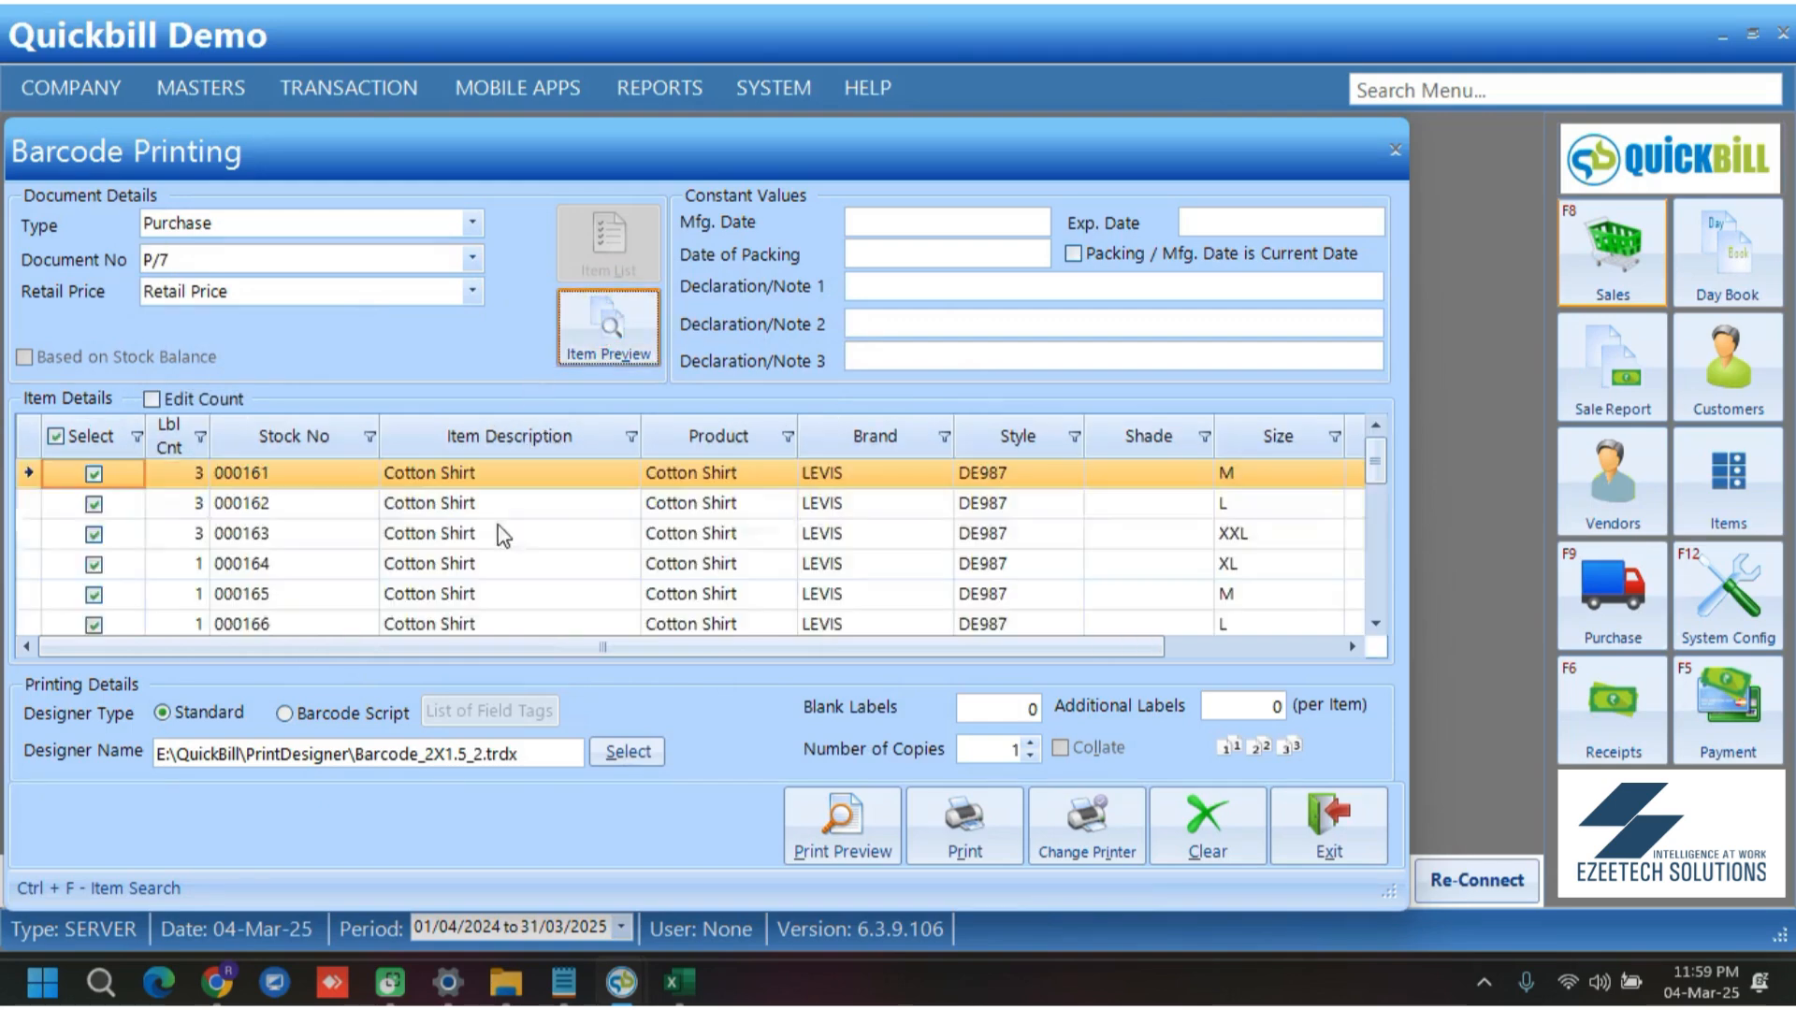
Select only stock number 000161 for label printing and set its label count to 10
{"action": "left_click", "coordinate": [55, 436]}
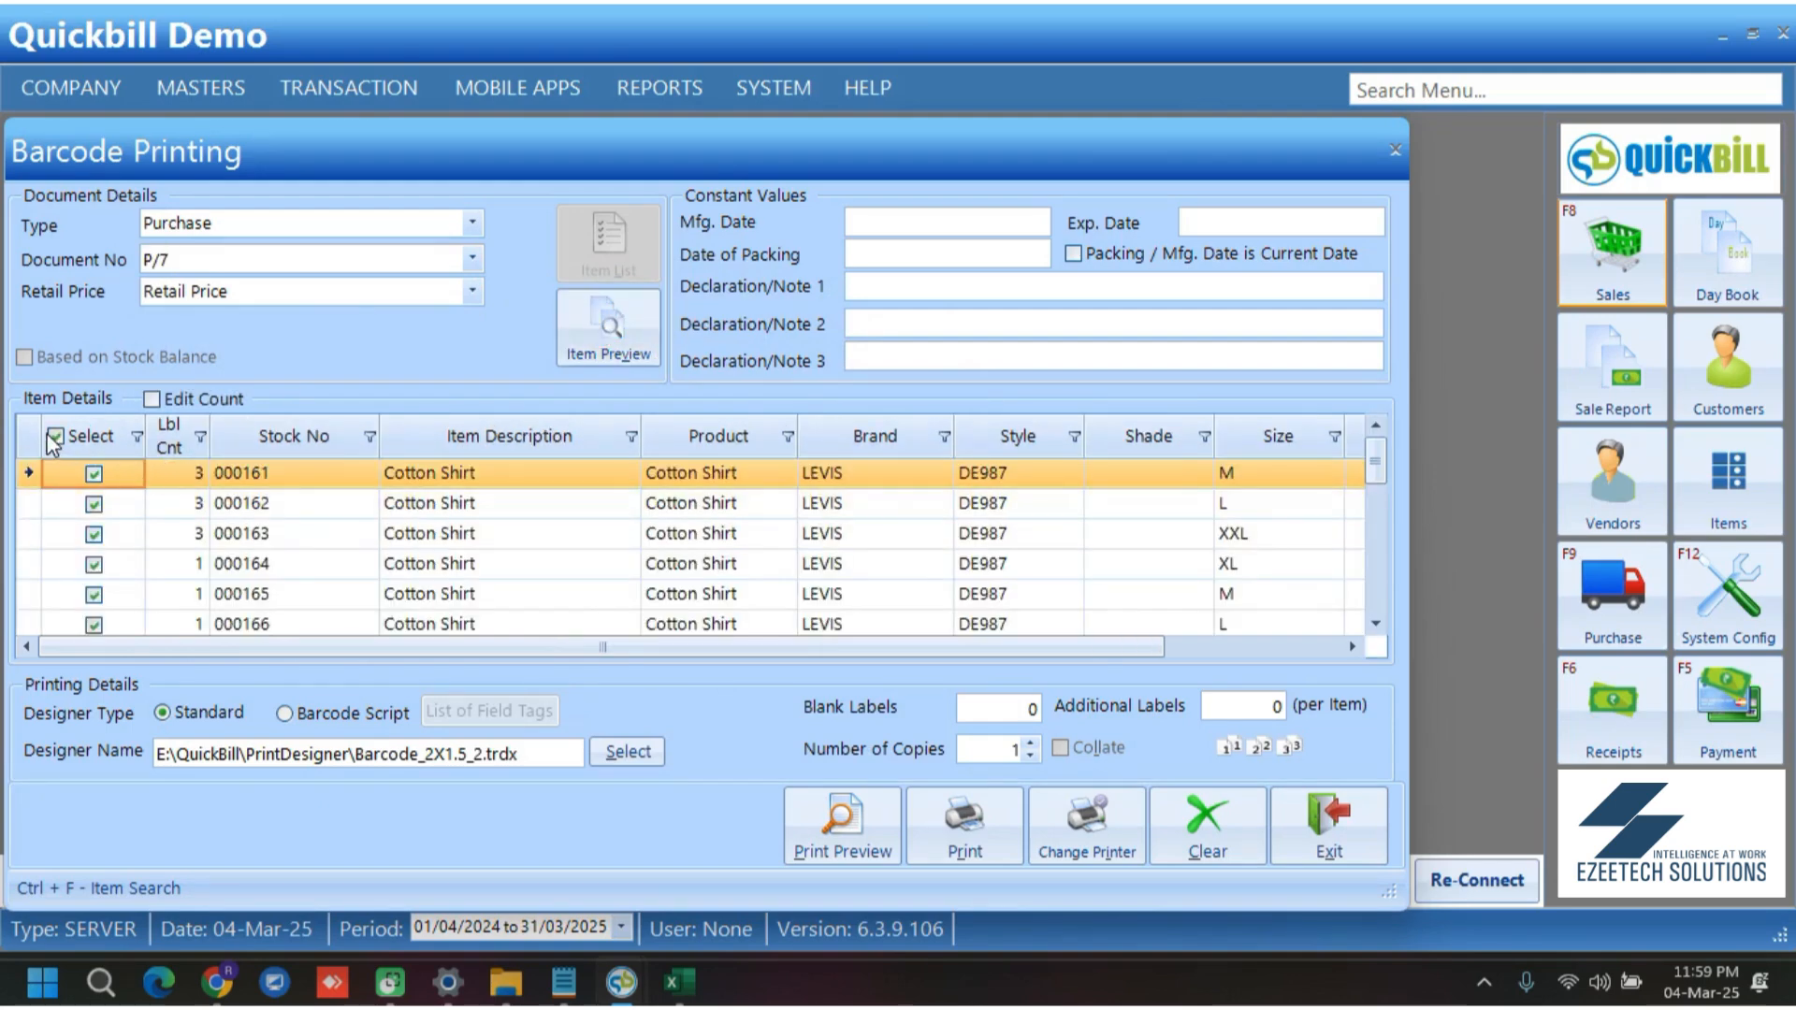
{"action": "left_click", "coordinate": [91, 473]}
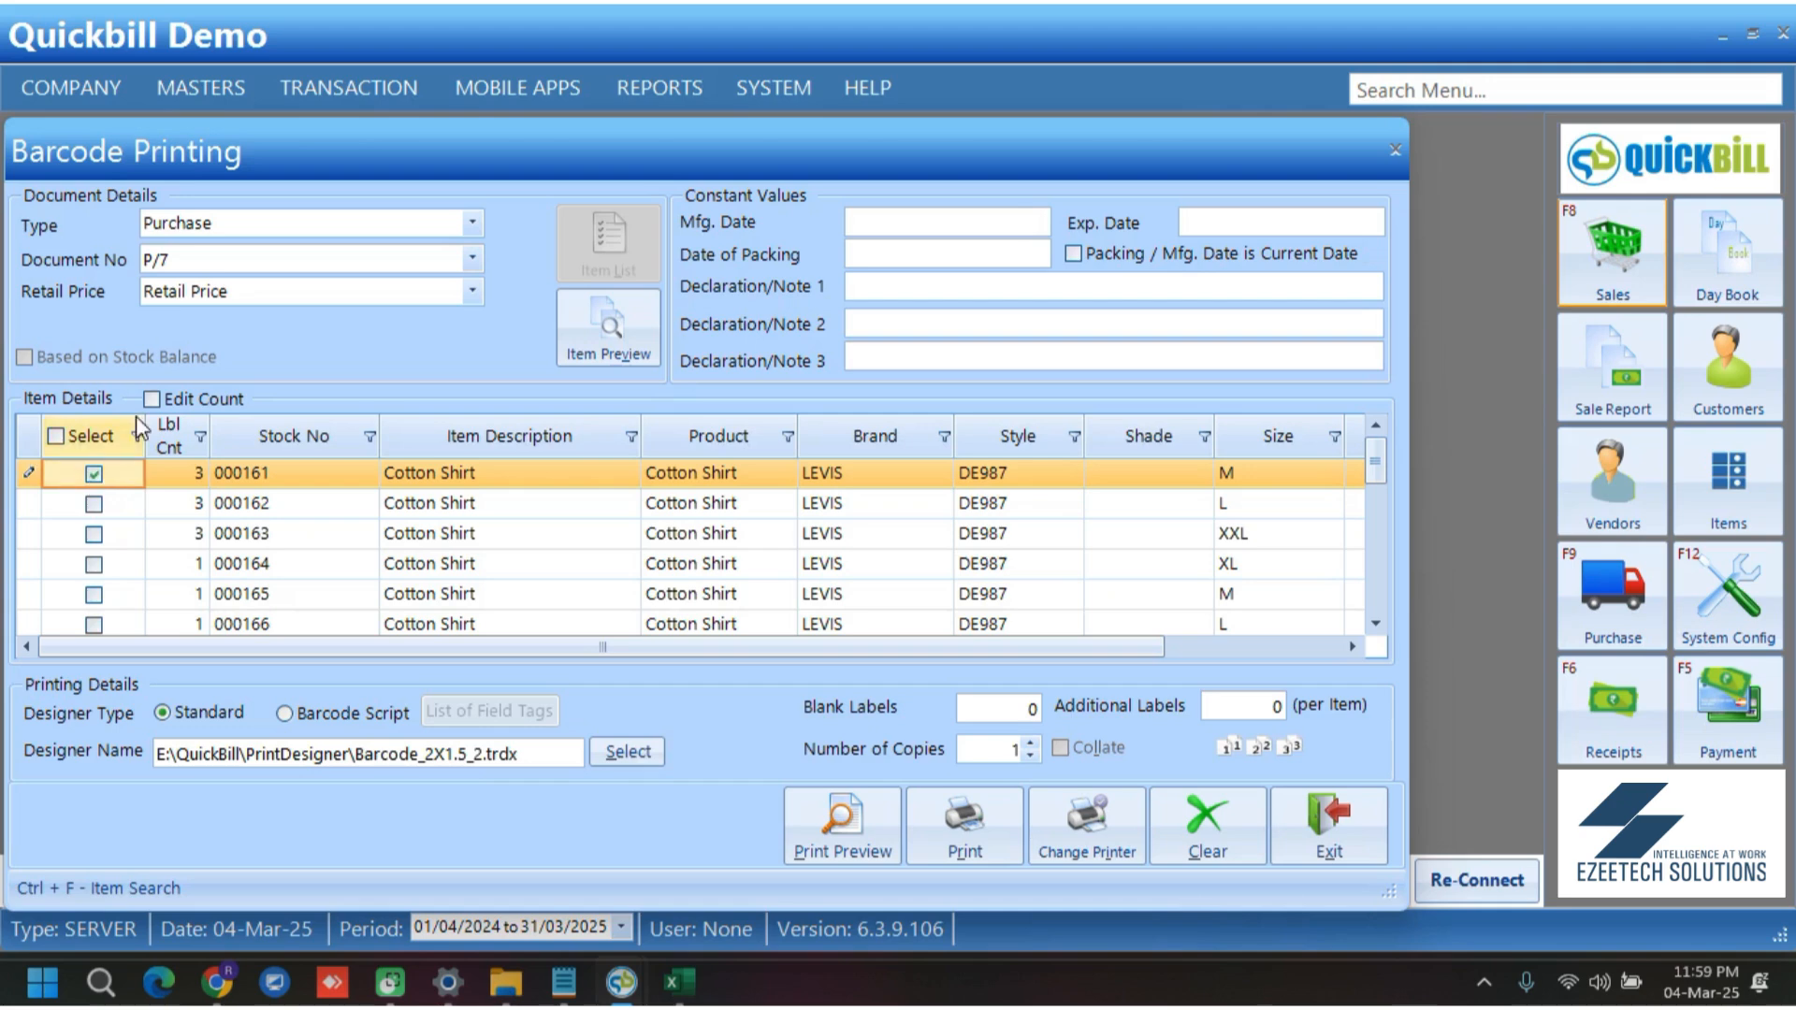
{"action": "left_click", "coordinate": [151, 400]}
{"action": "left_click", "coordinate": [196, 472]}
{"action": "type", "text": "10"}
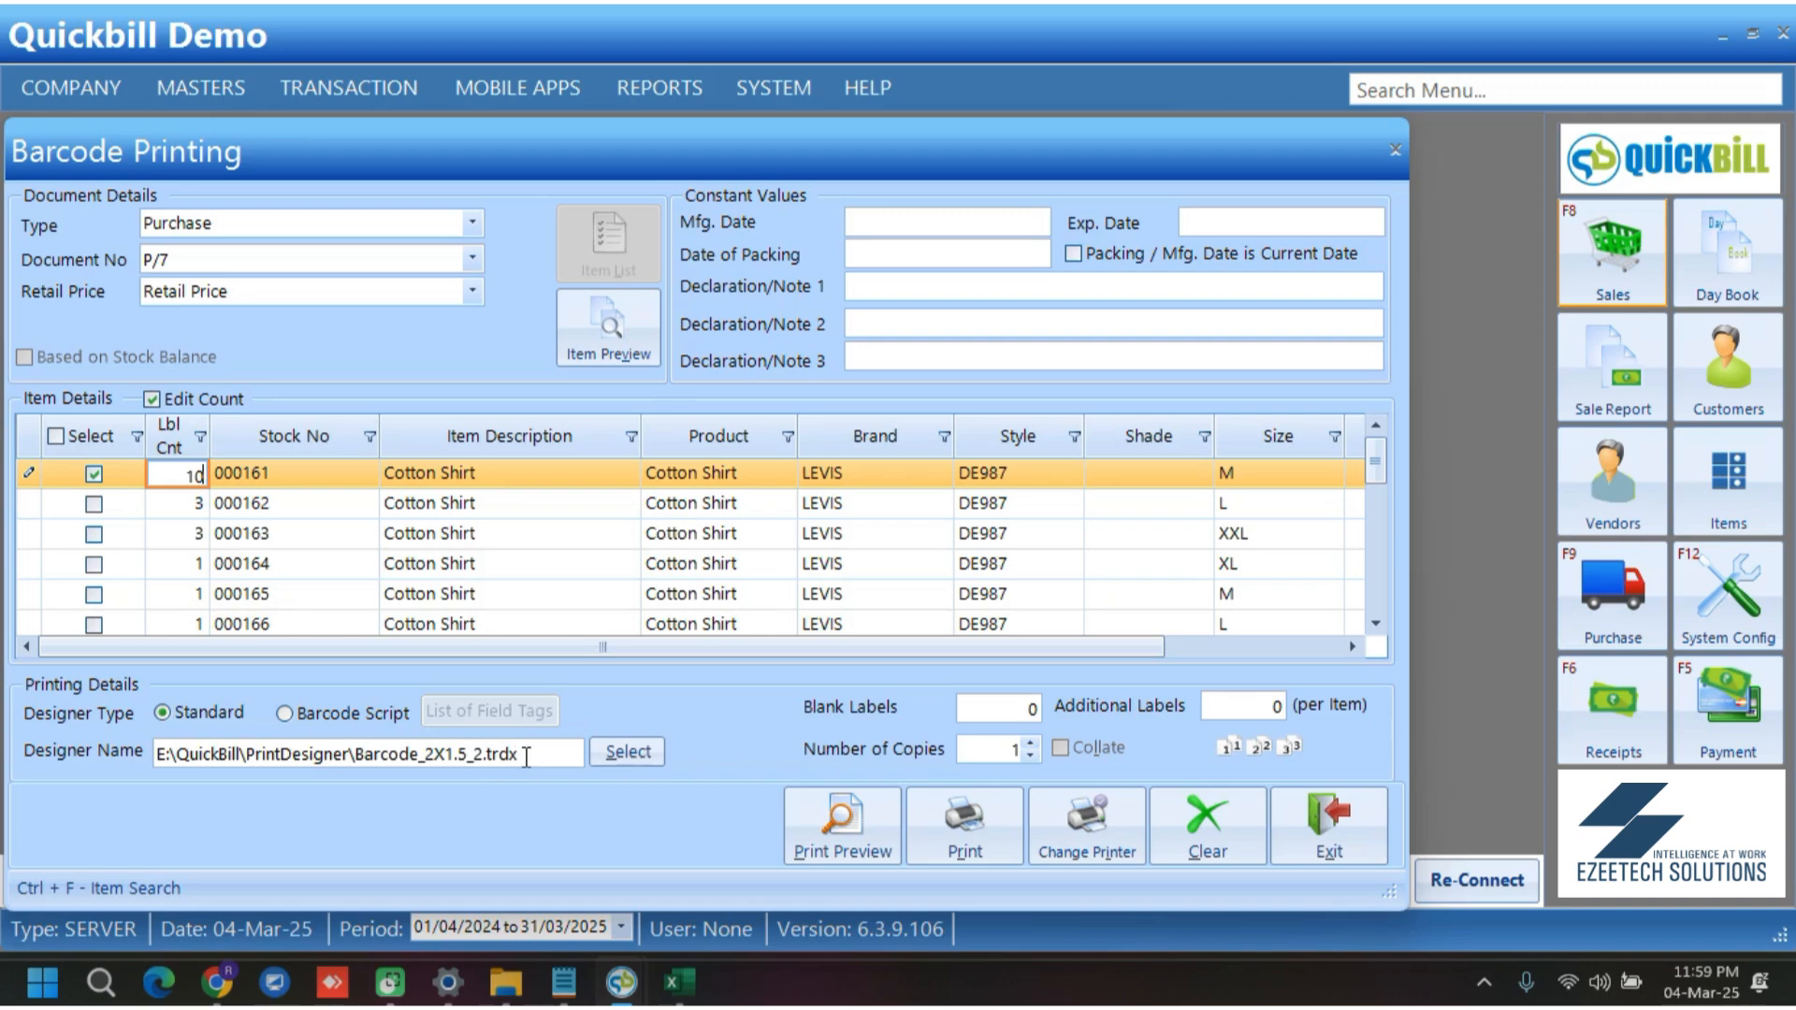
Preview the barcode labels, review the available export formats, and close the preview and barcode printing
{"action": "left_click", "coordinate": [841, 823]}
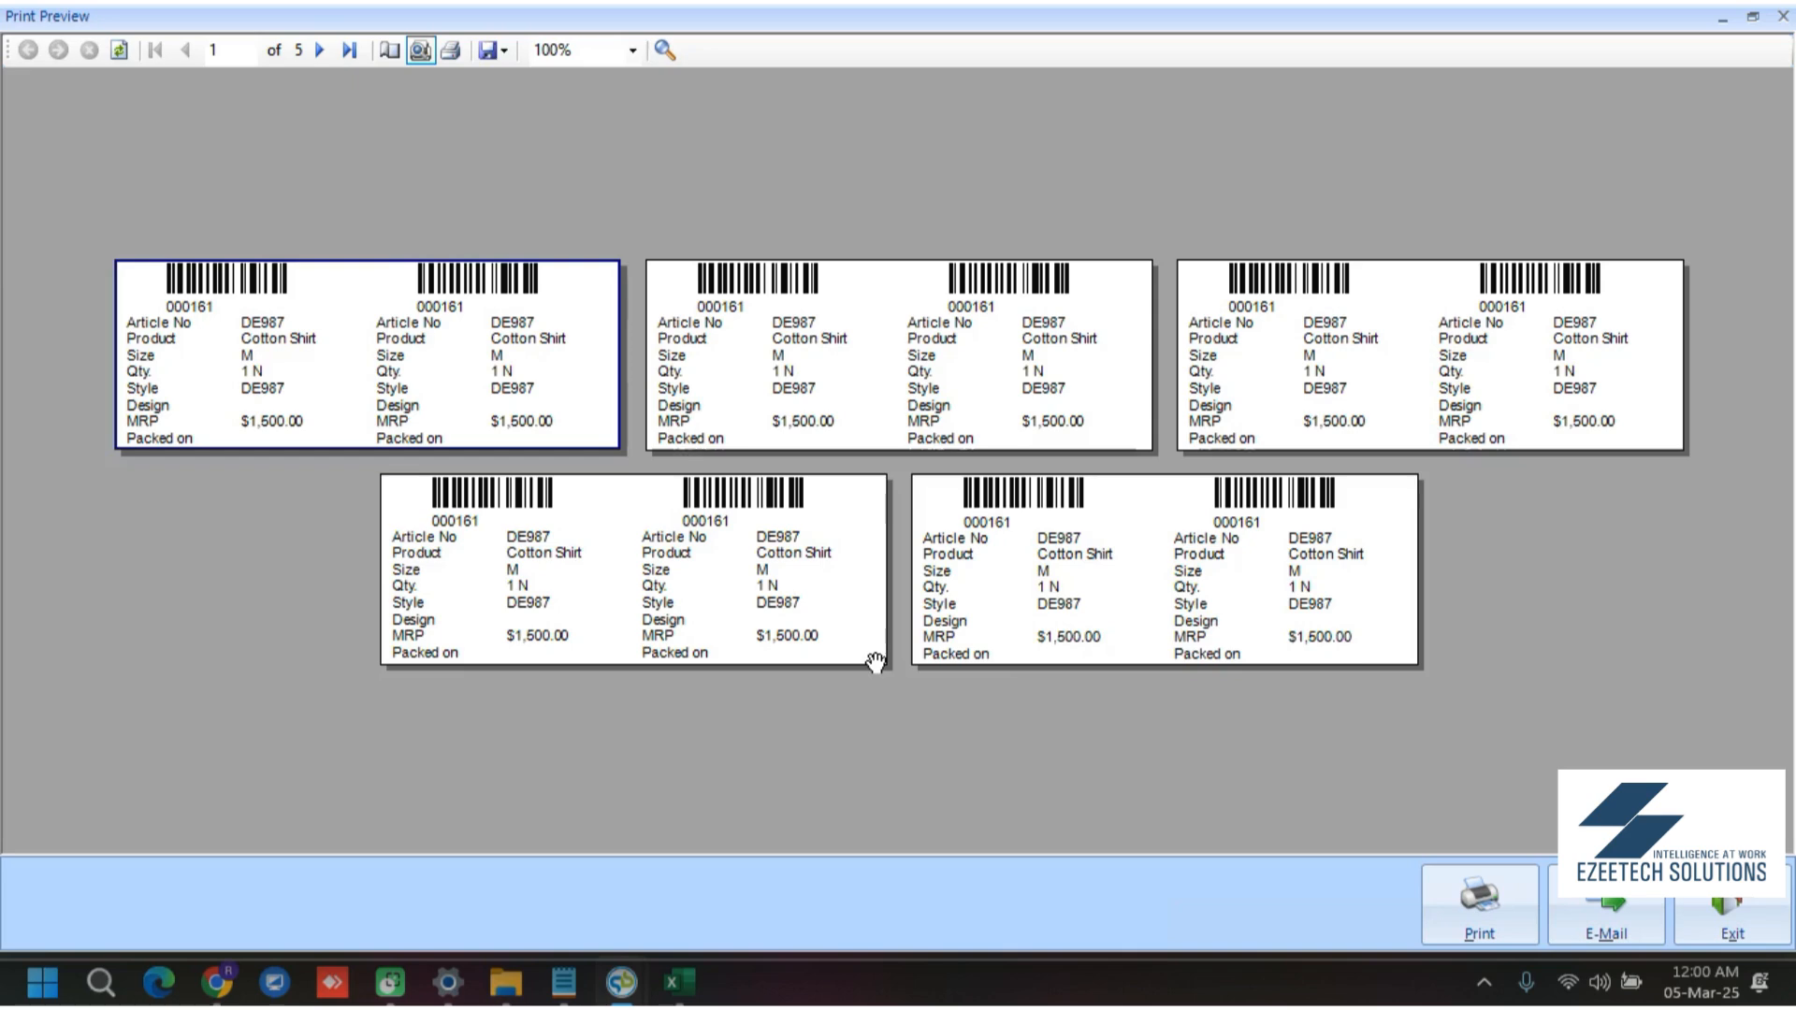
{"action": "left_click", "coordinate": [510, 57]}
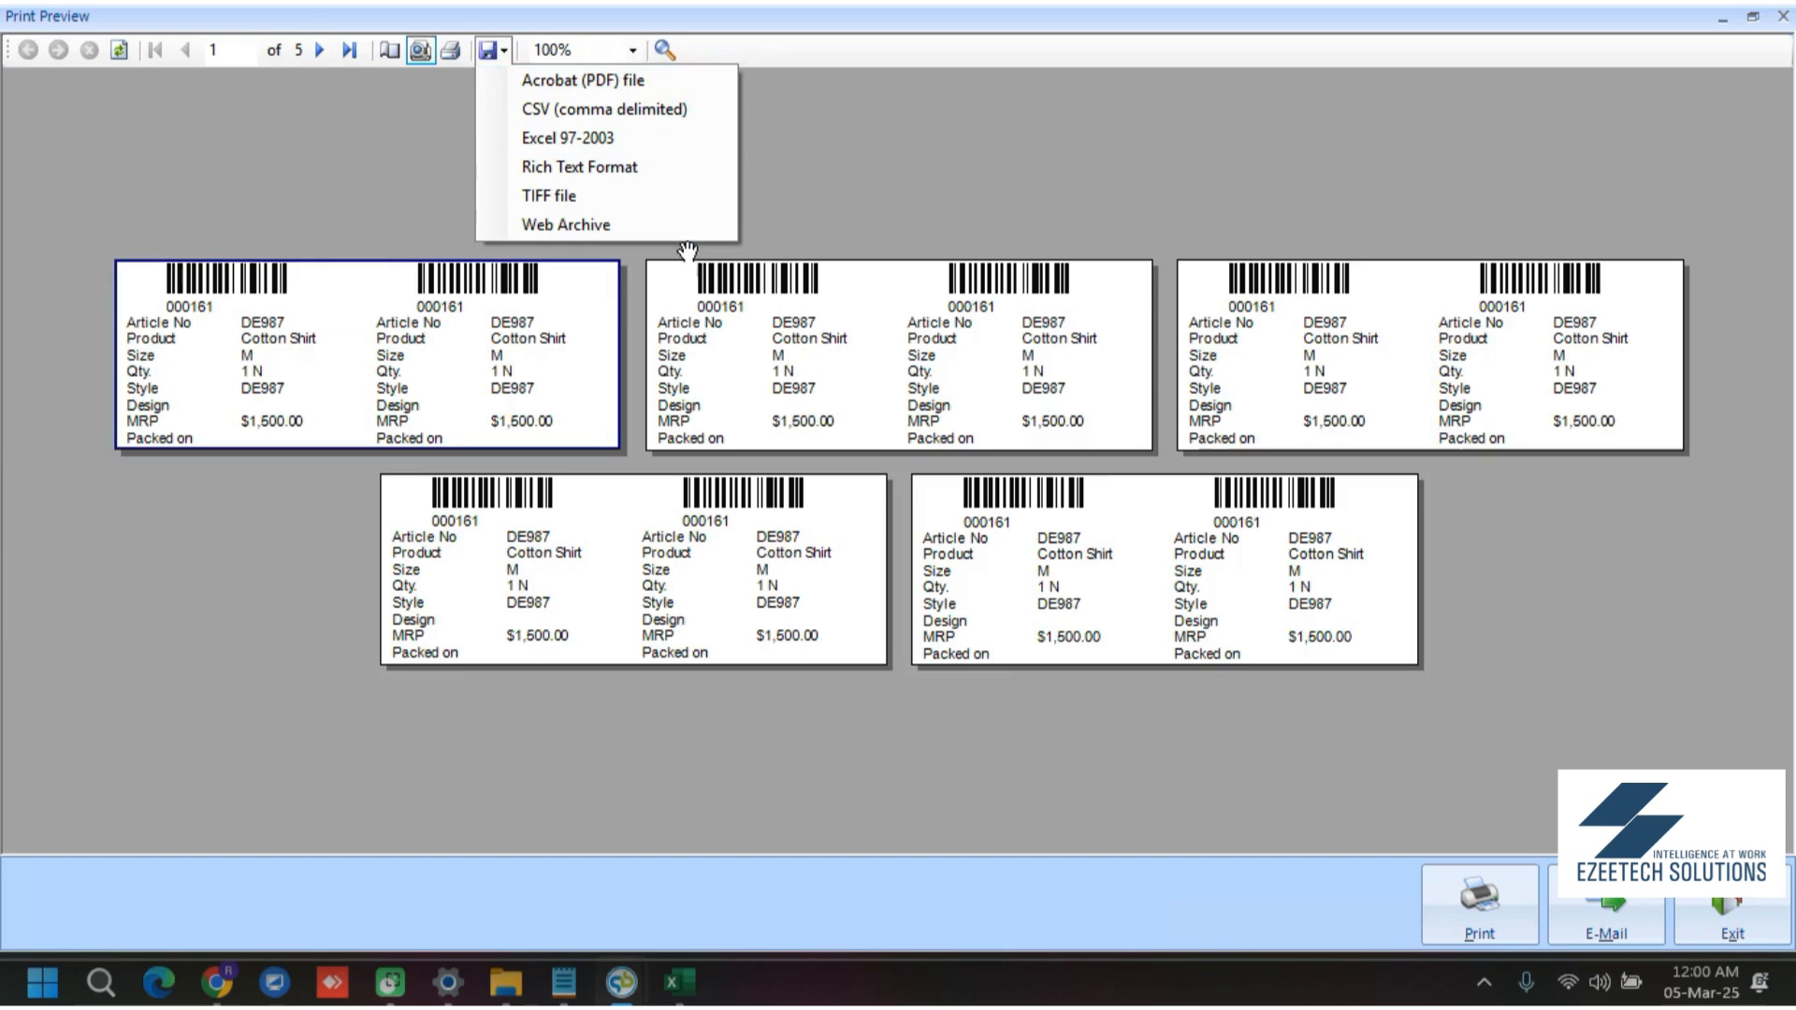
{"action": "left_click", "coordinate": [1151, 177]}
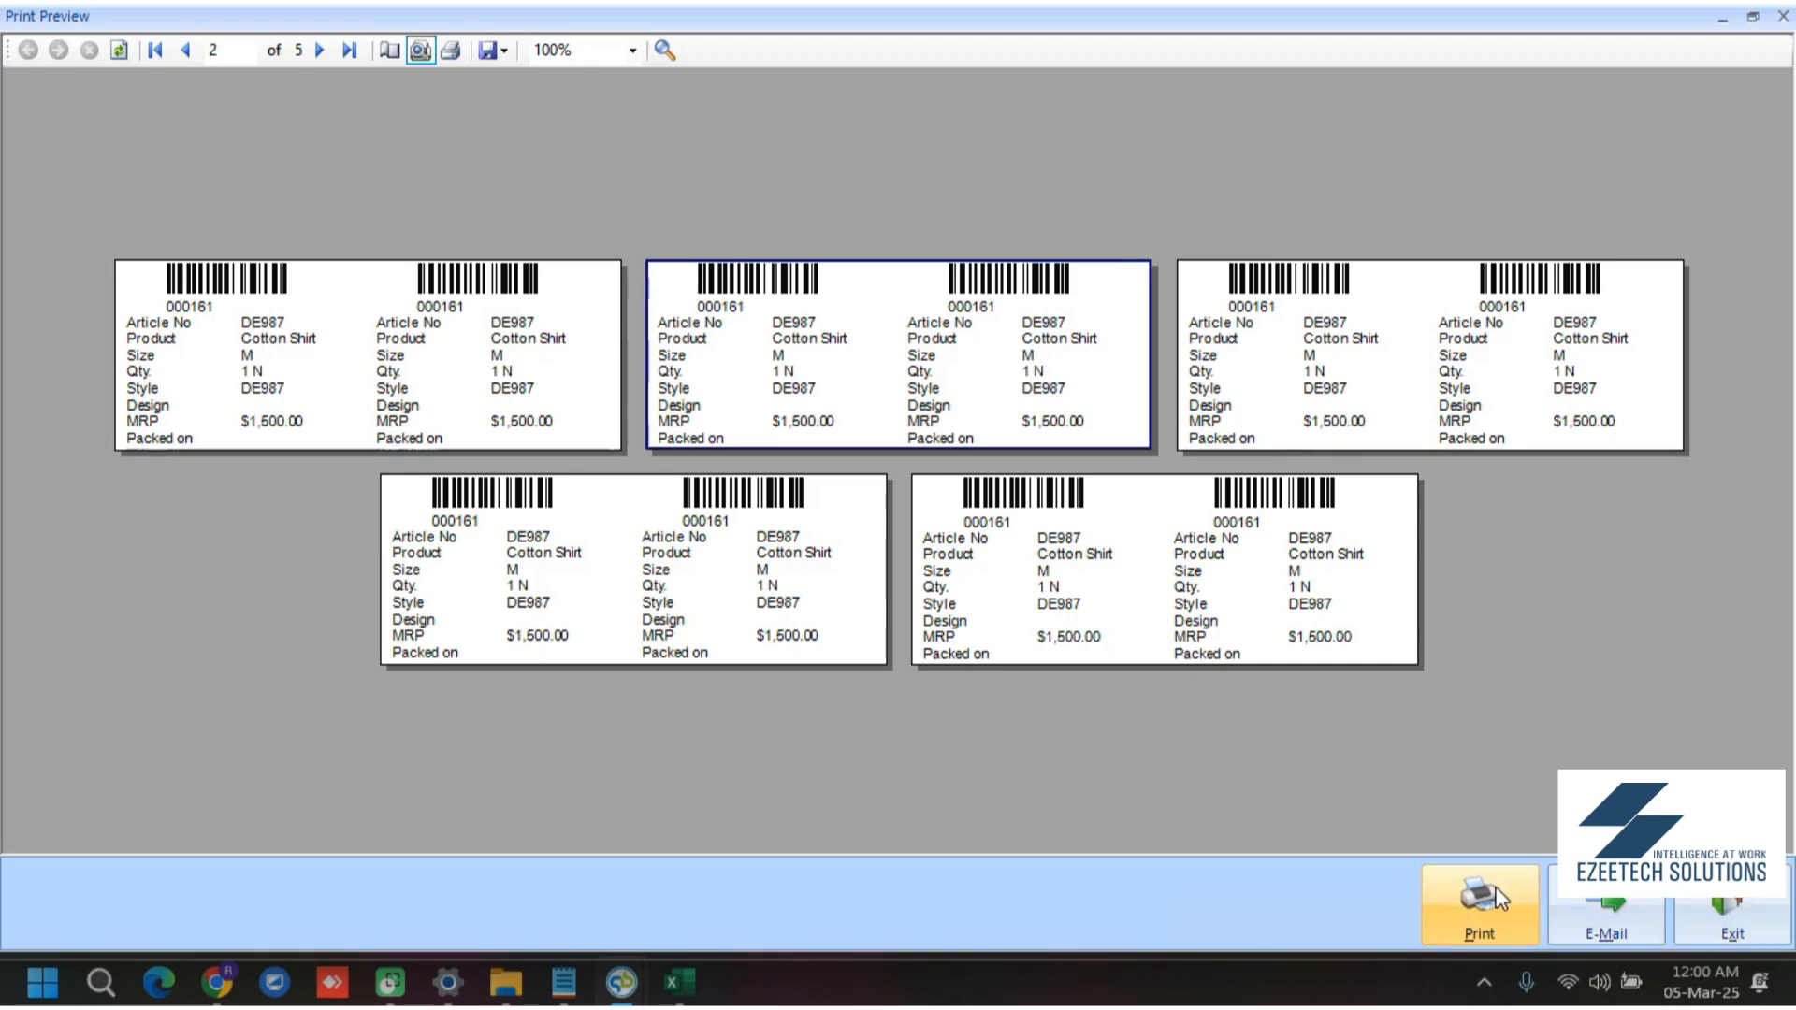
{"action": "left_click", "coordinate": [1740, 888]}
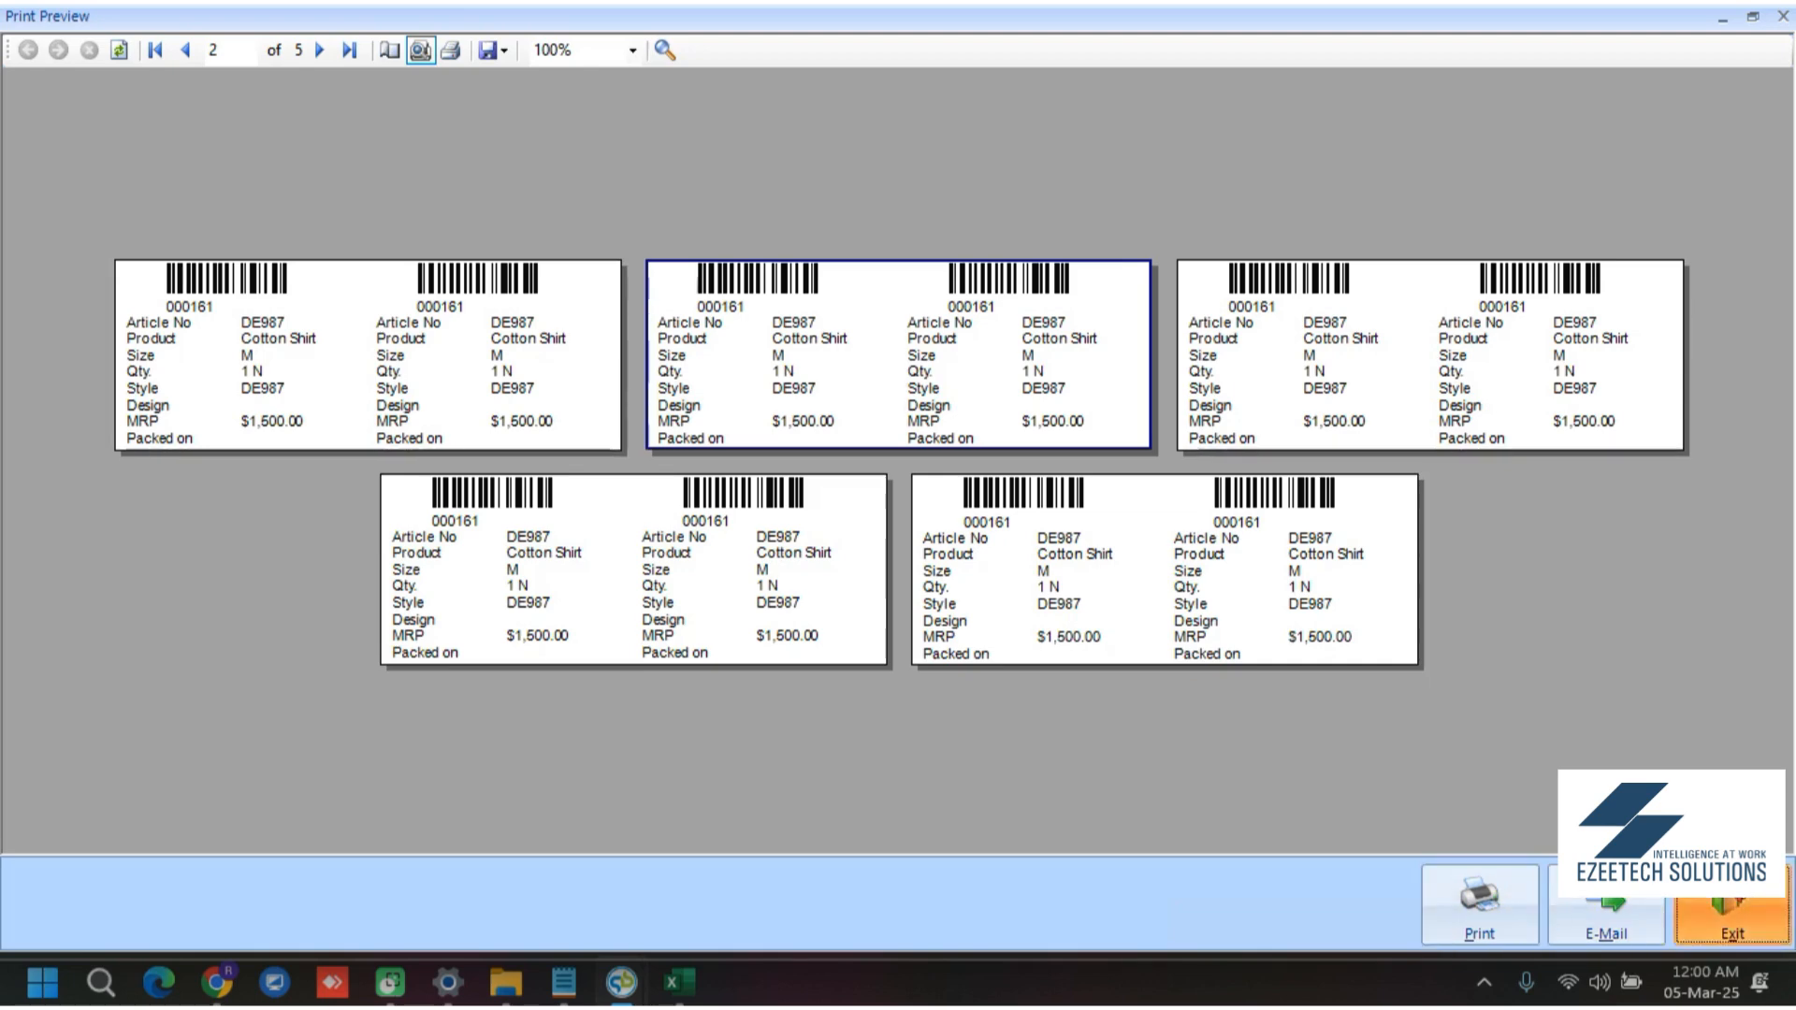
{"action": "left_click", "coordinate": [1332, 829]}
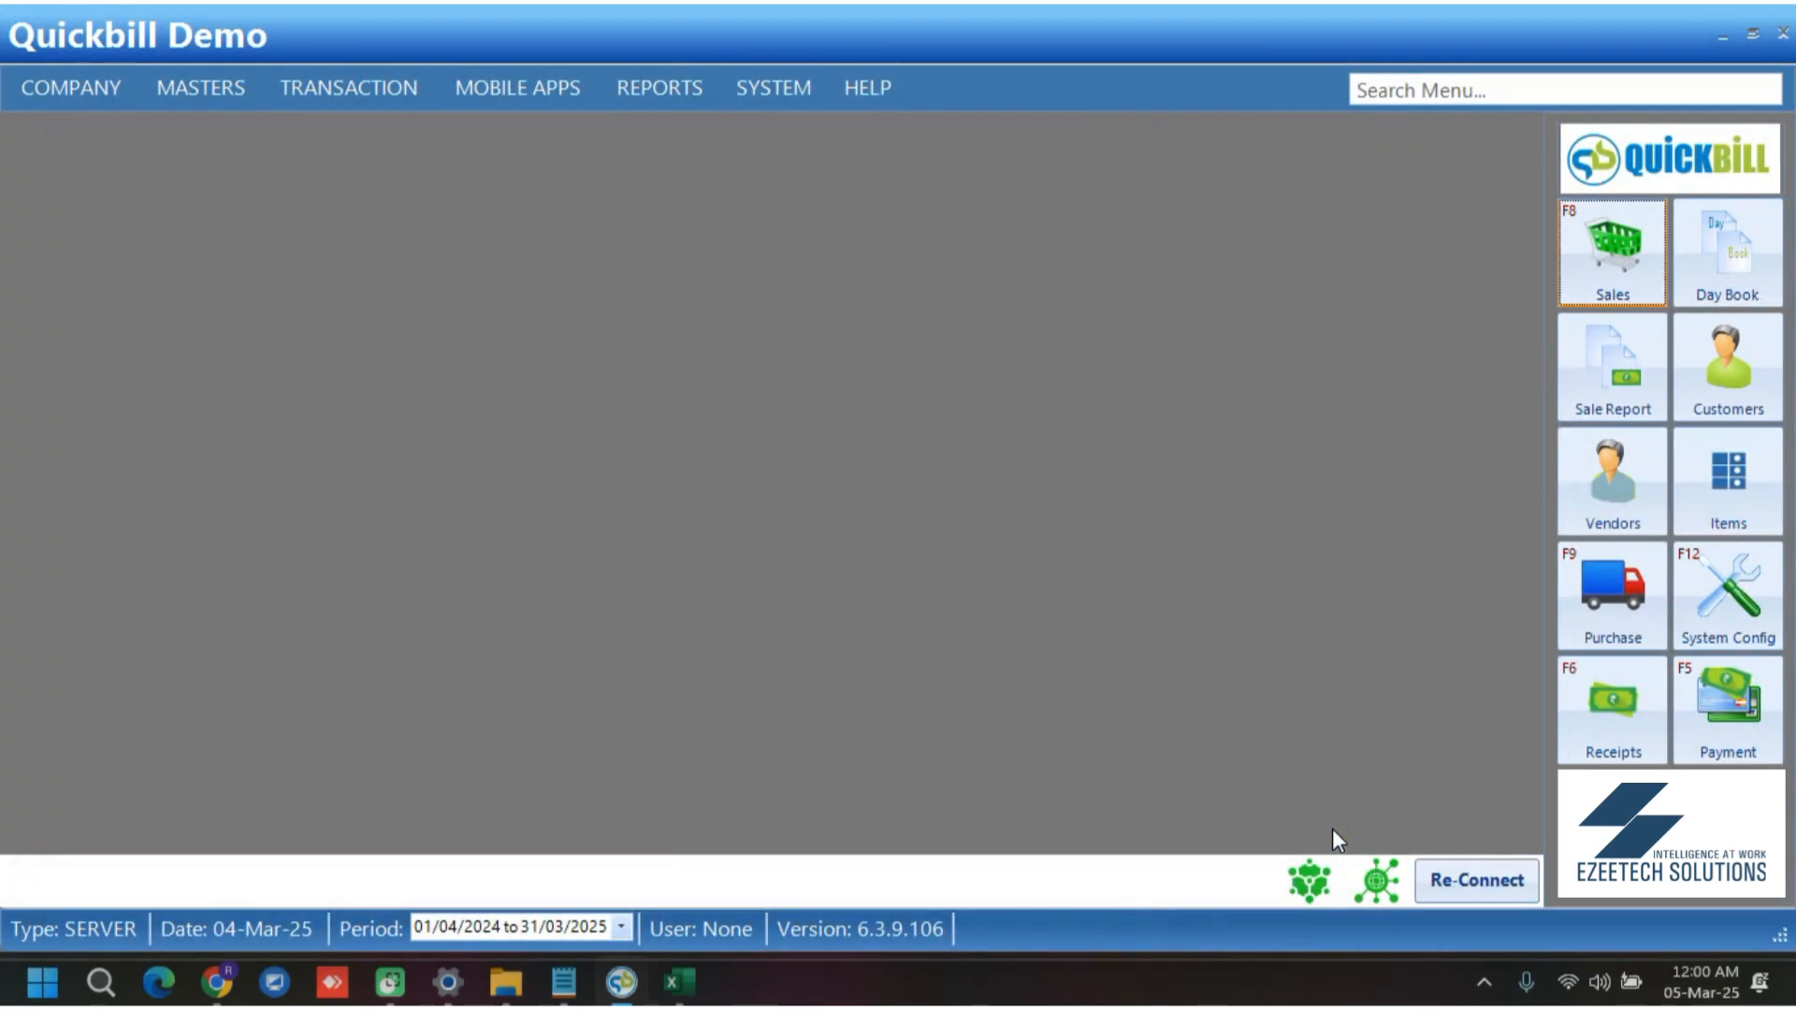
Open a new sale and review the mailing and tax details of a blank retail customer form, closing the form without saving
{"action": "left_click", "coordinate": [1611, 262]}
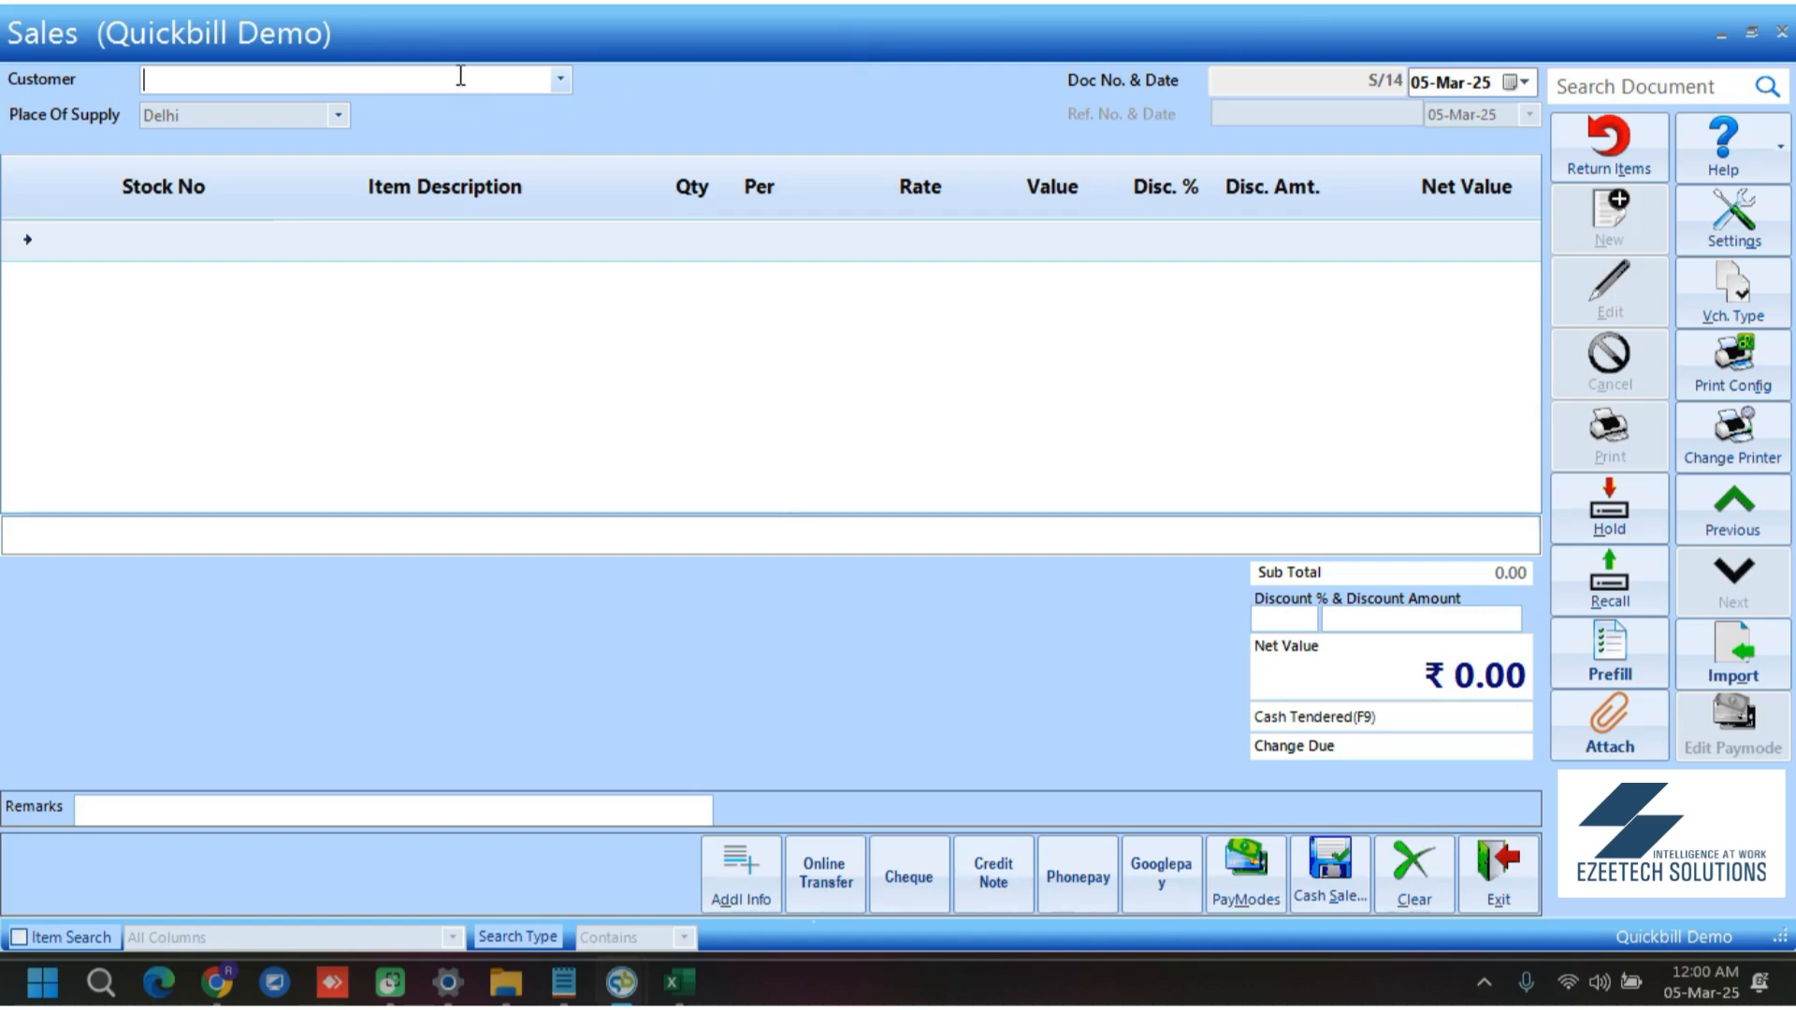
{"action": "key", "text": "Insert"}
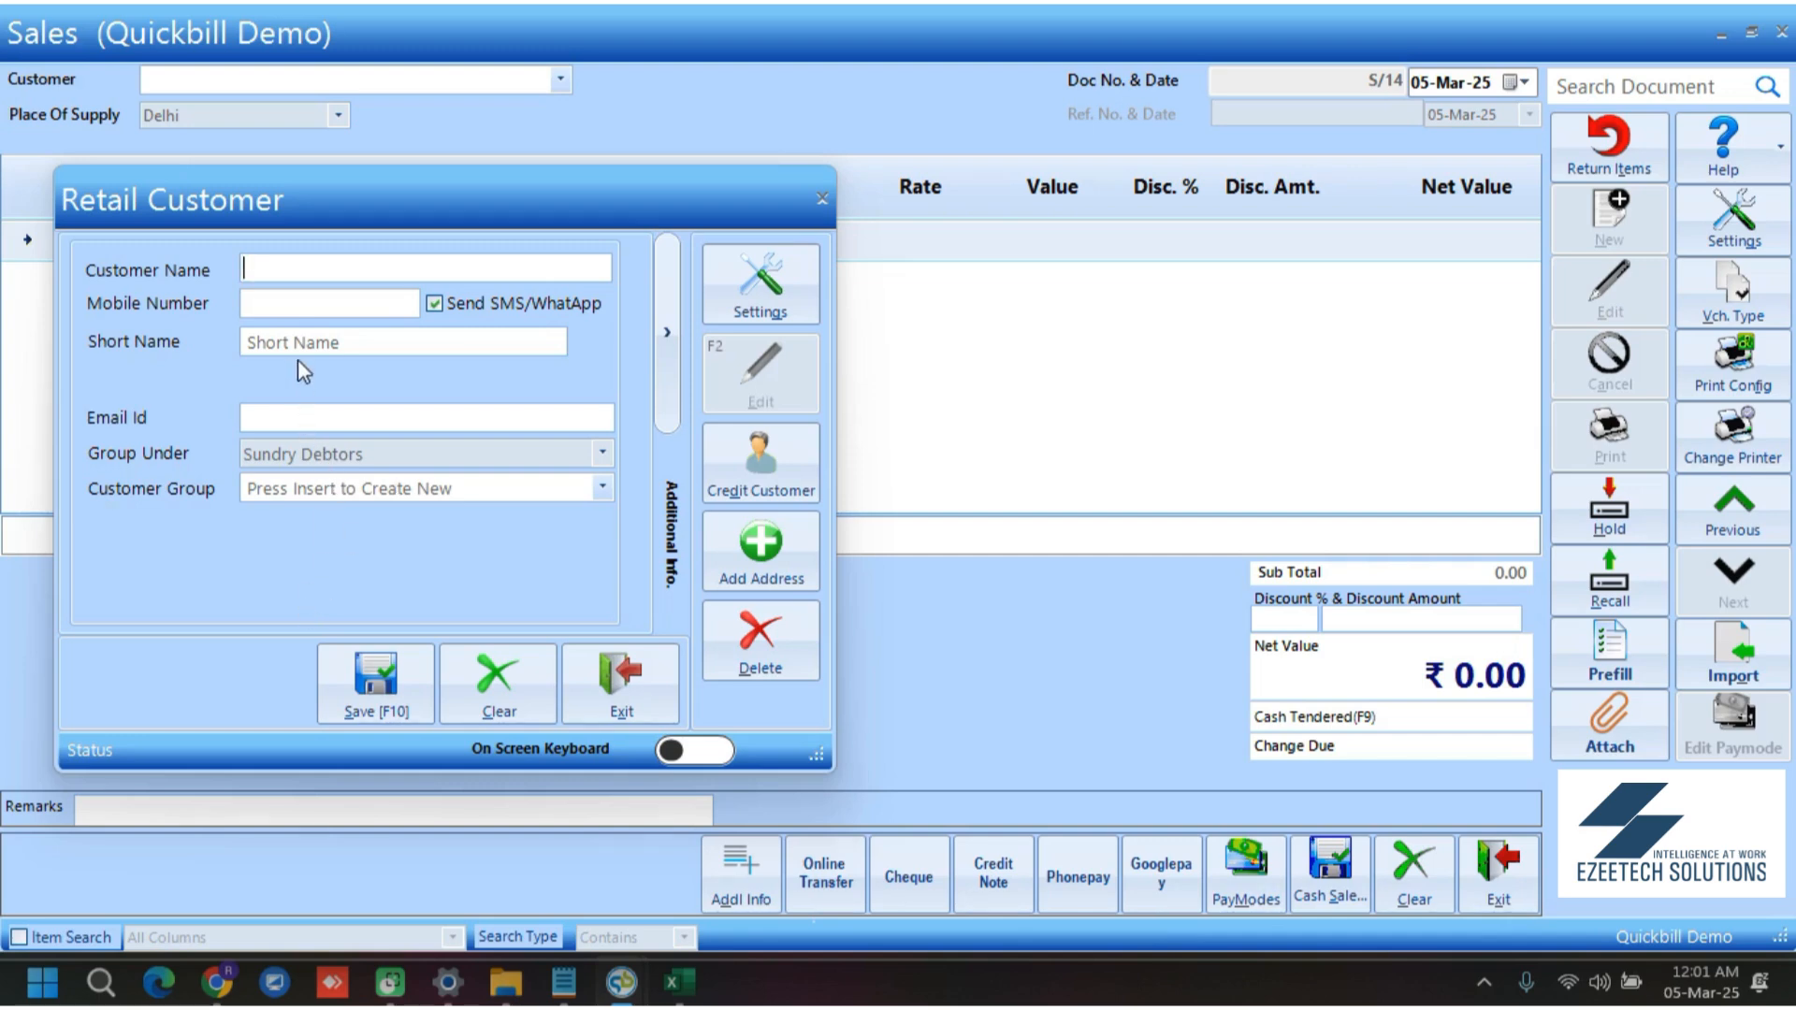
{"action": "left_click", "coordinate": [670, 359]}
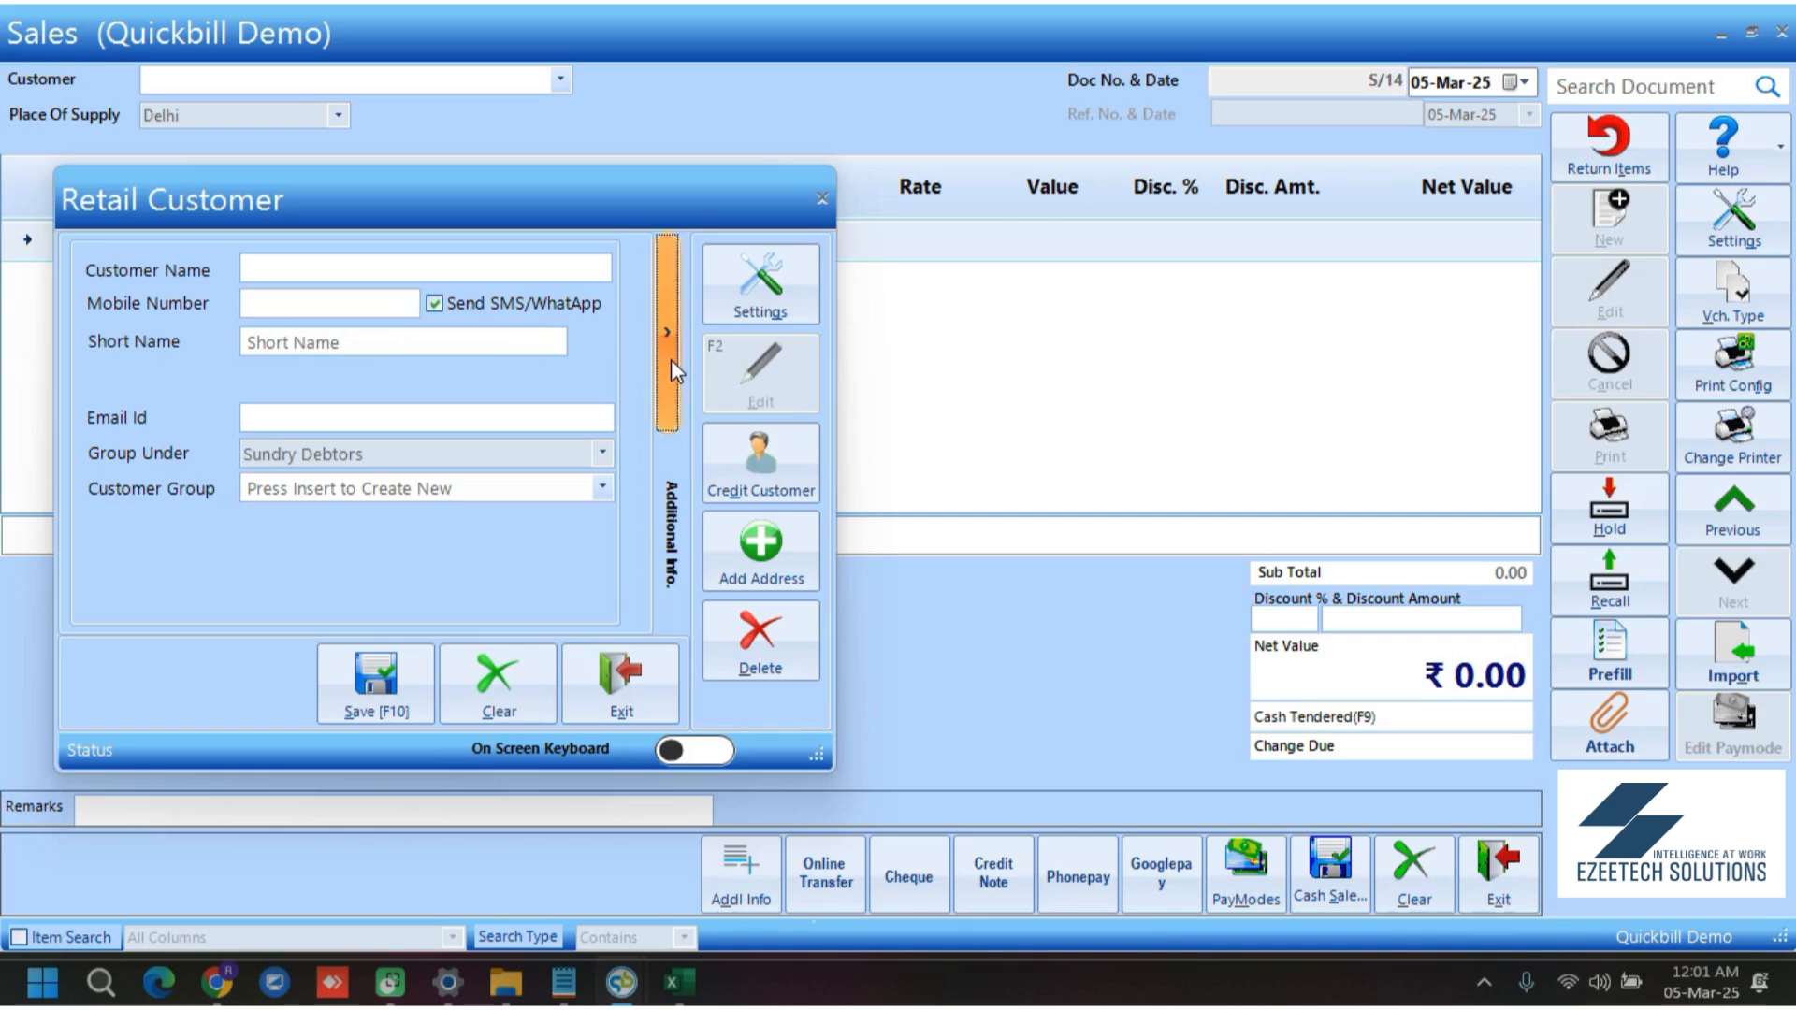
{"action": "left_click", "coordinate": [897, 268]}
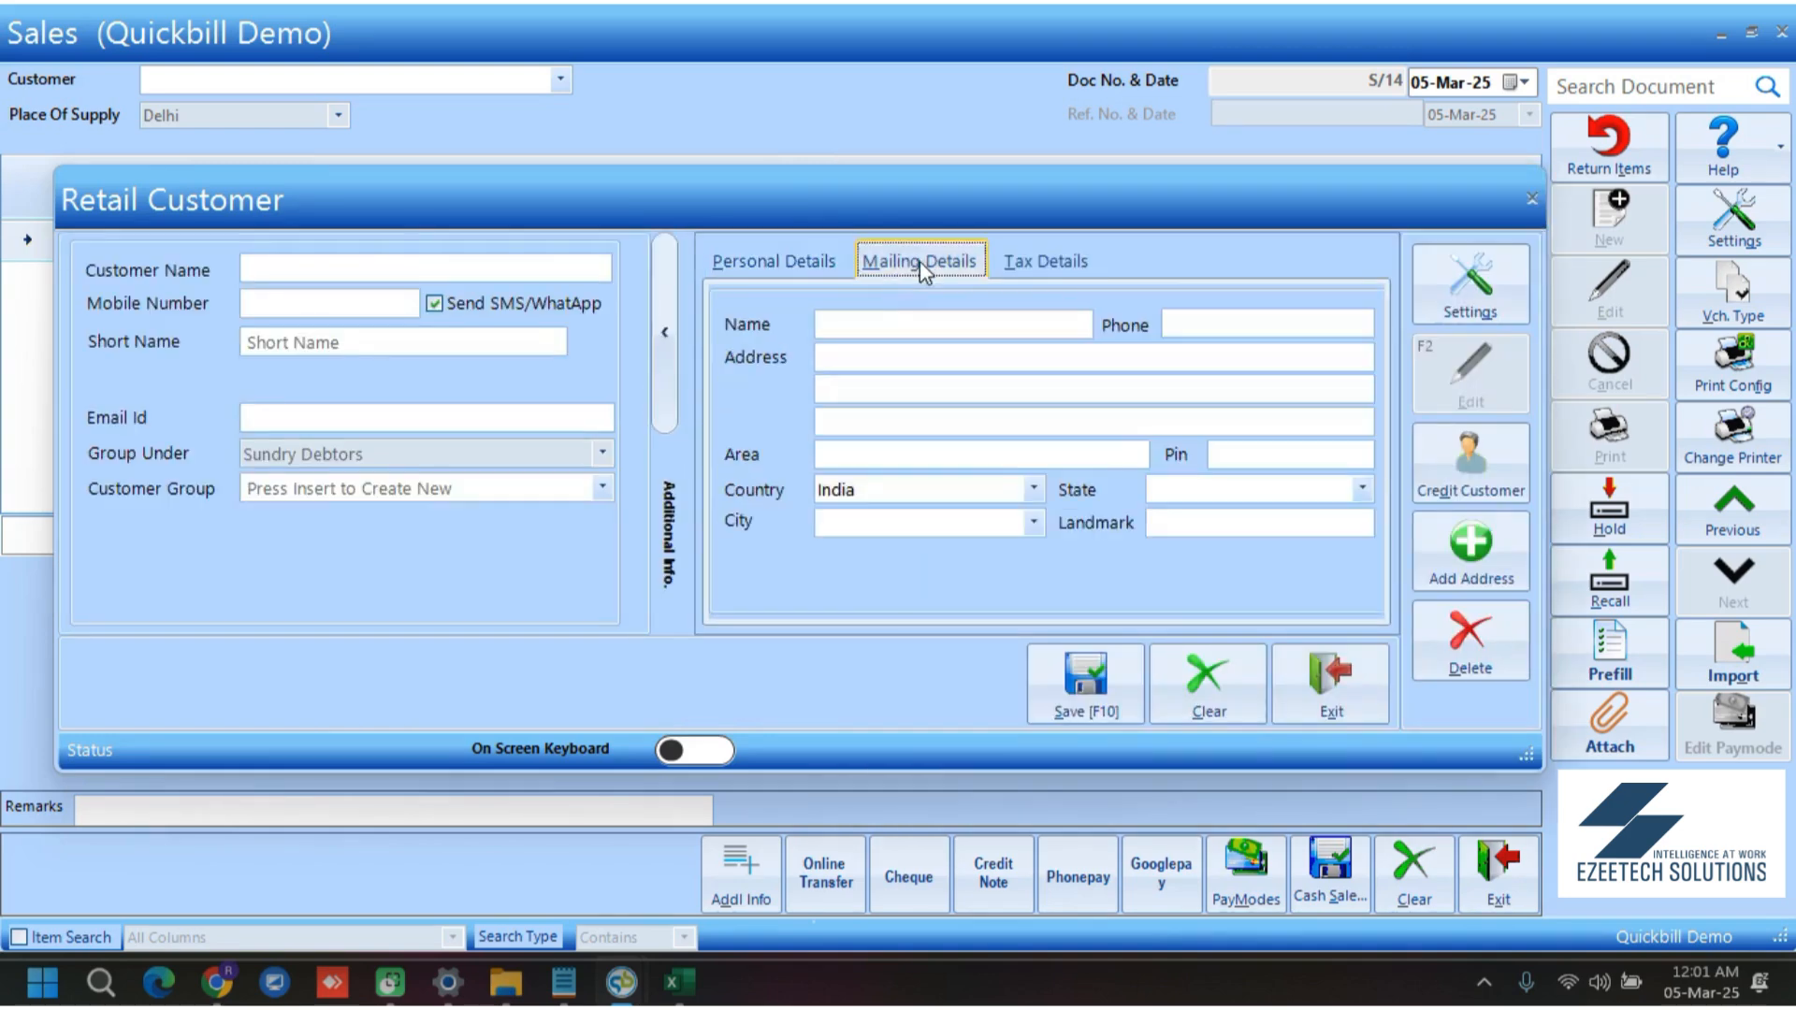
{"action": "left_click", "coordinate": [1059, 260]}
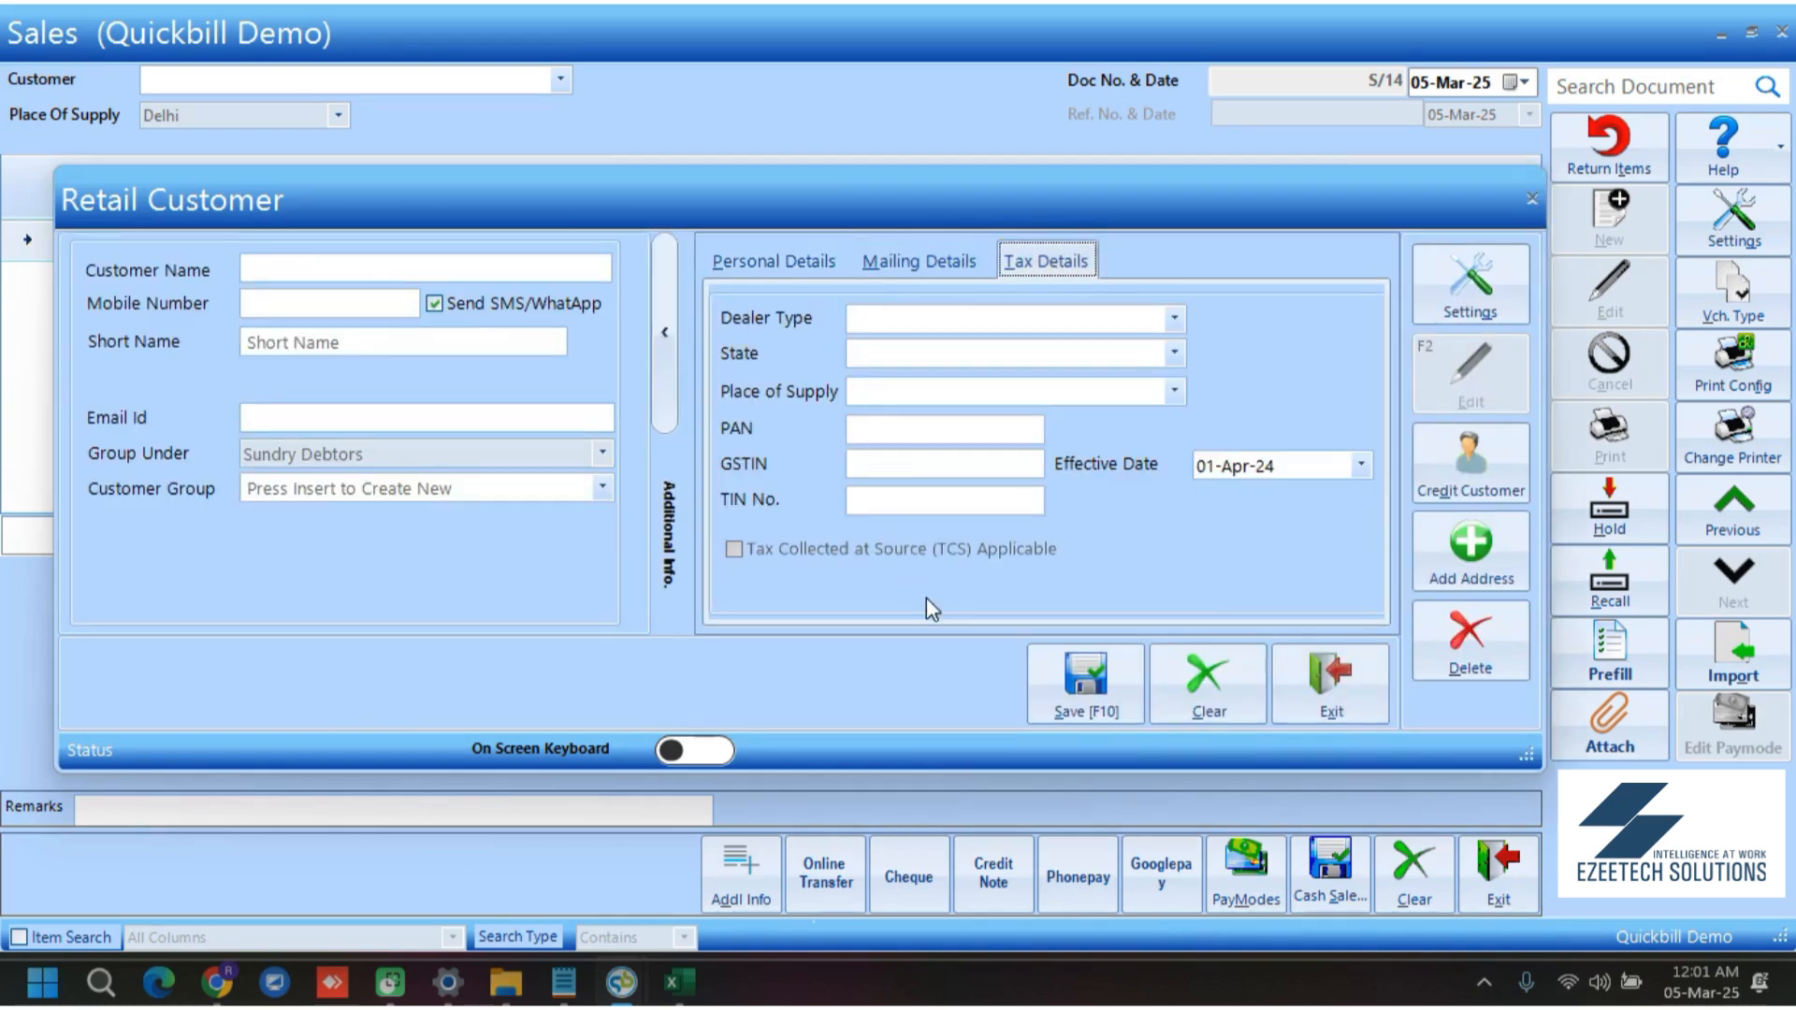
{"action": "left_click", "coordinate": [1332, 711]}
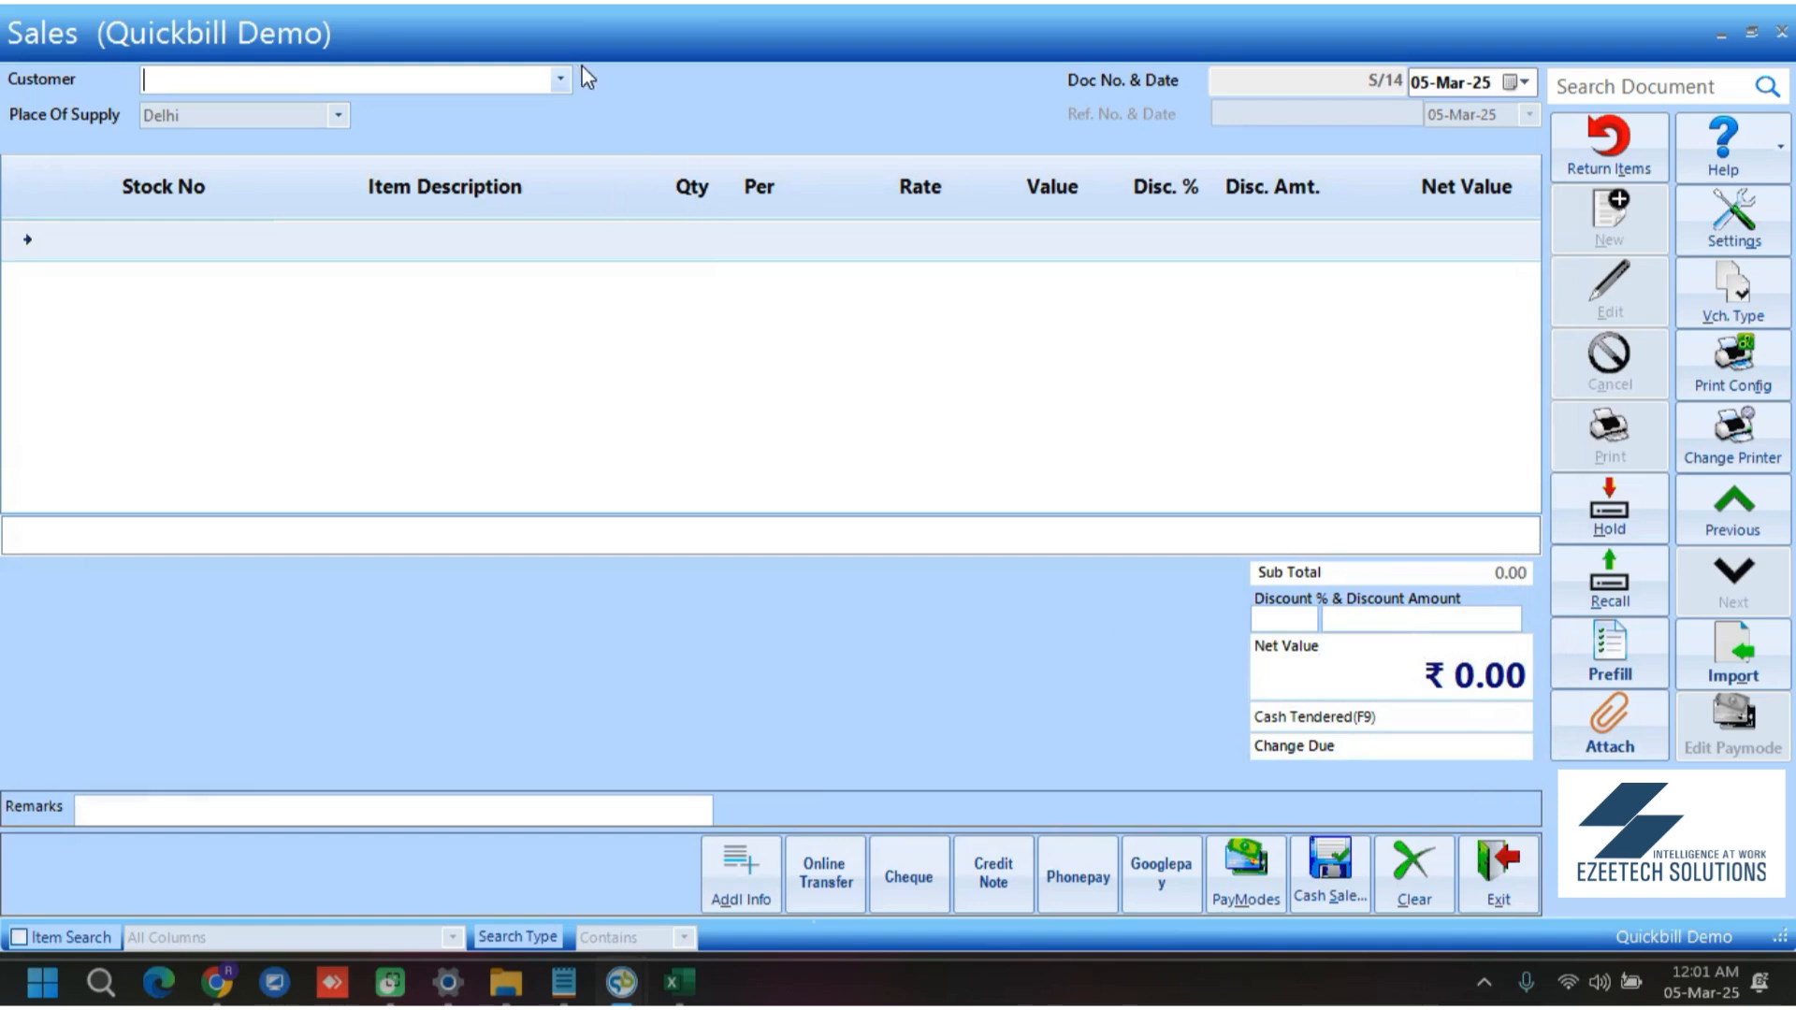
Choose the second listed retail customer for the sale and add one Cotton Shirt, stock number 000006, with its default rate and no discount
{"action": "left_click", "coordinate": [561, 79]}
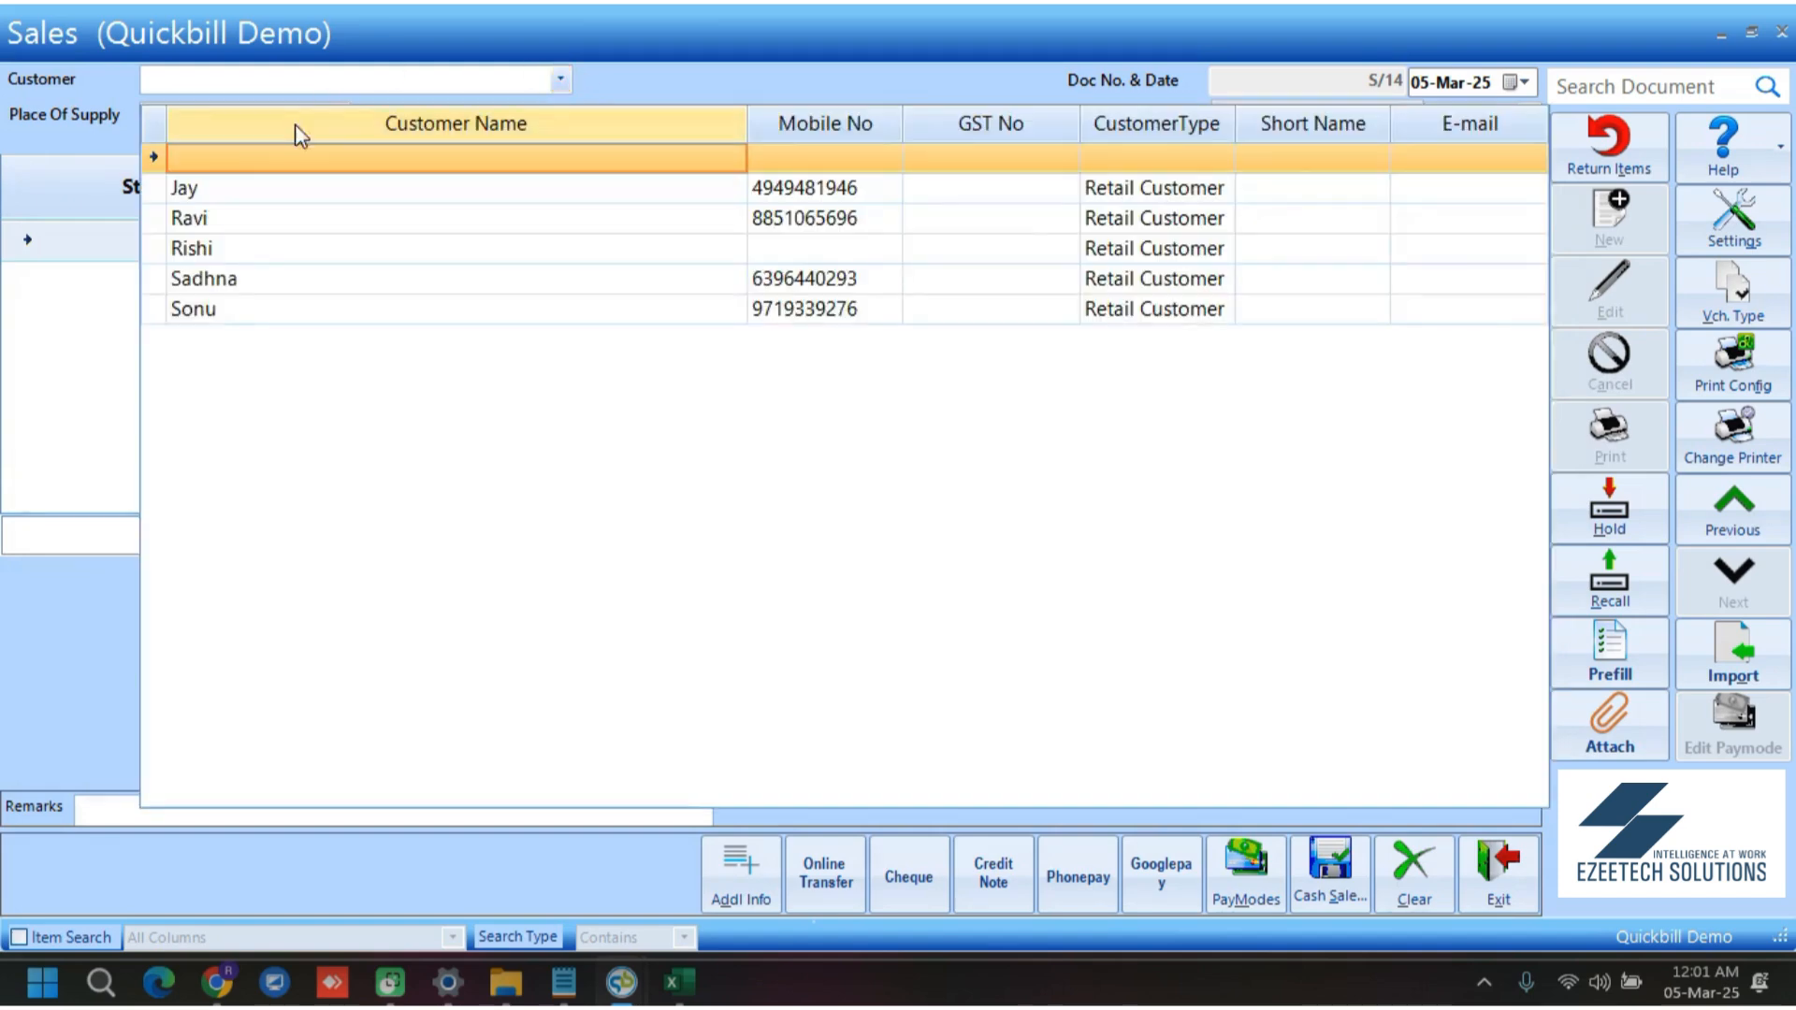
{"action": "left_click", "coordinate": [204, 230]}
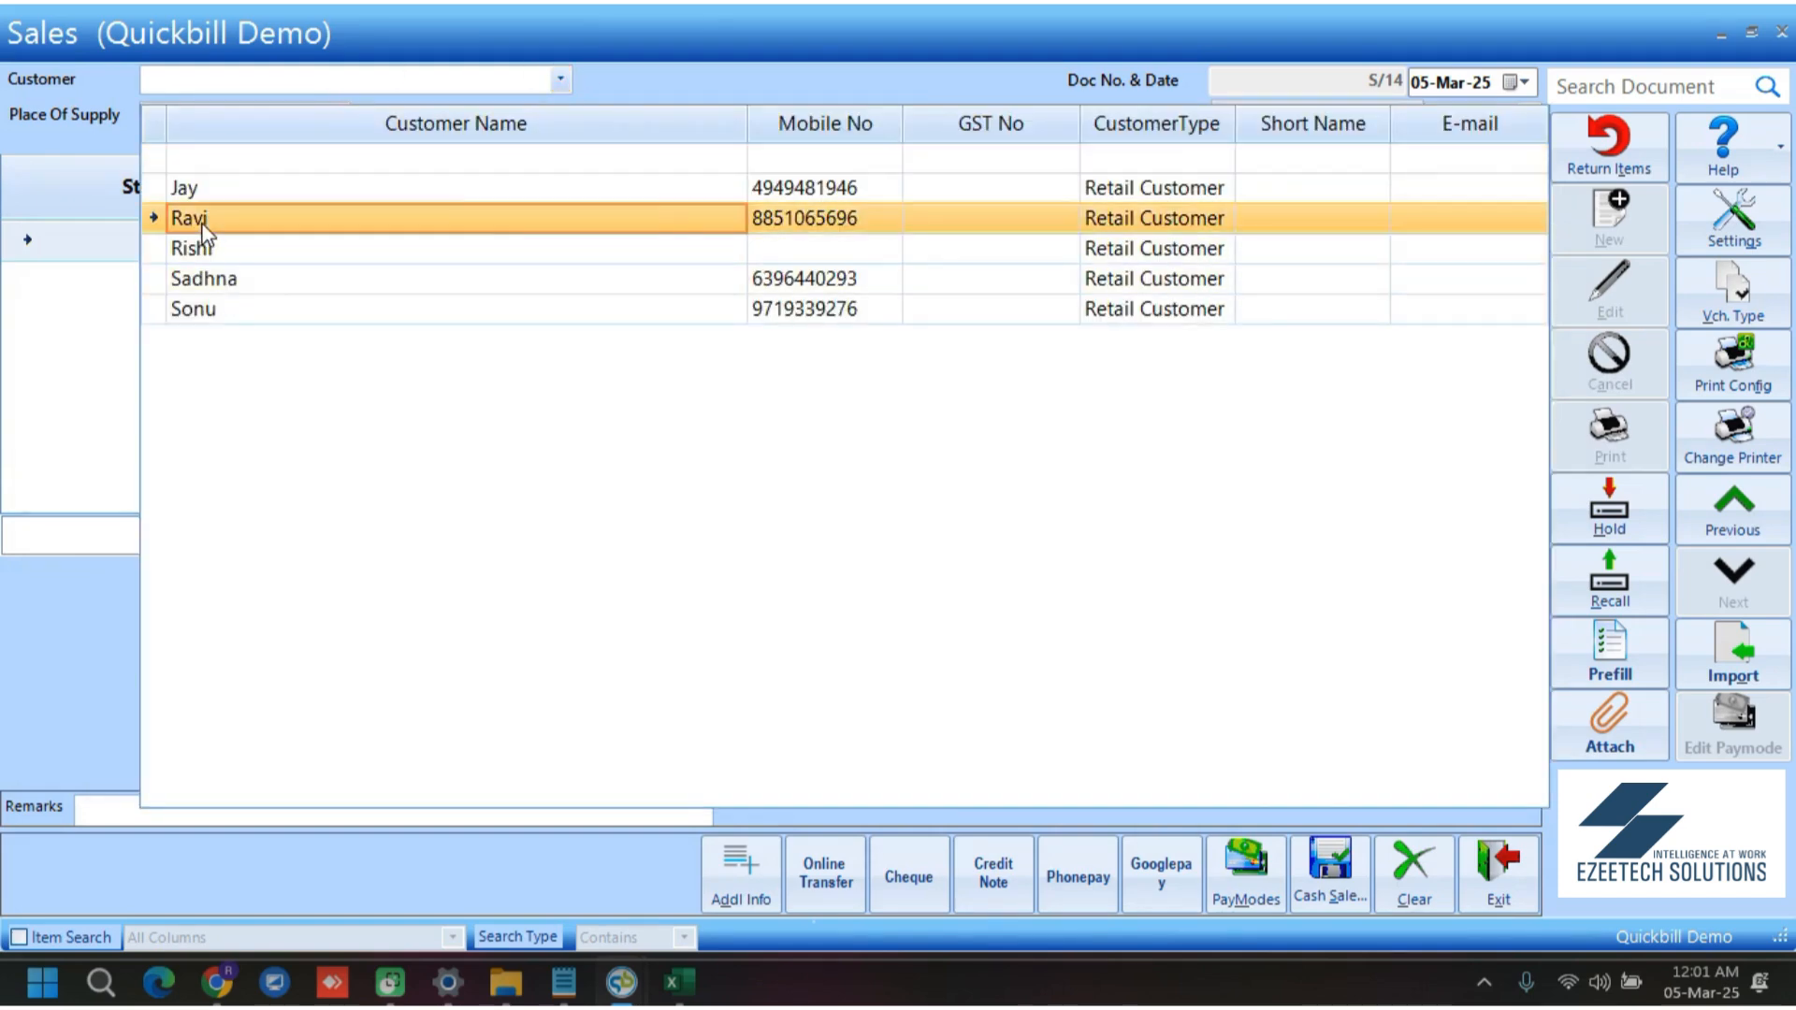
{"action": "left_click", "coordinate": [121, 249]}
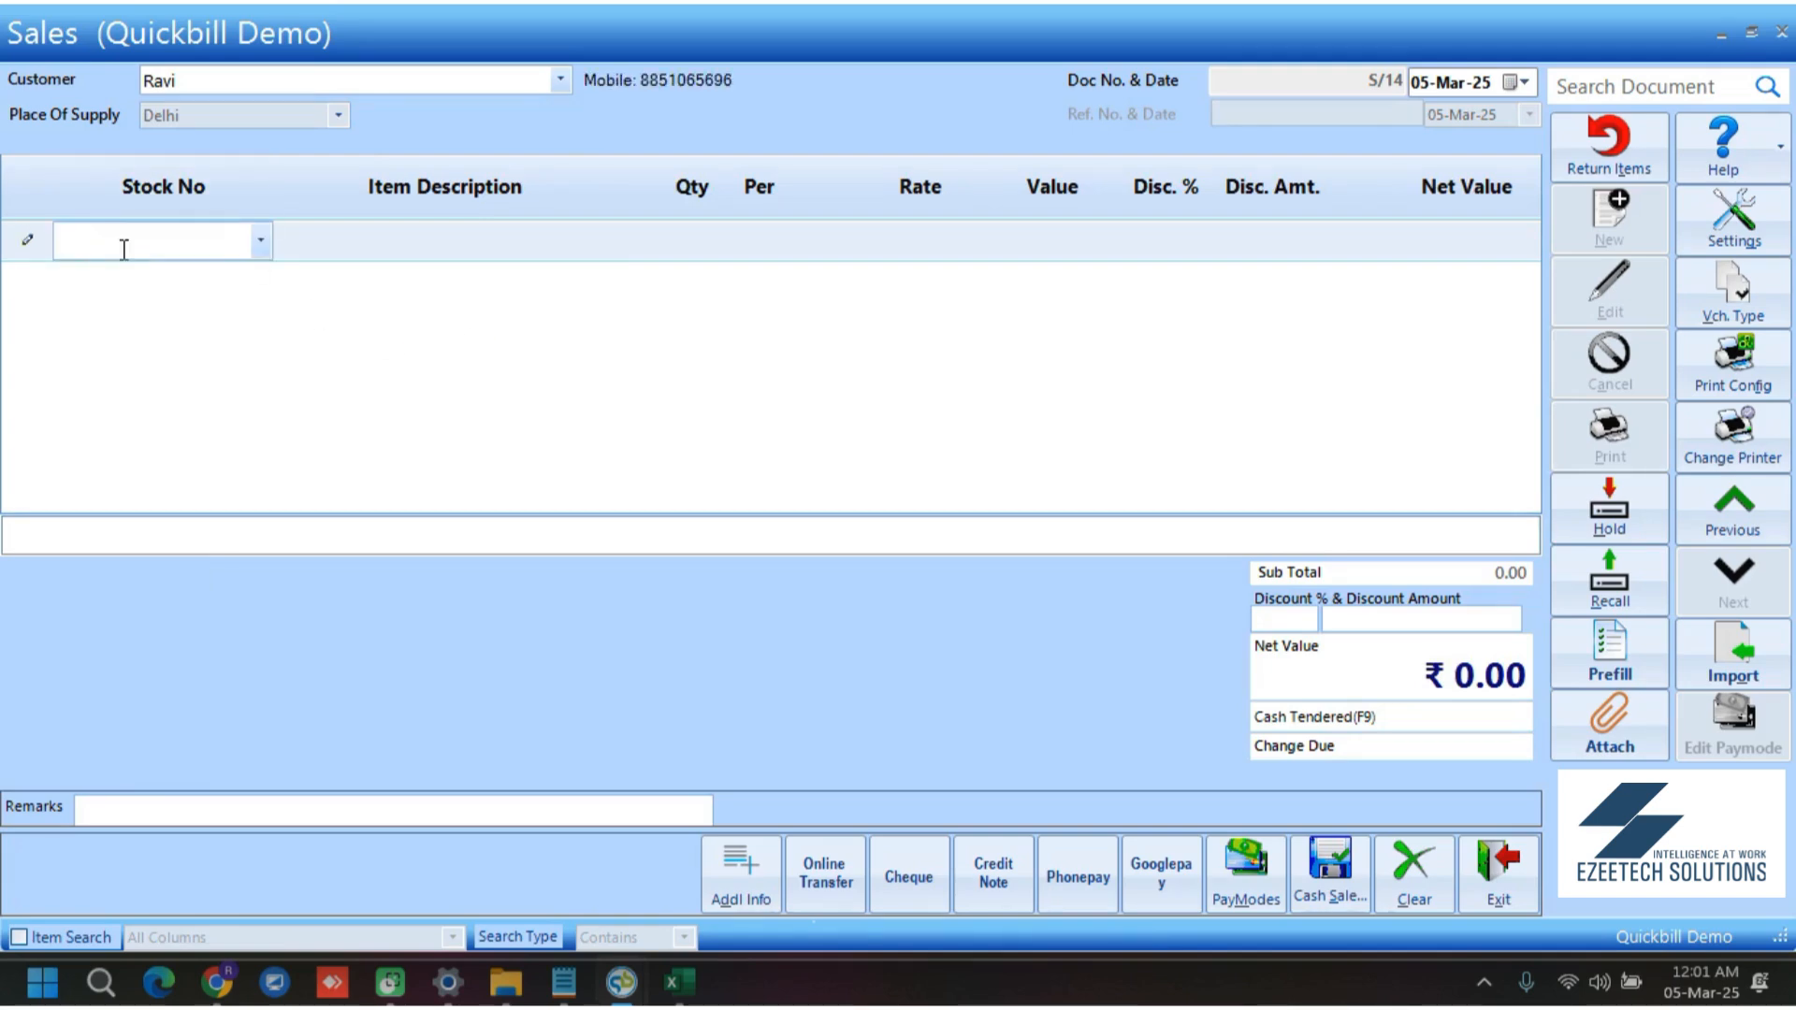
{"action": "type", "text": "shirt"}
{"action": "key", "text": "Return"}
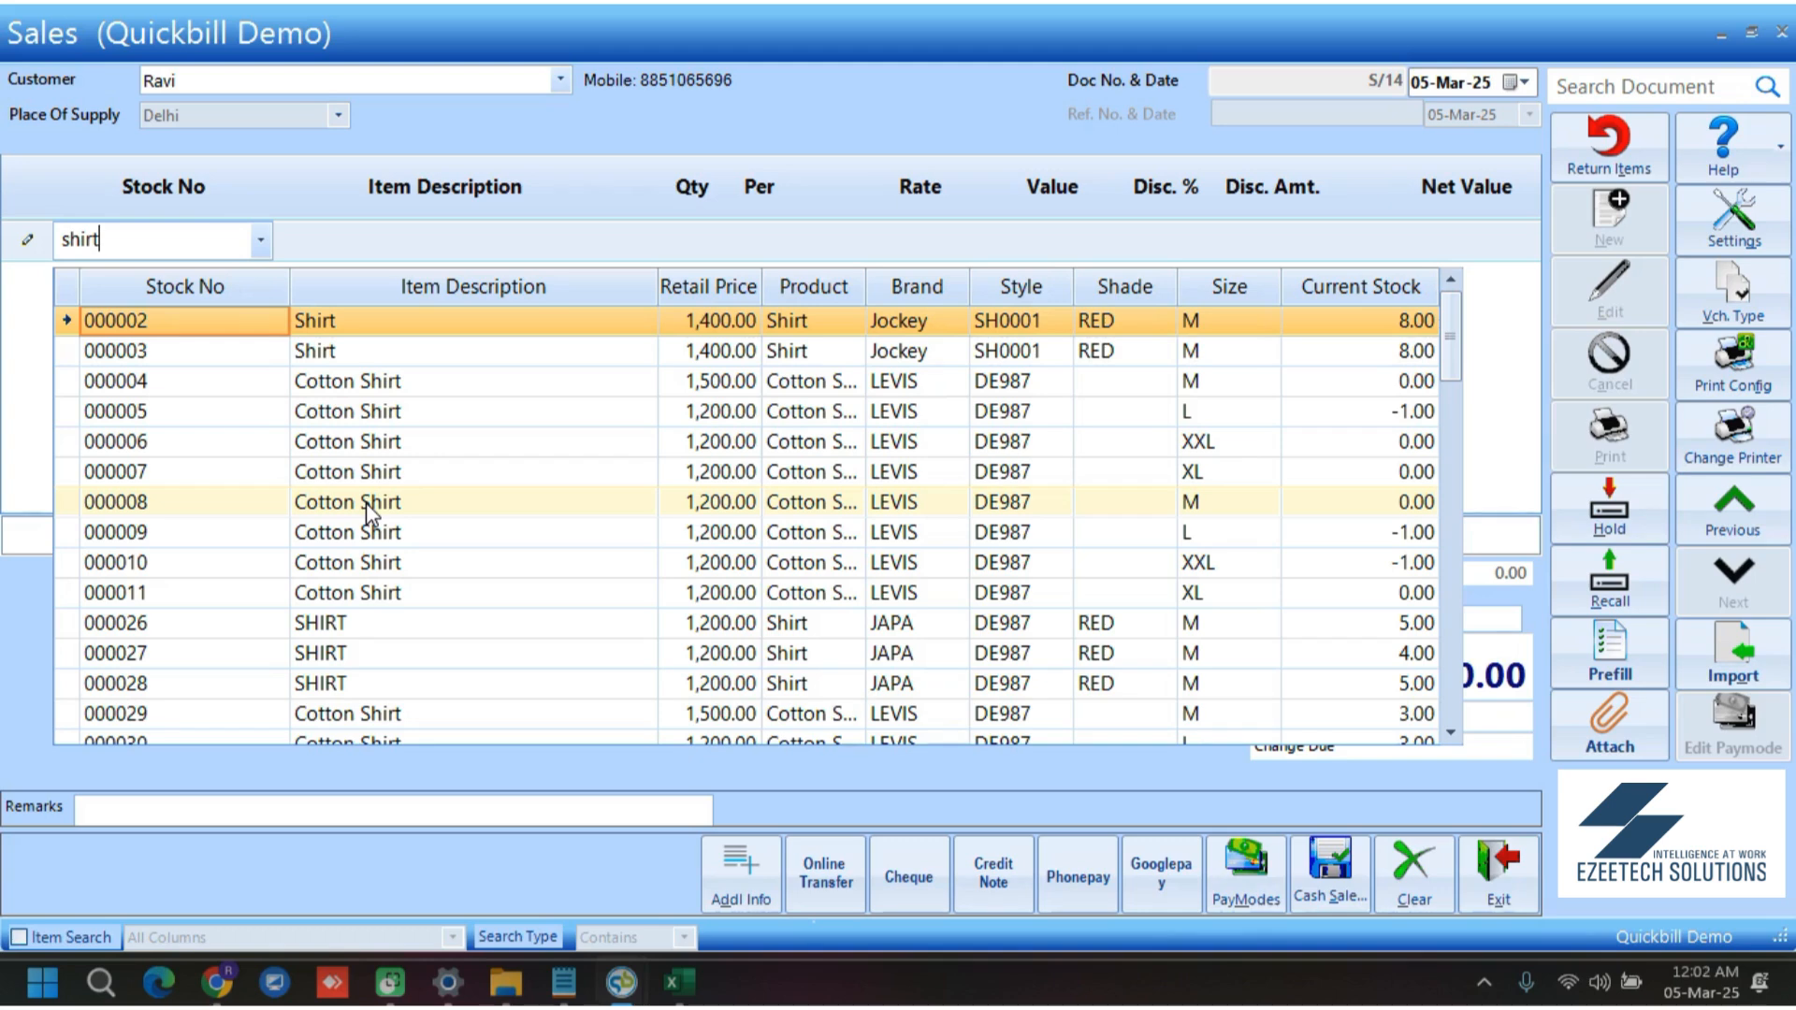
{"action": "left_click", "coordinate": [350, 447]}
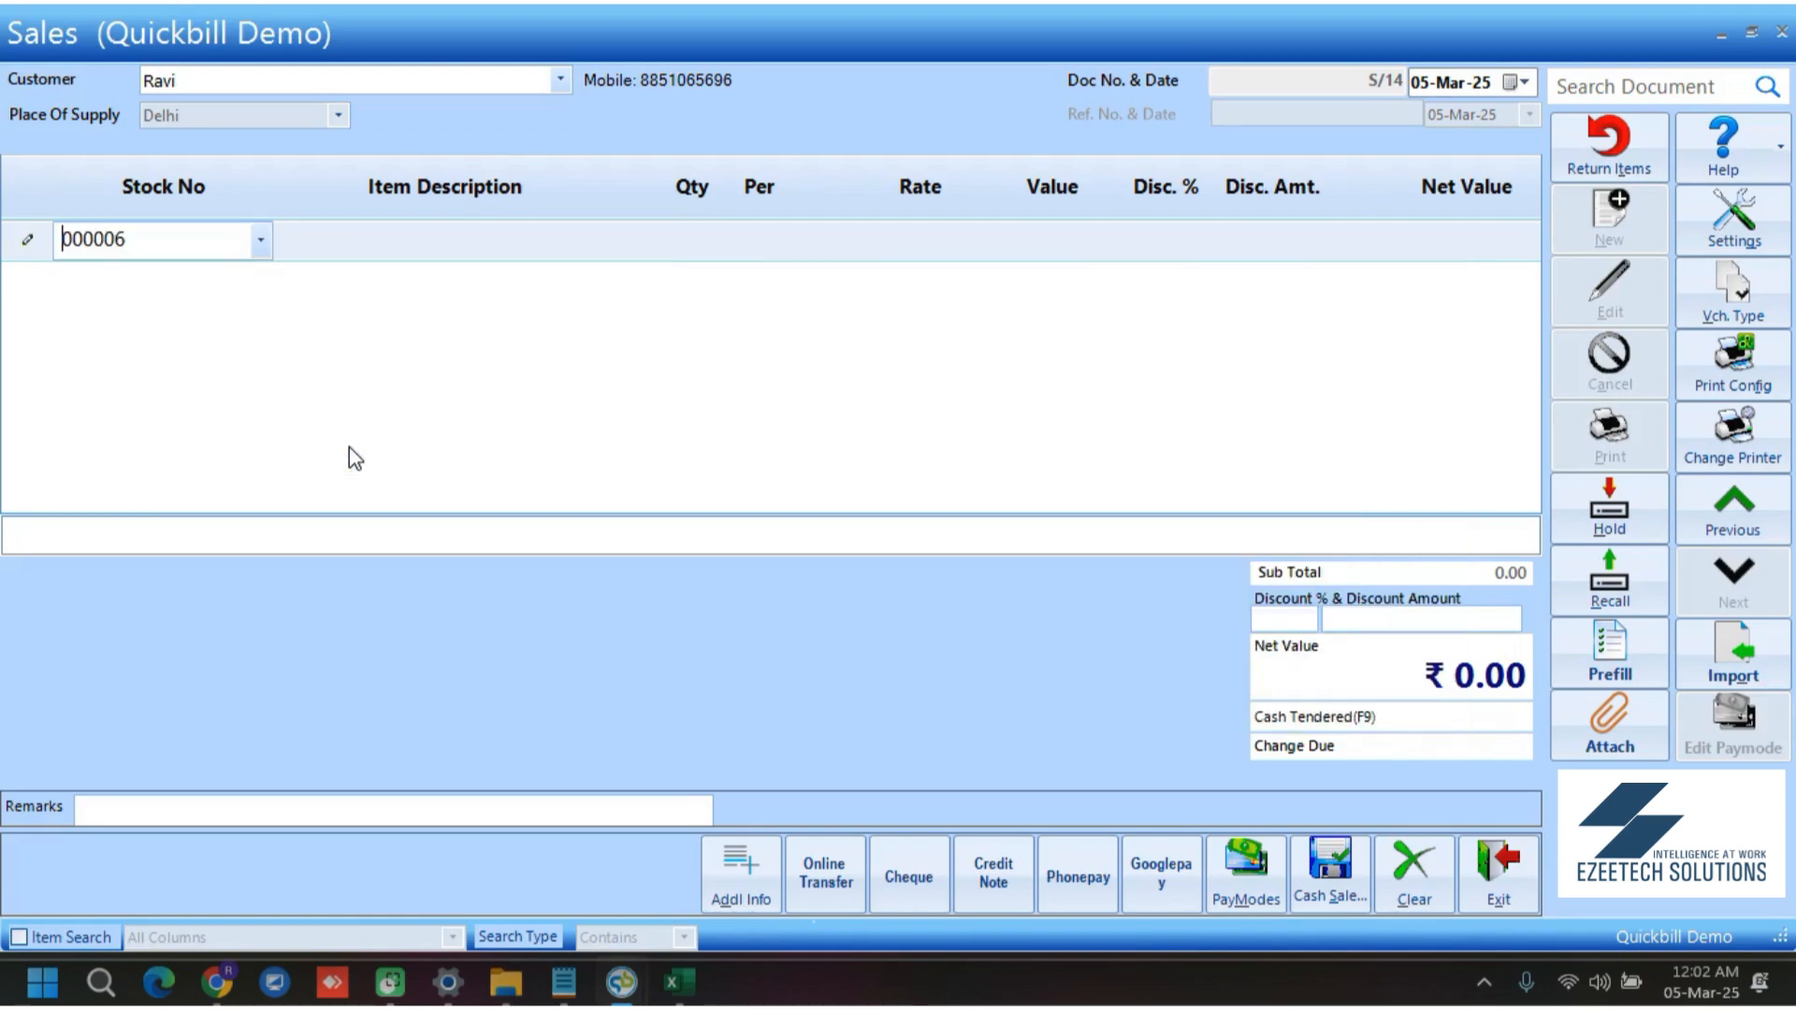
{"action": "key", "text": "Return"}
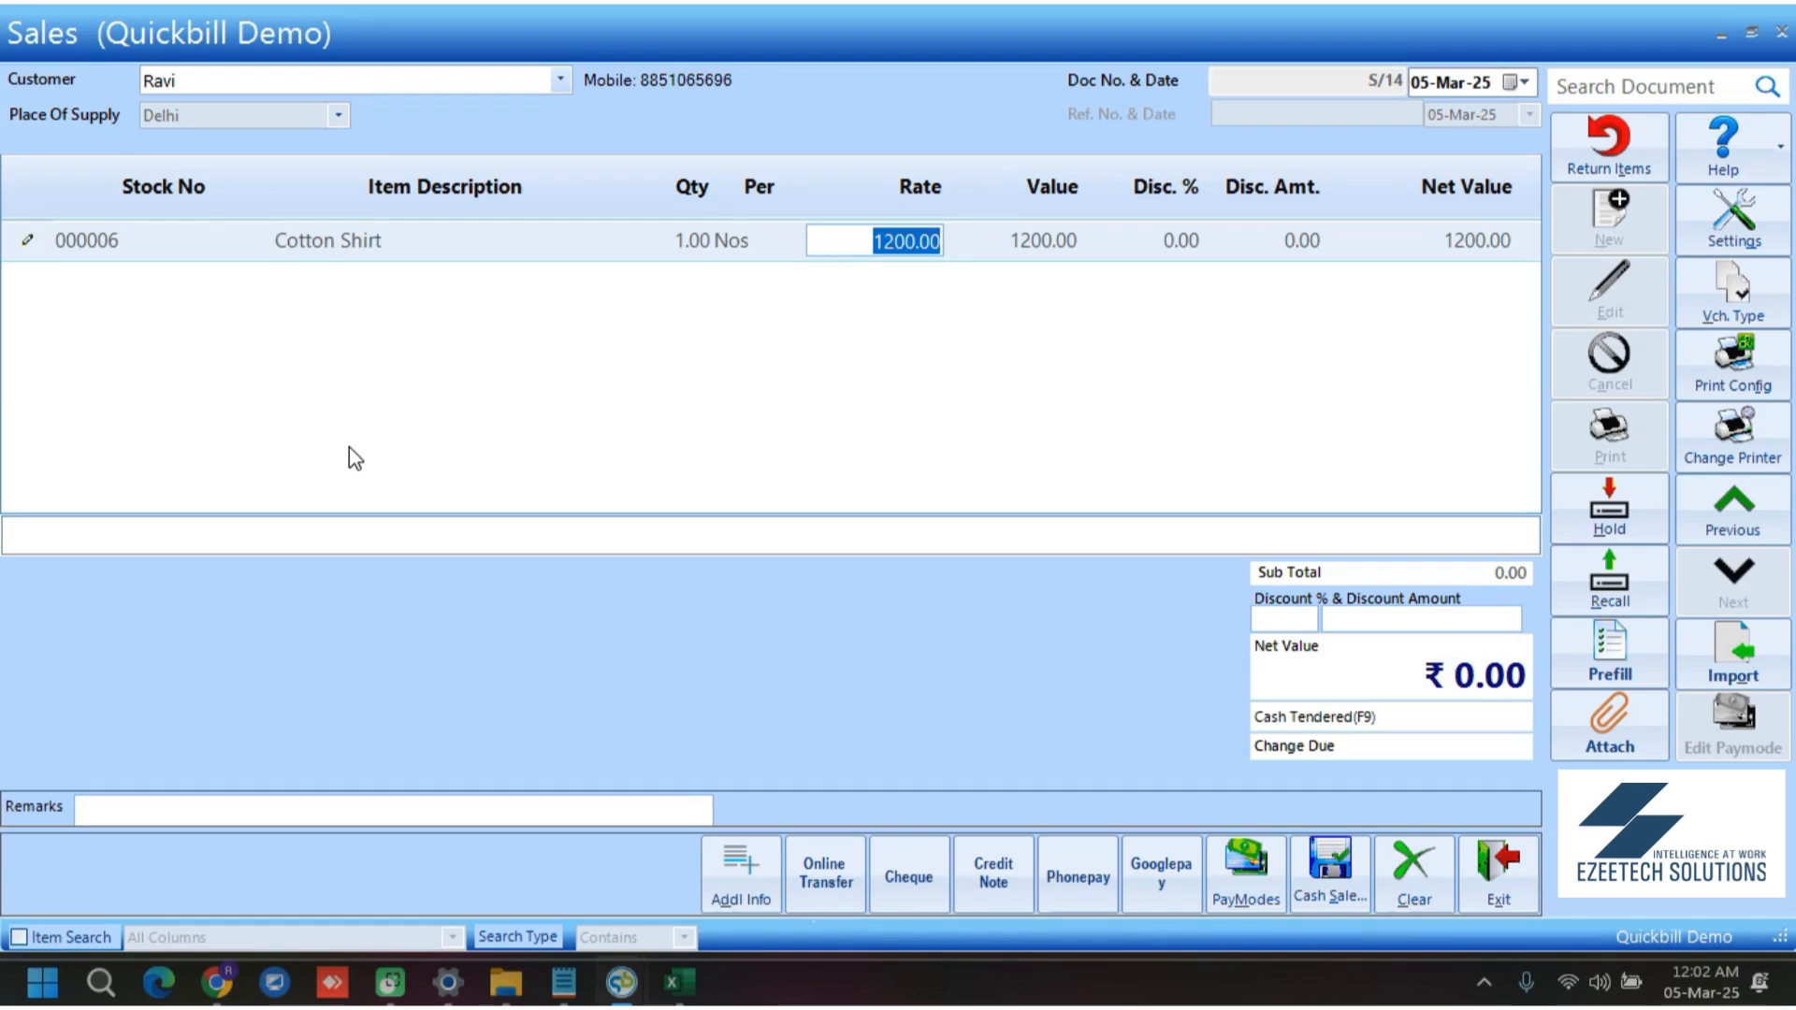
{"action": "key", "text": "Return"}
{"action": "key", "text": "Return"}
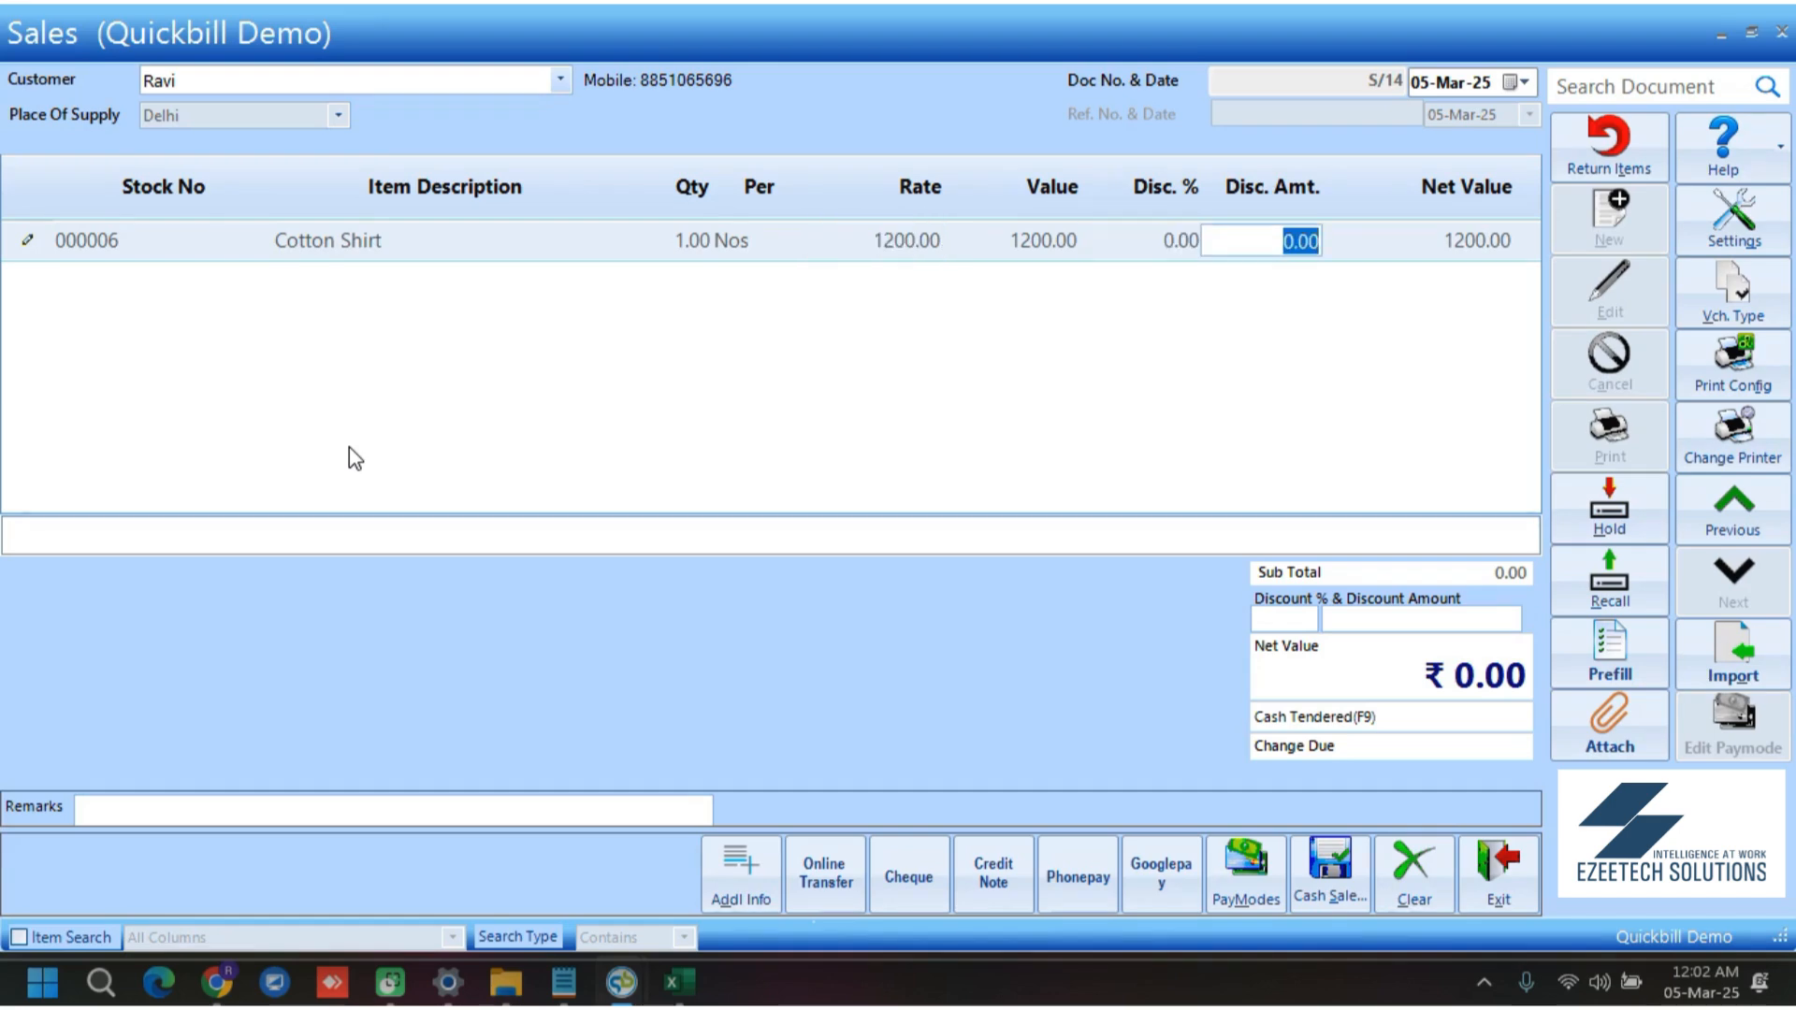
{"action": "key", "text": "Return"}
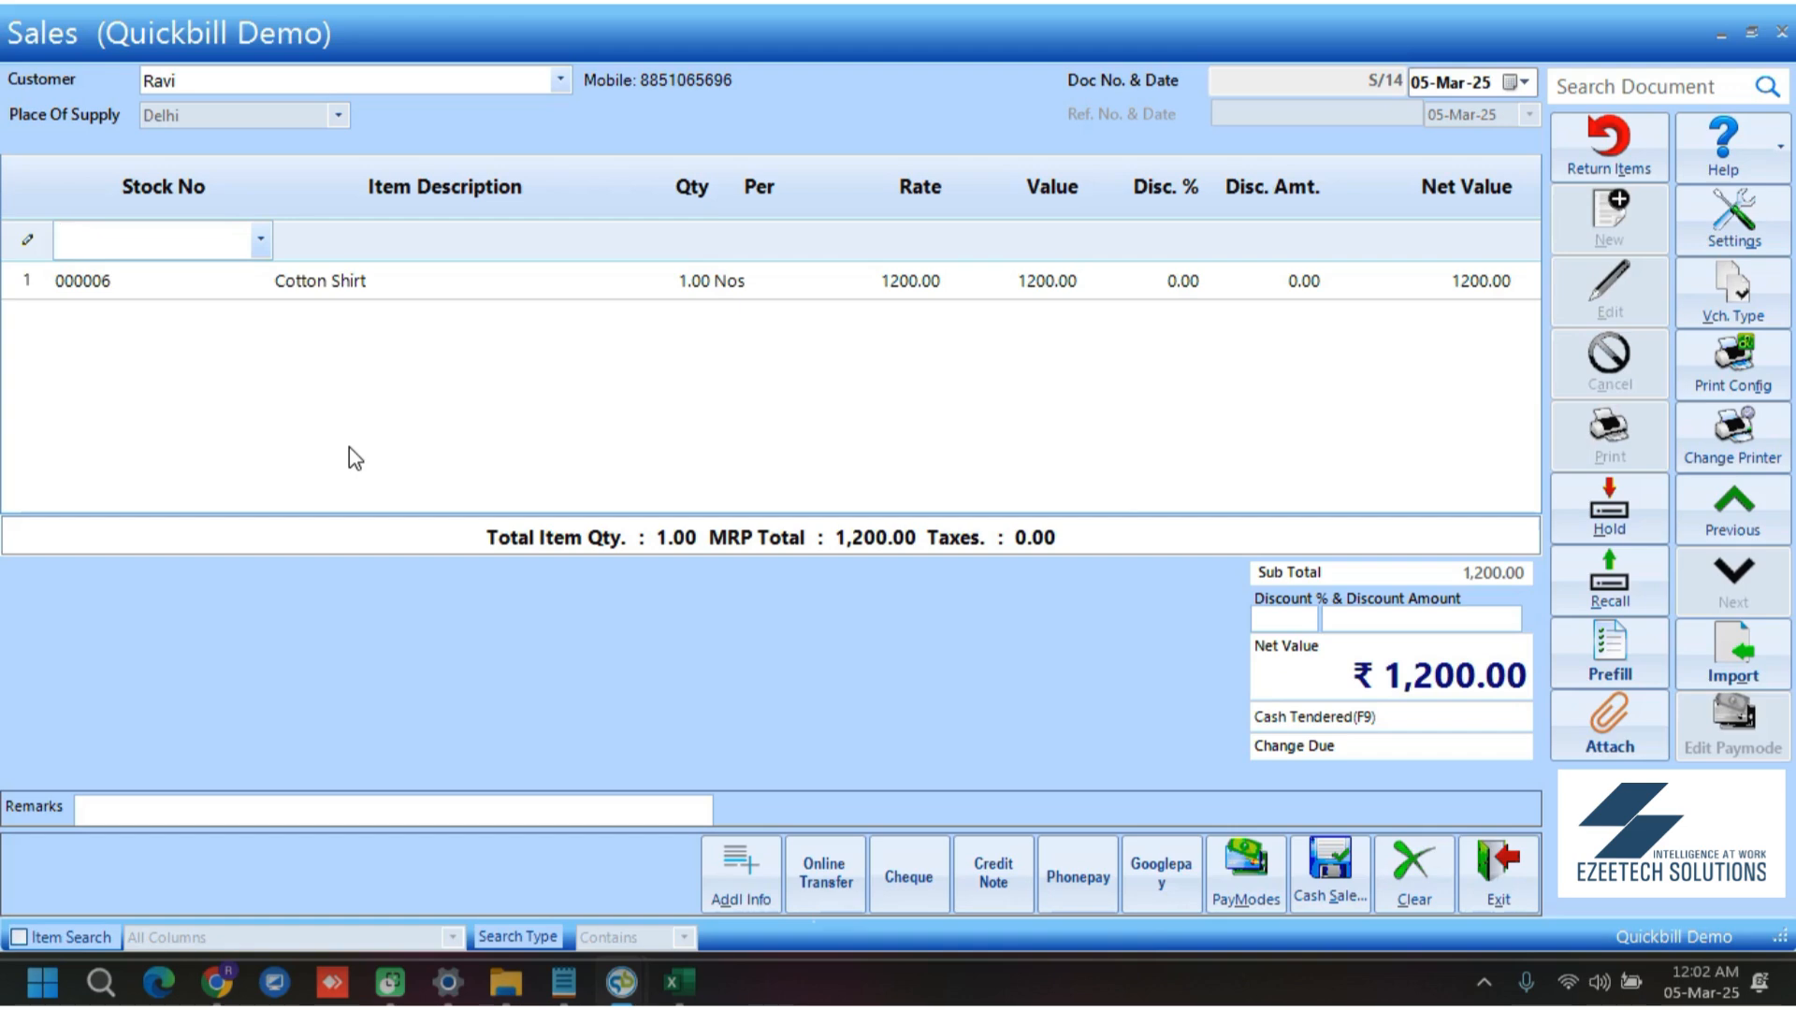
Record the full ₹1,200.00 payment for the Cotton Shirt sale as cash and save the sale
{"action": "left_click", "coordinate": [1244, 872]}
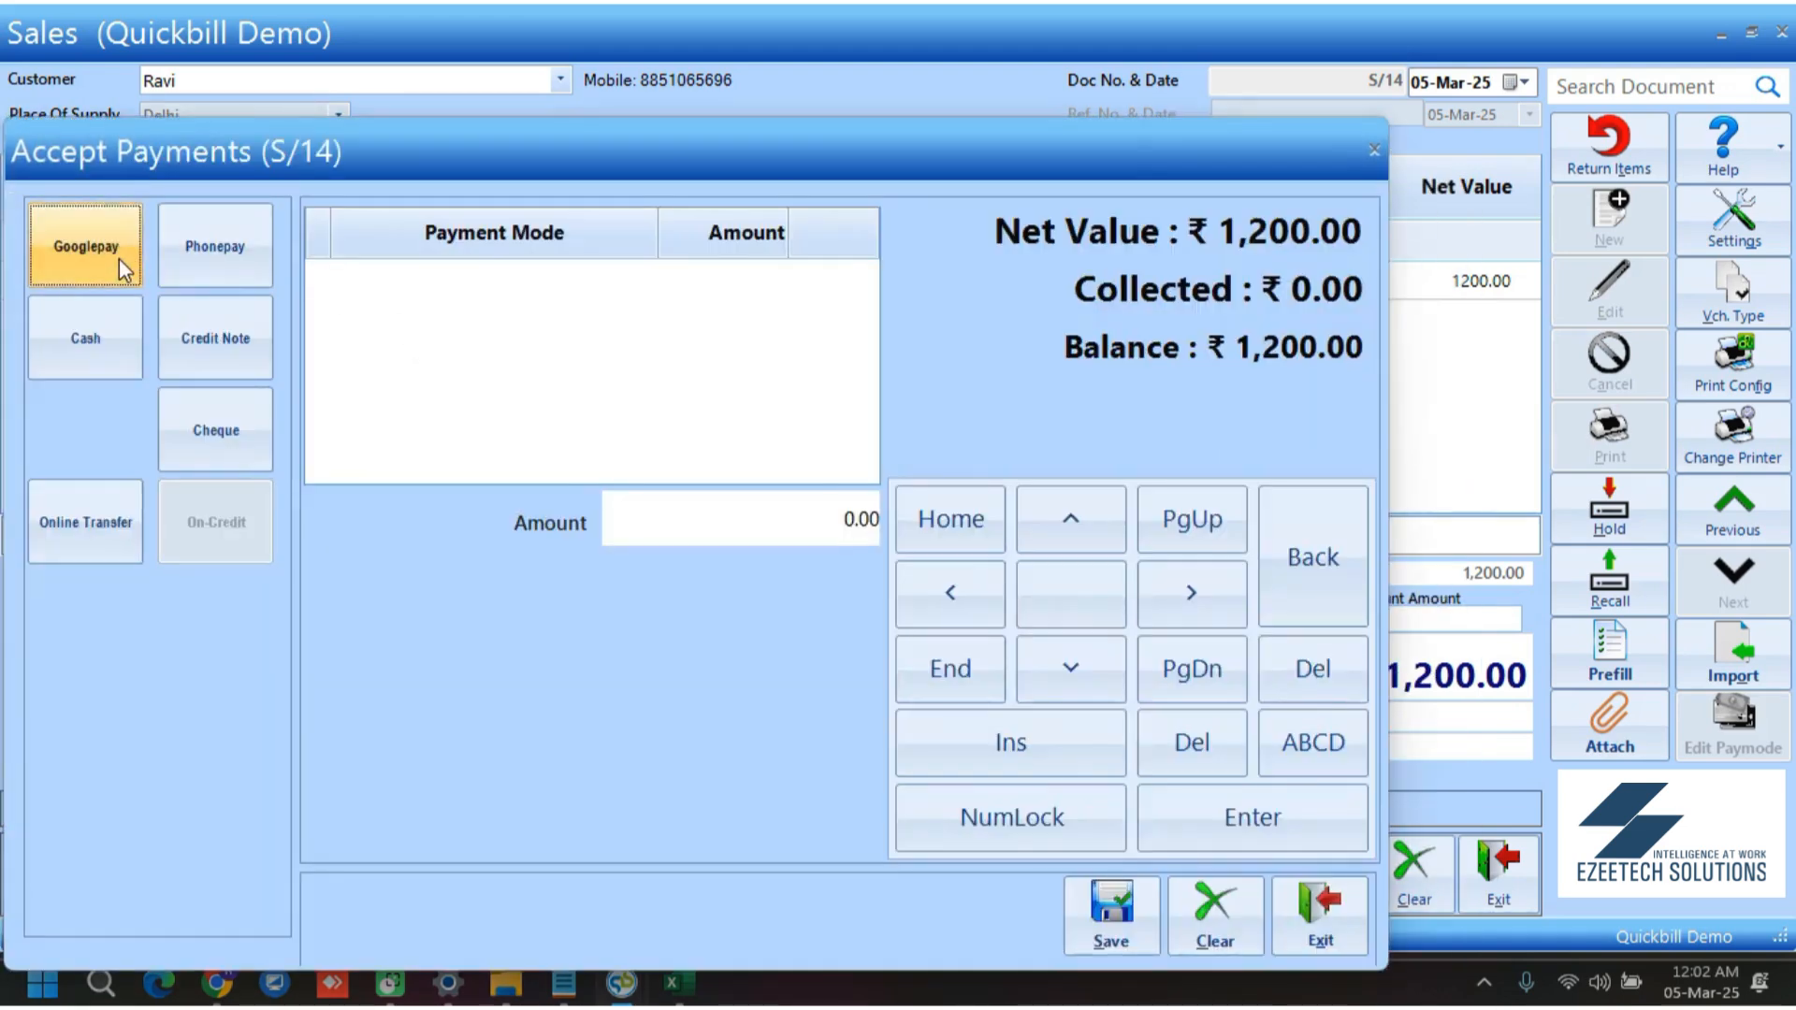
{"action": "left_click", "coordinate": [82, 354]}
{"action": "key", "text": "Return"}
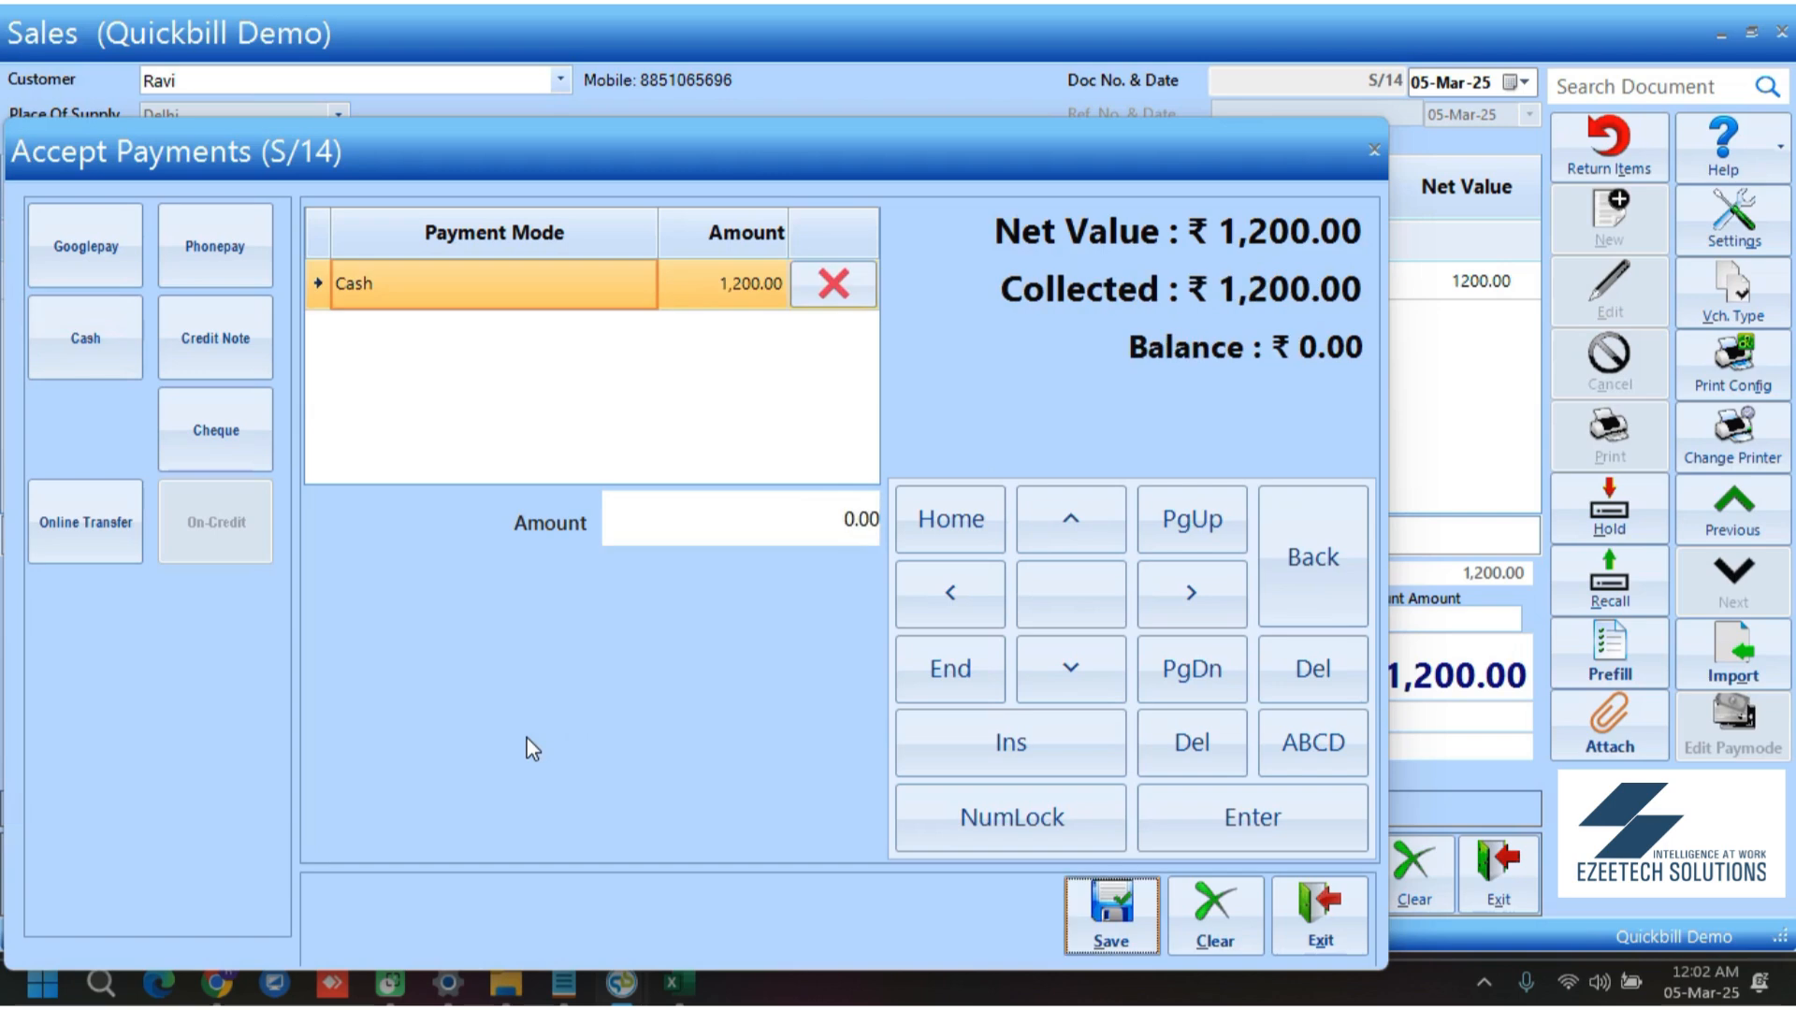
{"action": "left_click", "coordinate": [1111, 921]}
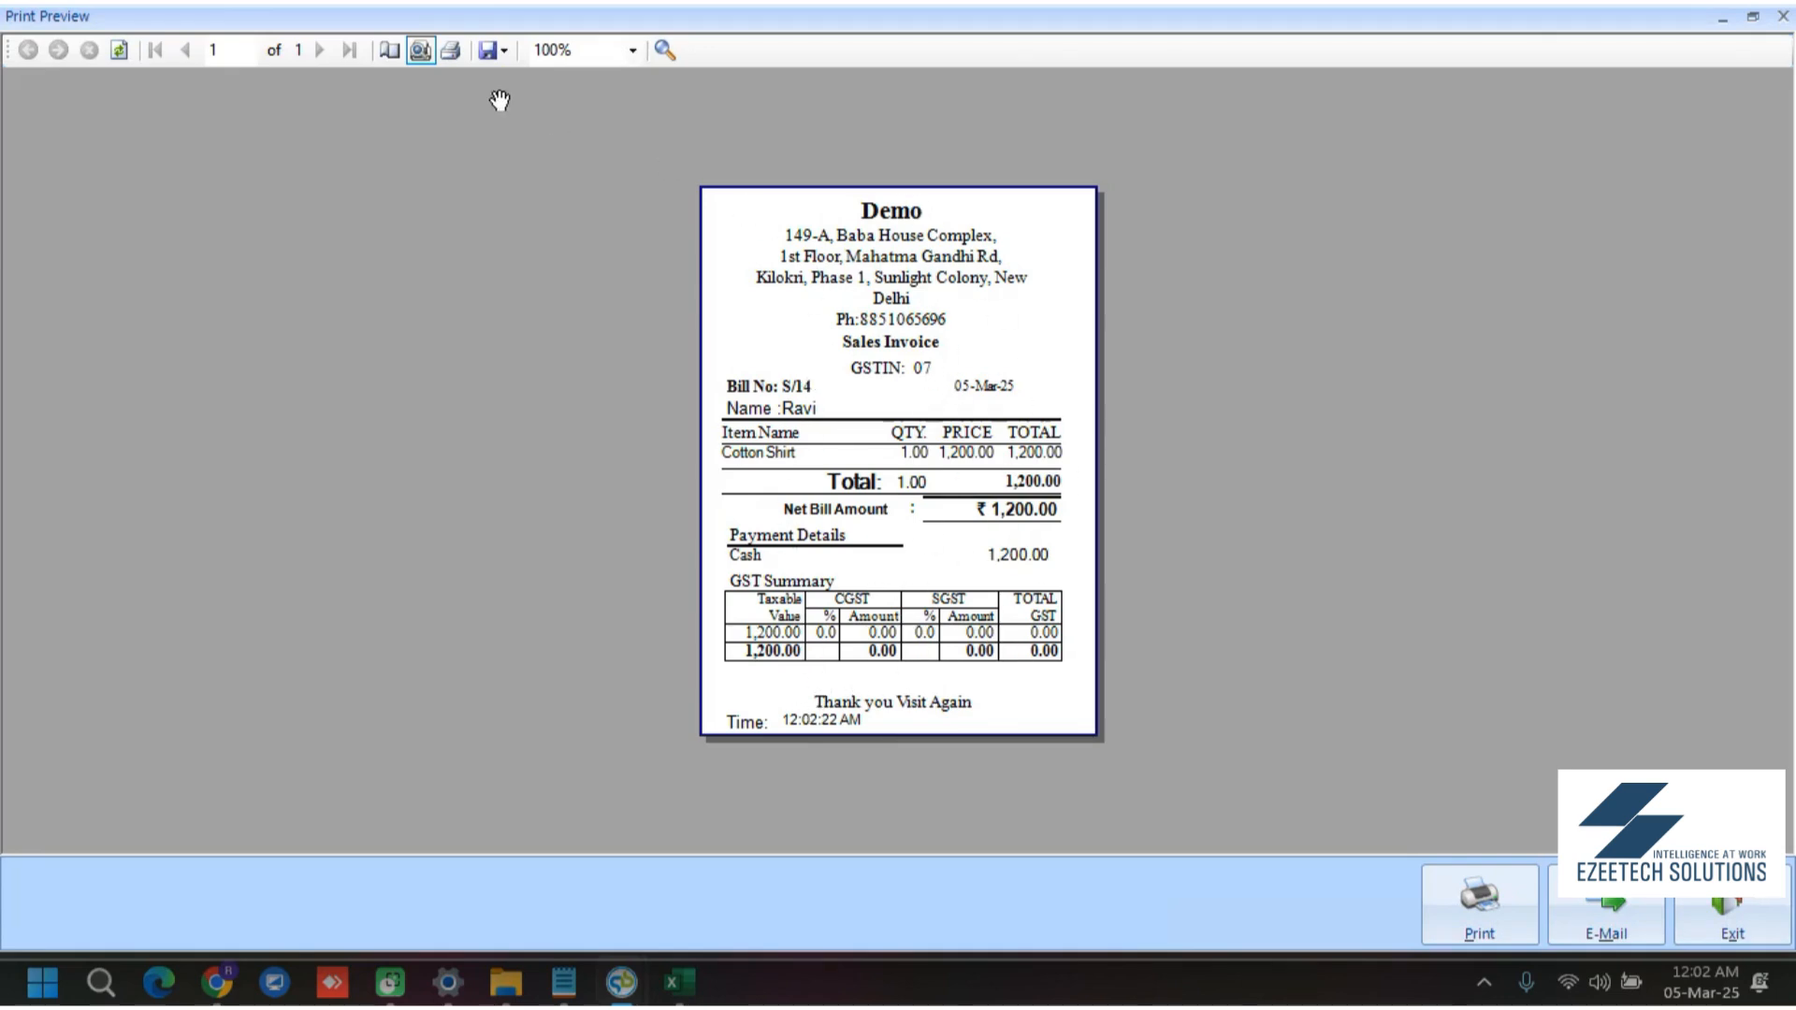
Review the export formats available for the sales invoice preview, then close the preview and the sales window
{"action": "left_click", "coordinate": [505, 52]}
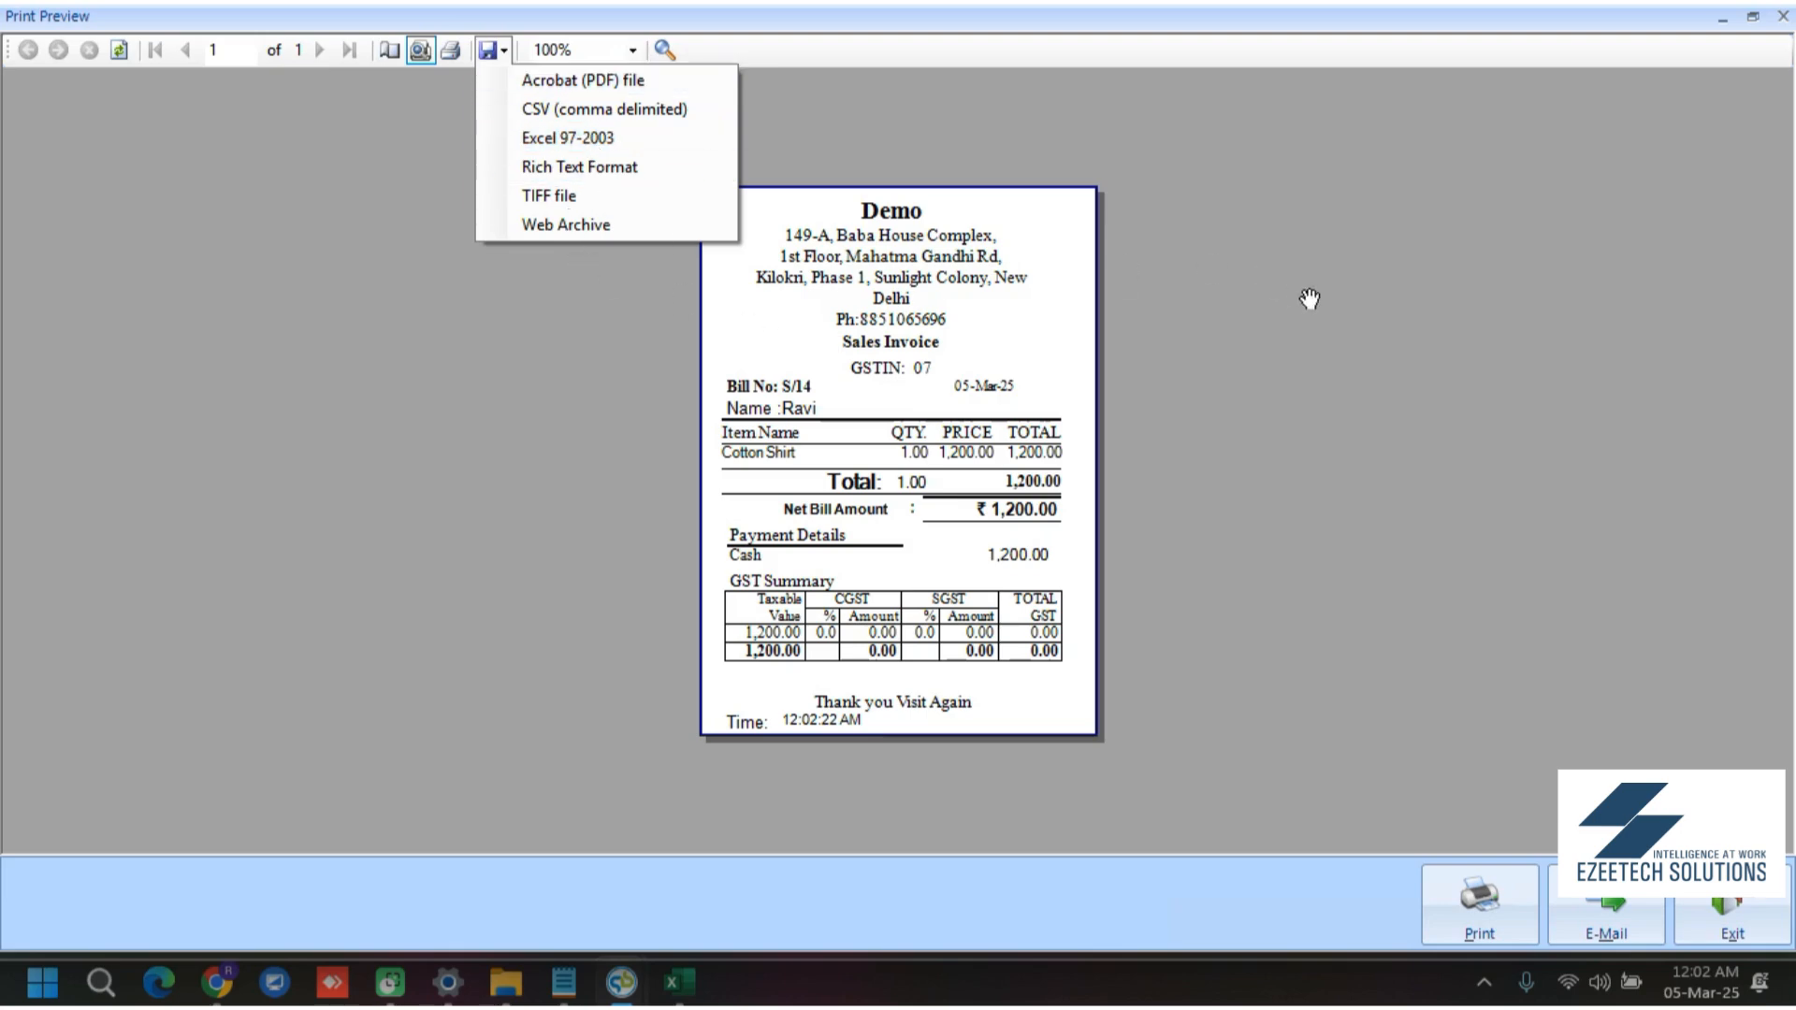
{"action": "left_click", "coordinate": [1328, 339]}
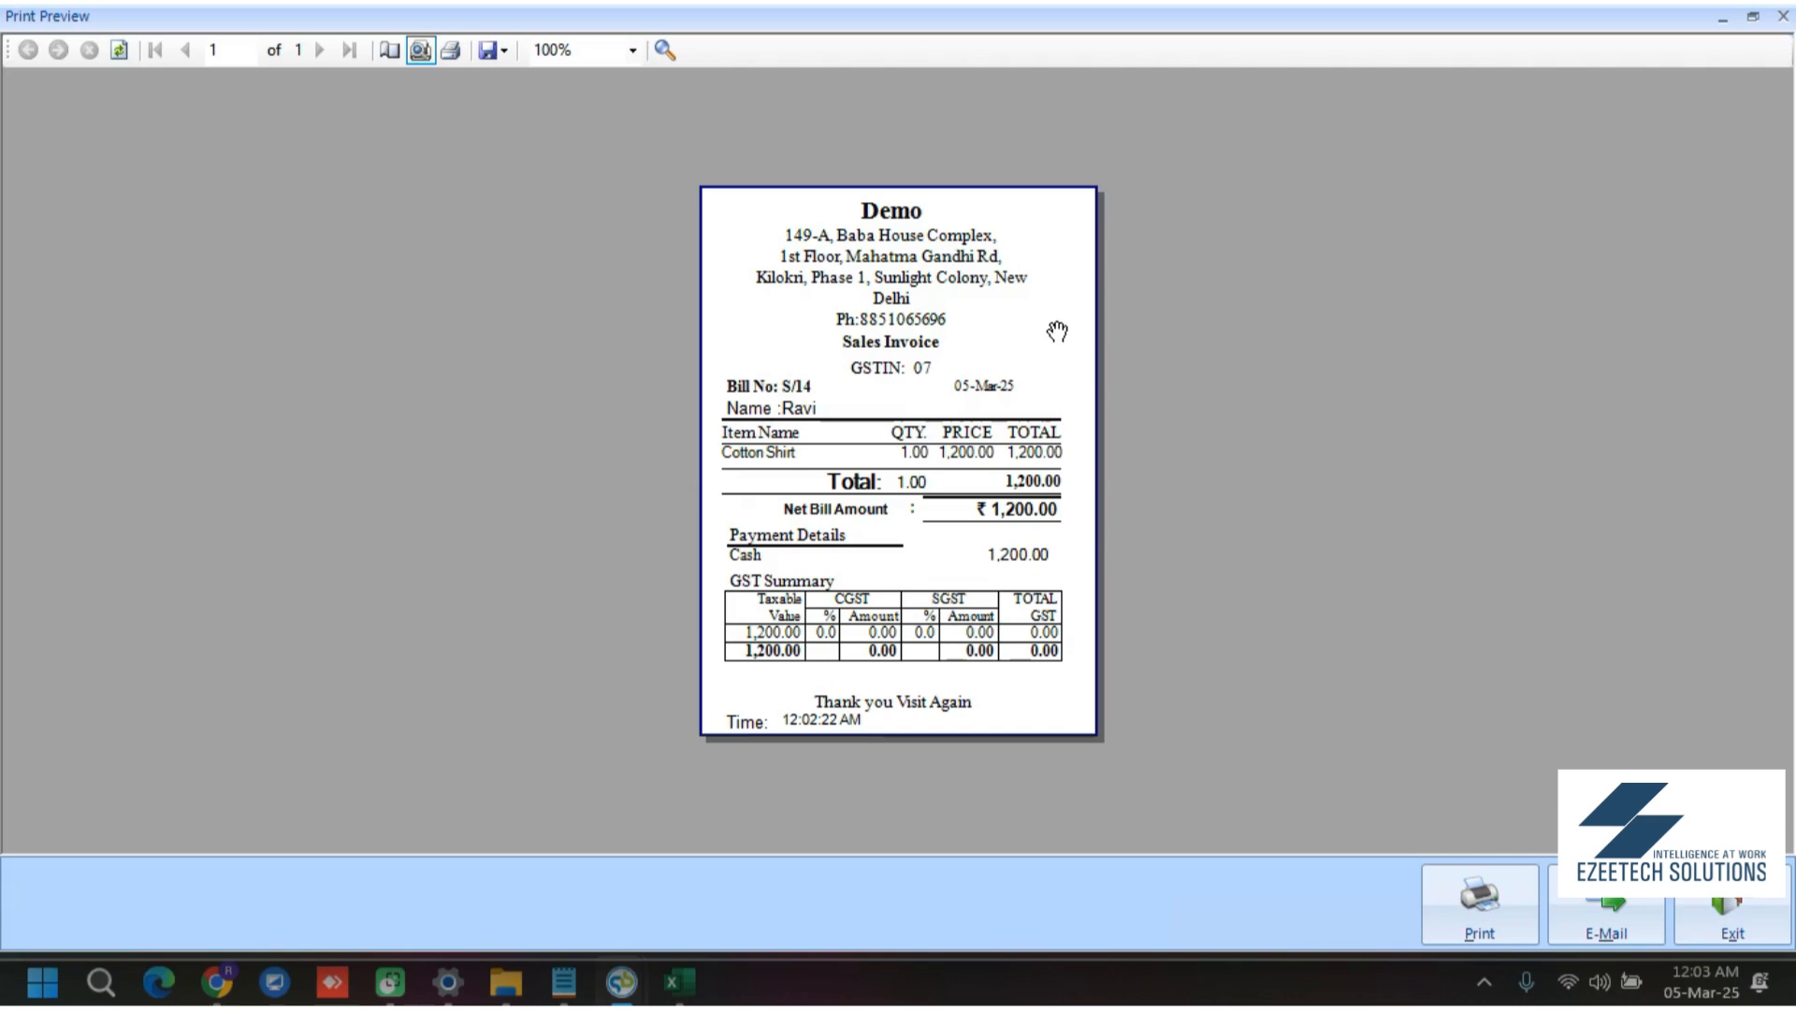
{"action": "left_click", "coordinate": [1733, 912]}
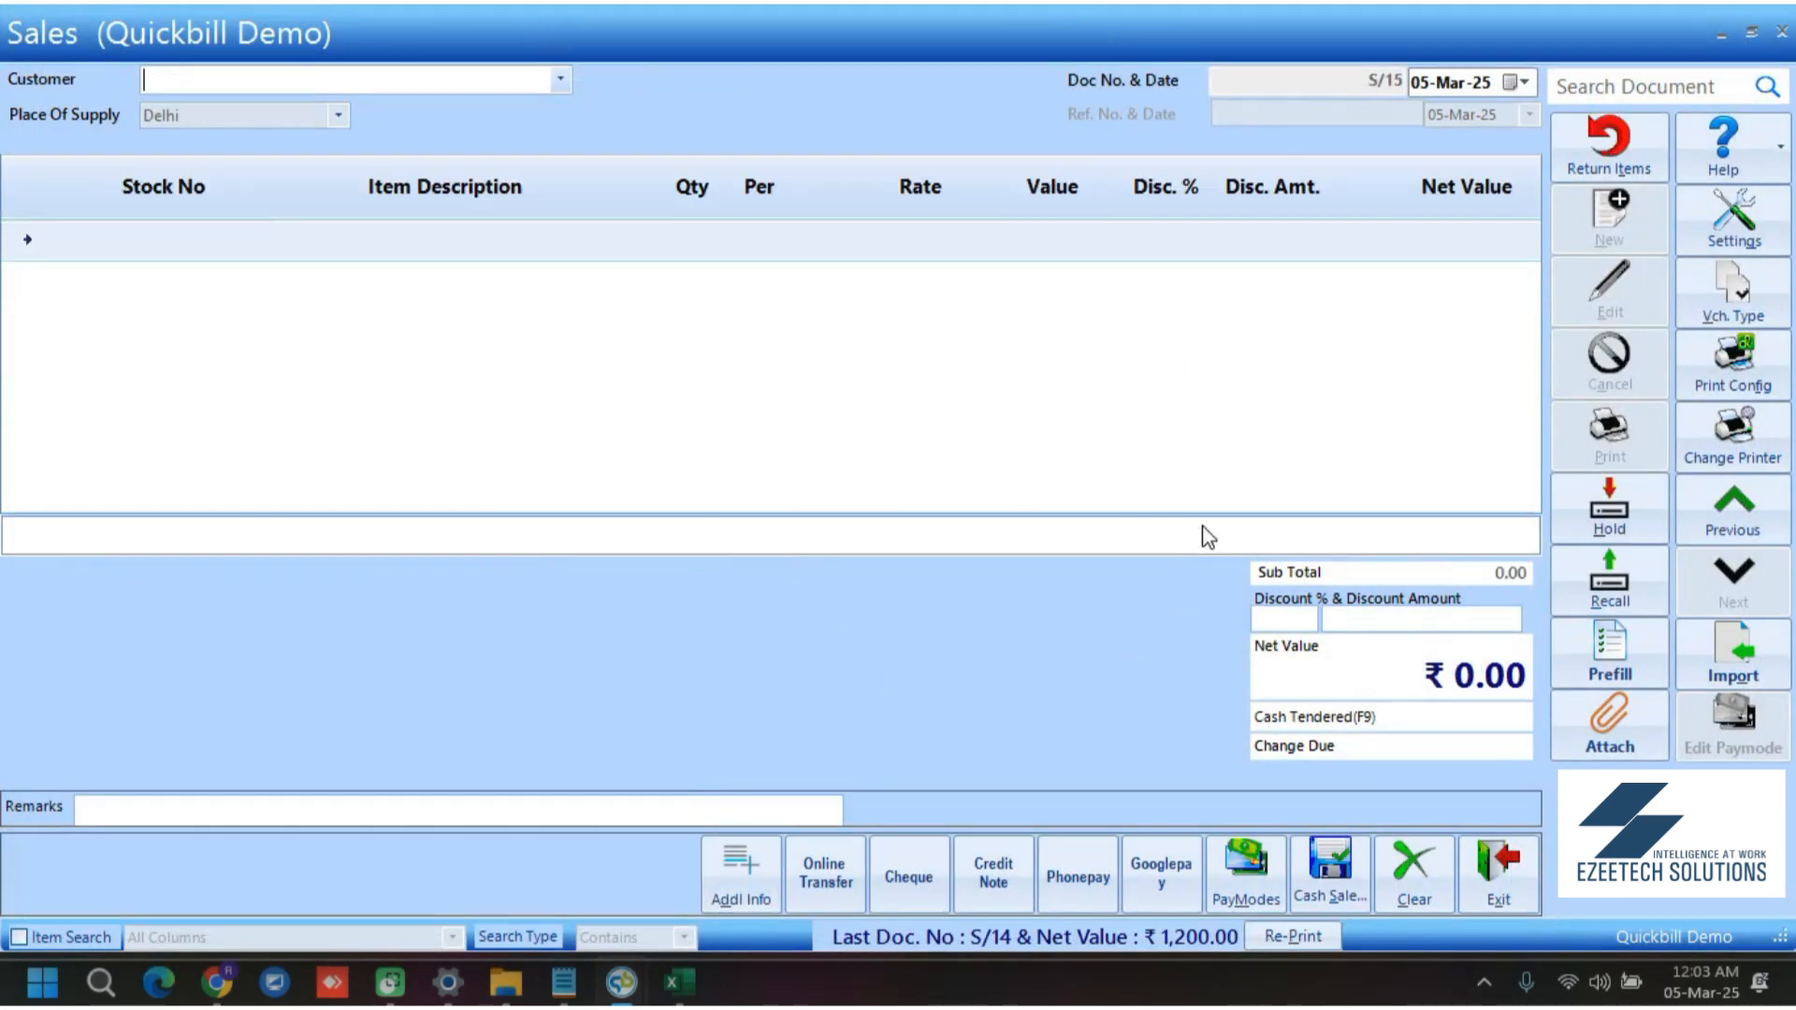
{"action": "left_click", "coordinate": [1497, 866]}
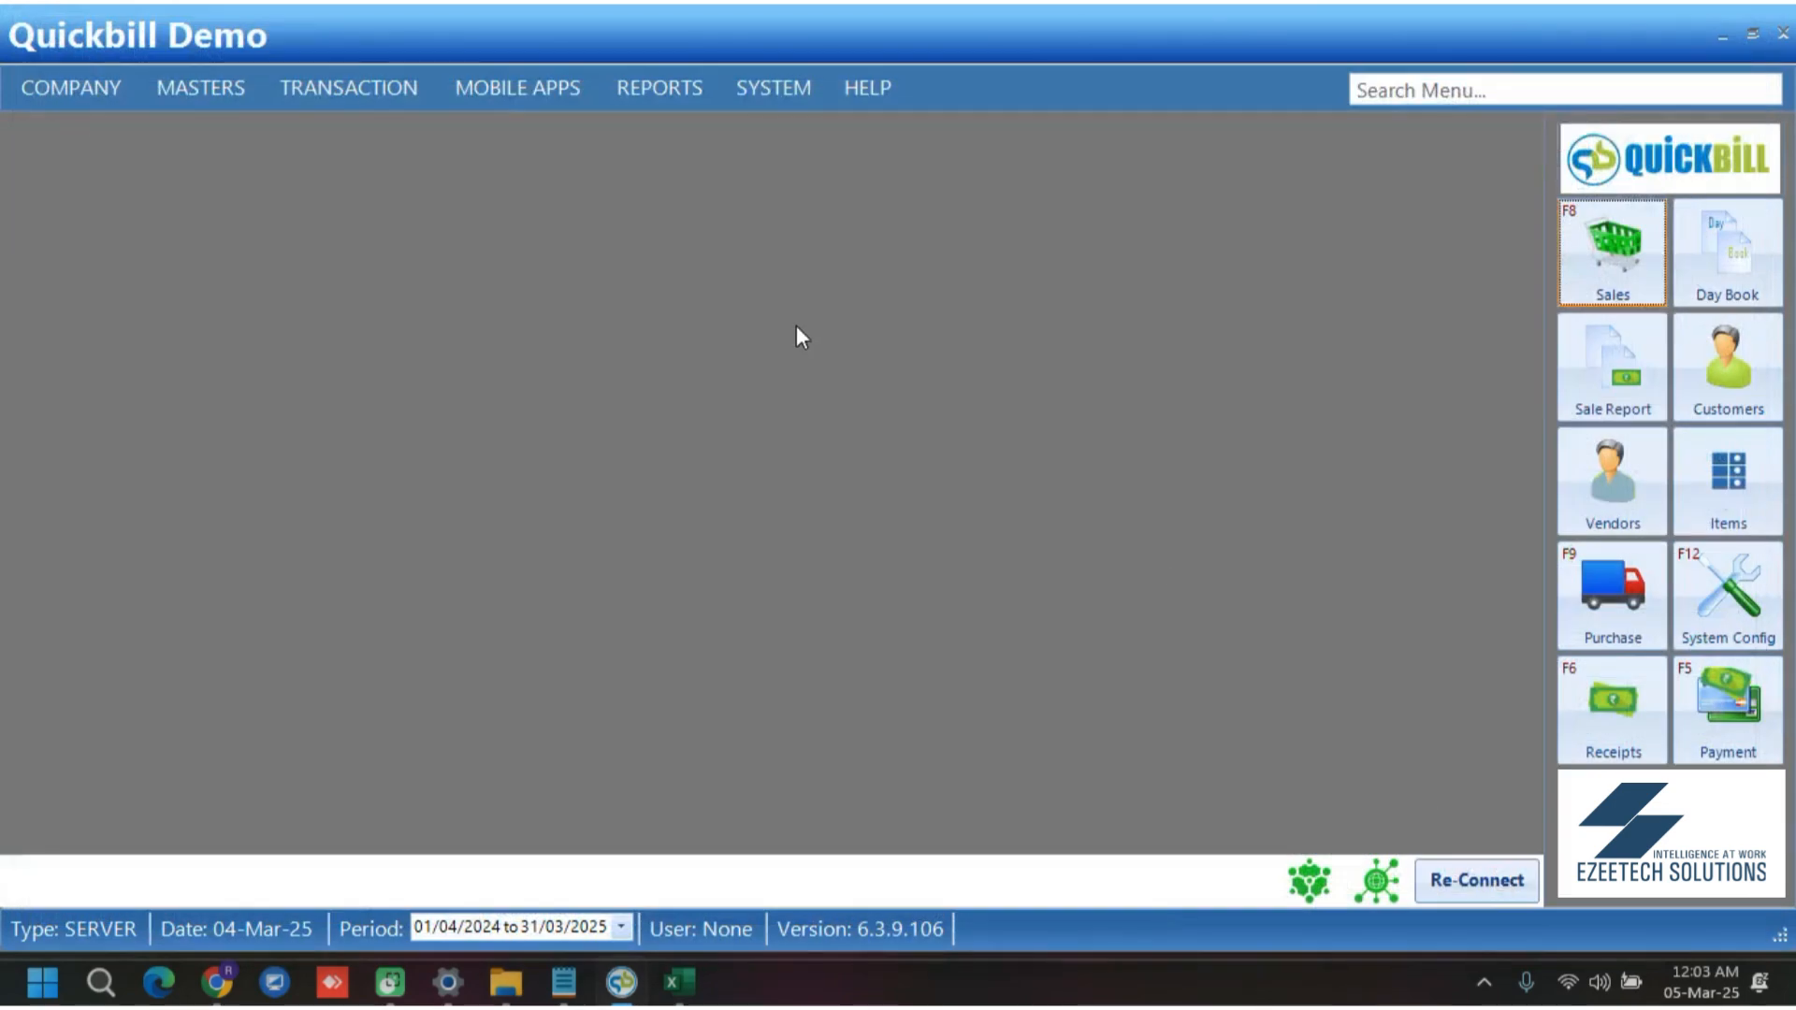
Start a sales return for the fourth listed customer, browse the reference bills and inspect the items of the bill dated 04-03-2025
{"action": "left_click", "coordinate": [335, 88]}
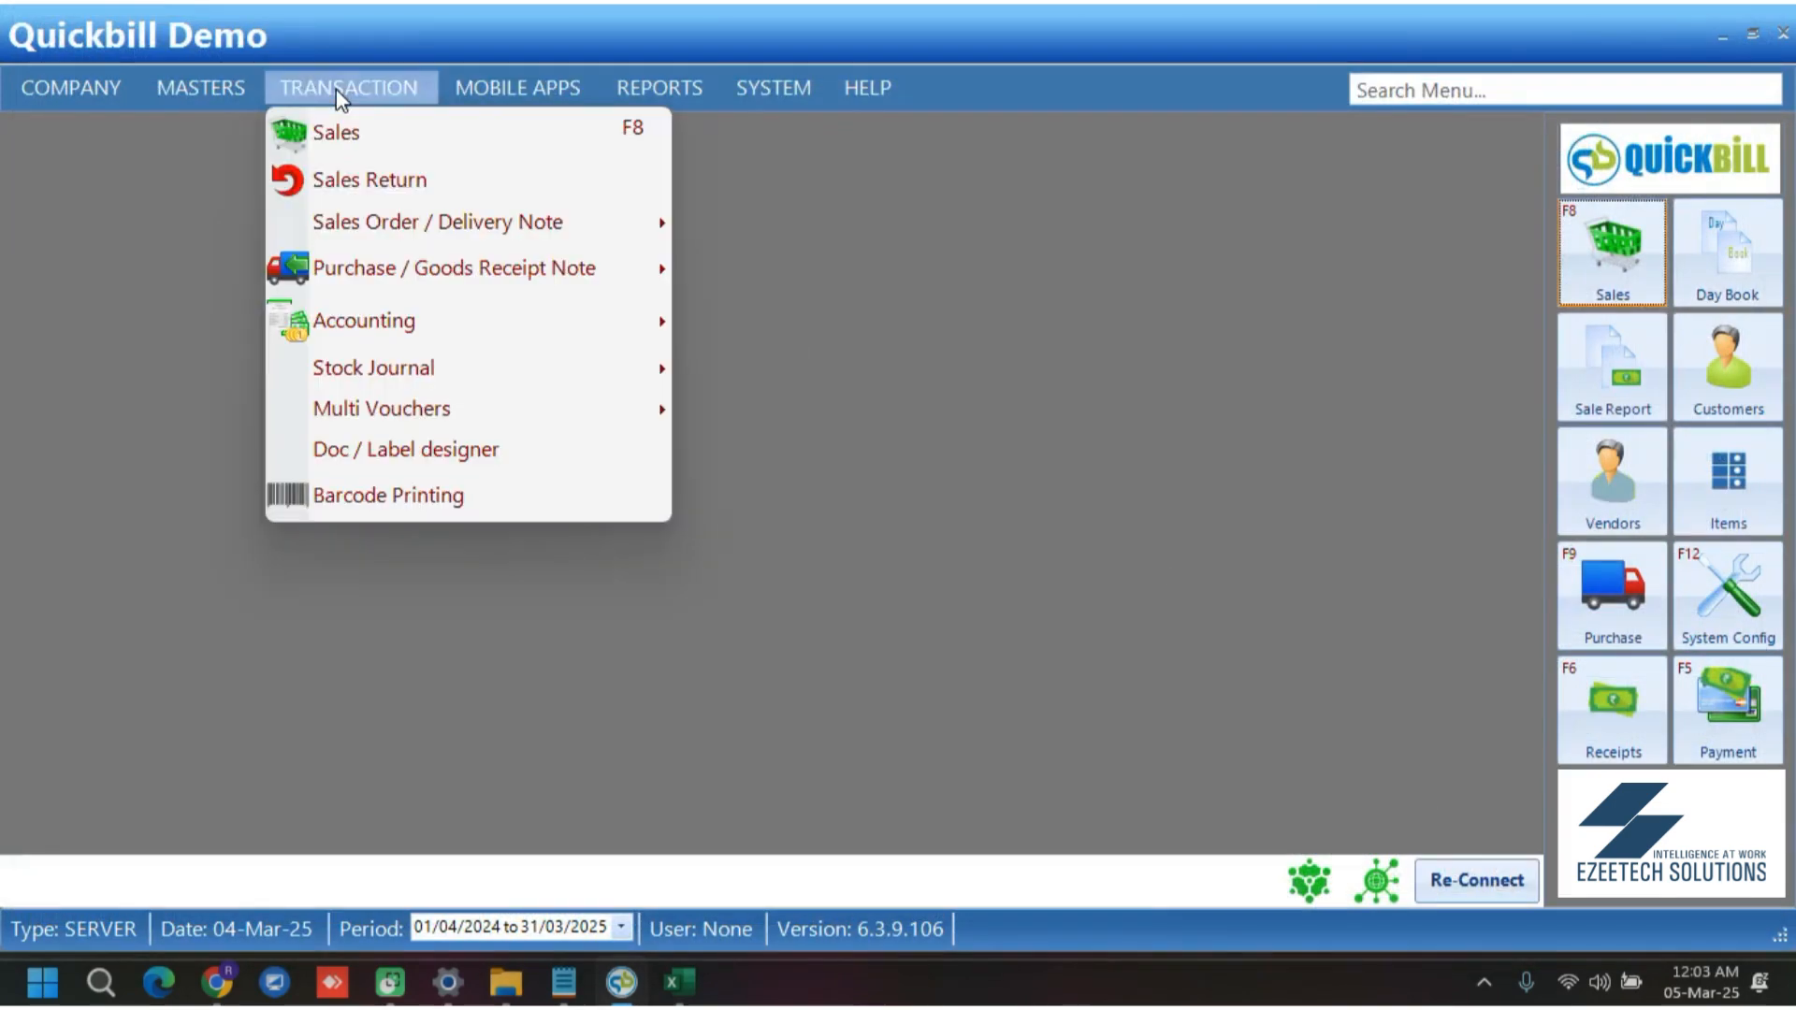
{"action": "left_click", "coordinate": [386, 183]}
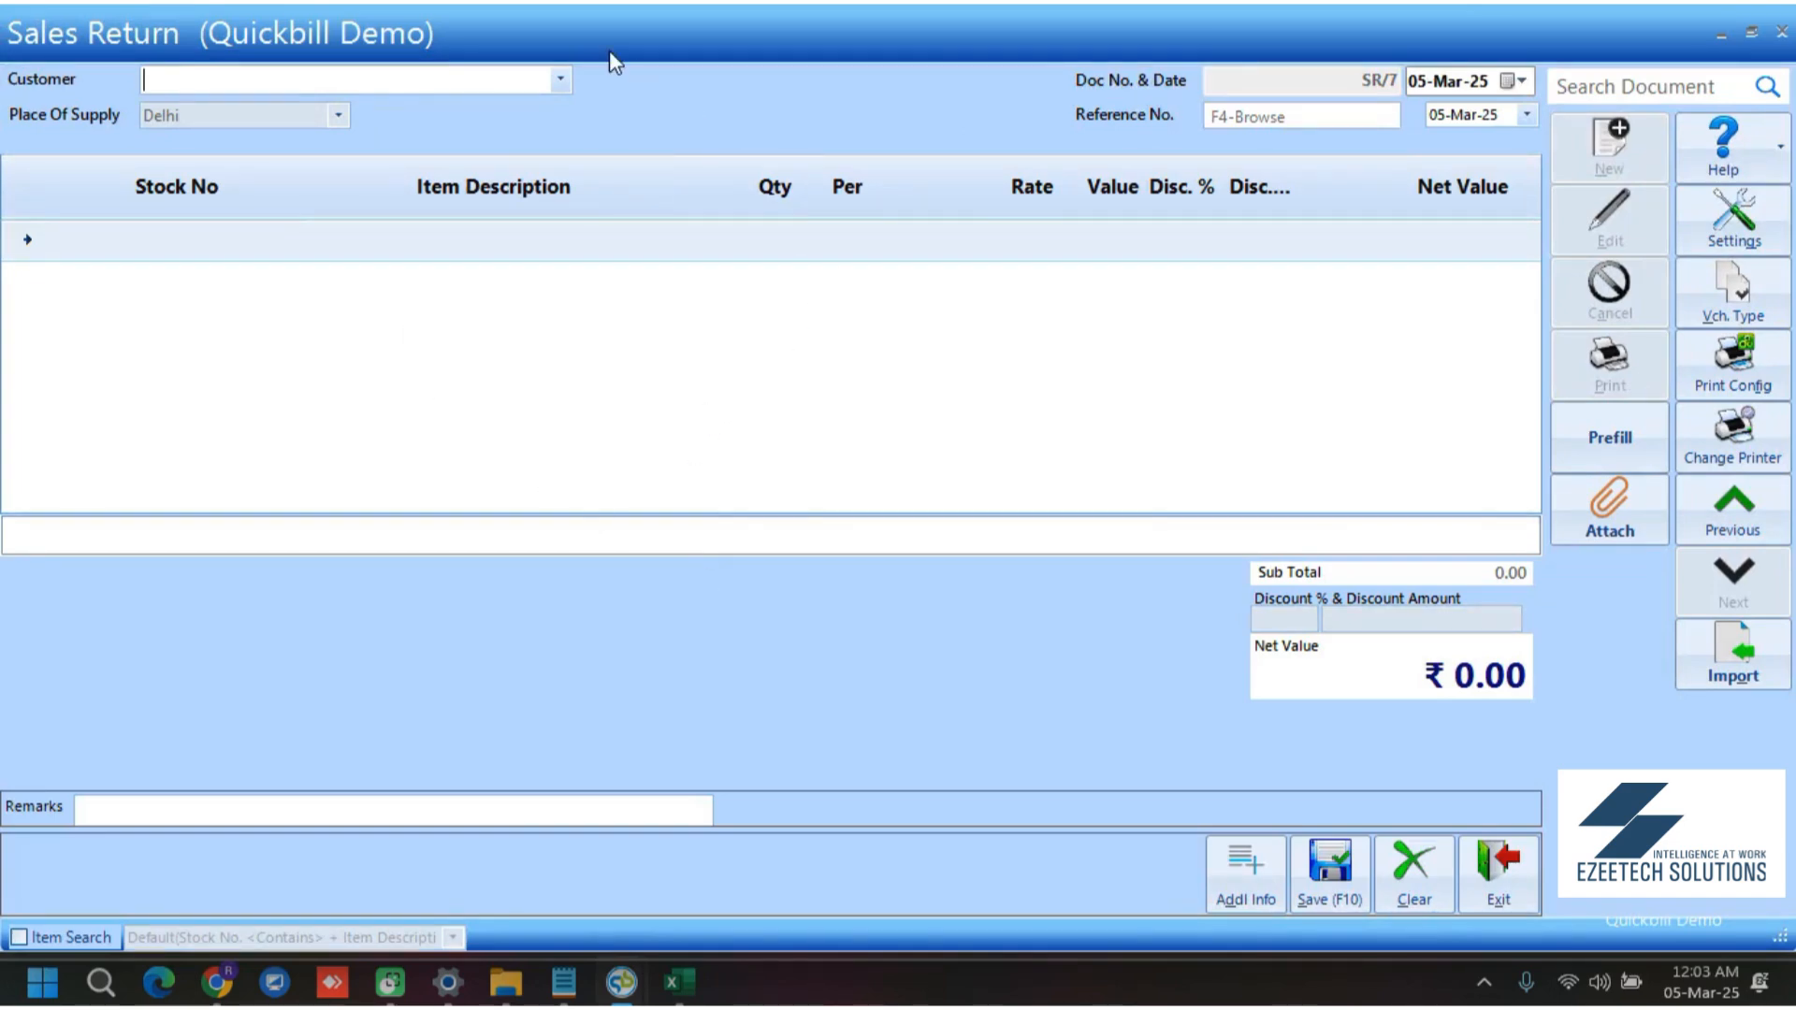
{"action": "left_click", "coordinate": [558, 79]}
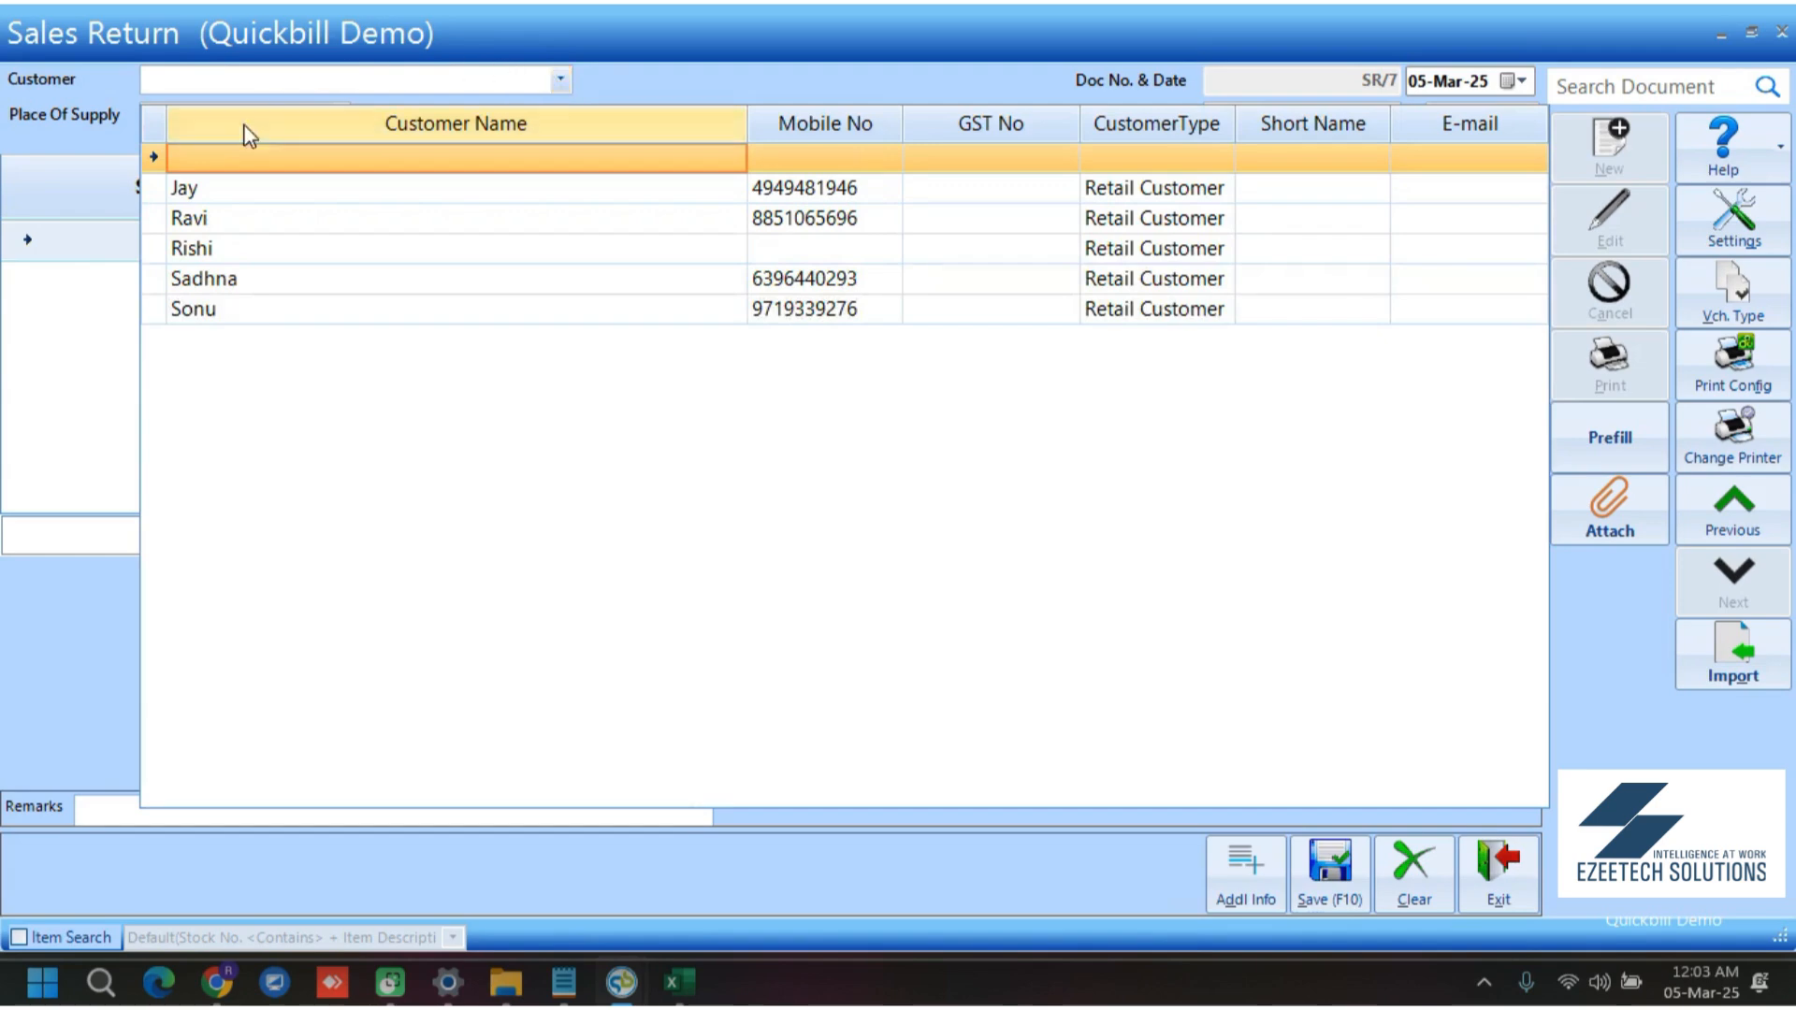
{"action": "left_click", "coordinate": [225, 279]}
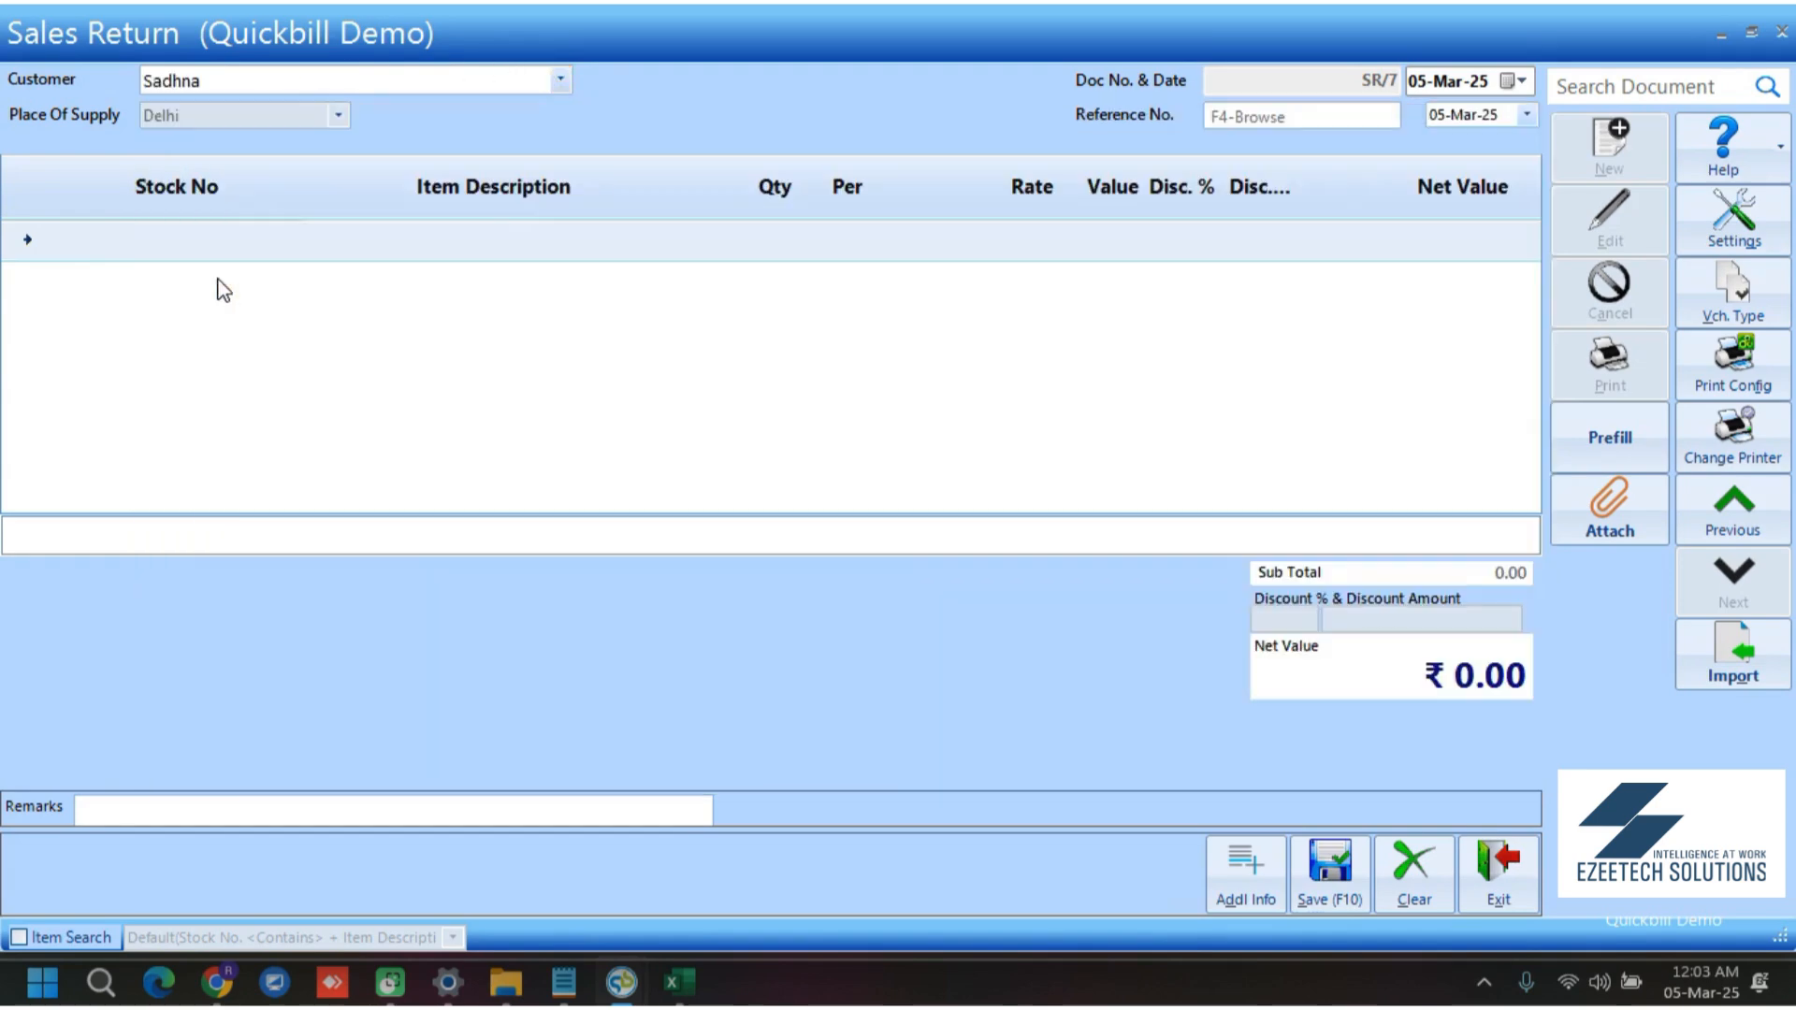
{"action": "left_click", "coordinate": [1241, 116]}
{"action": "key", "text": "F4"}
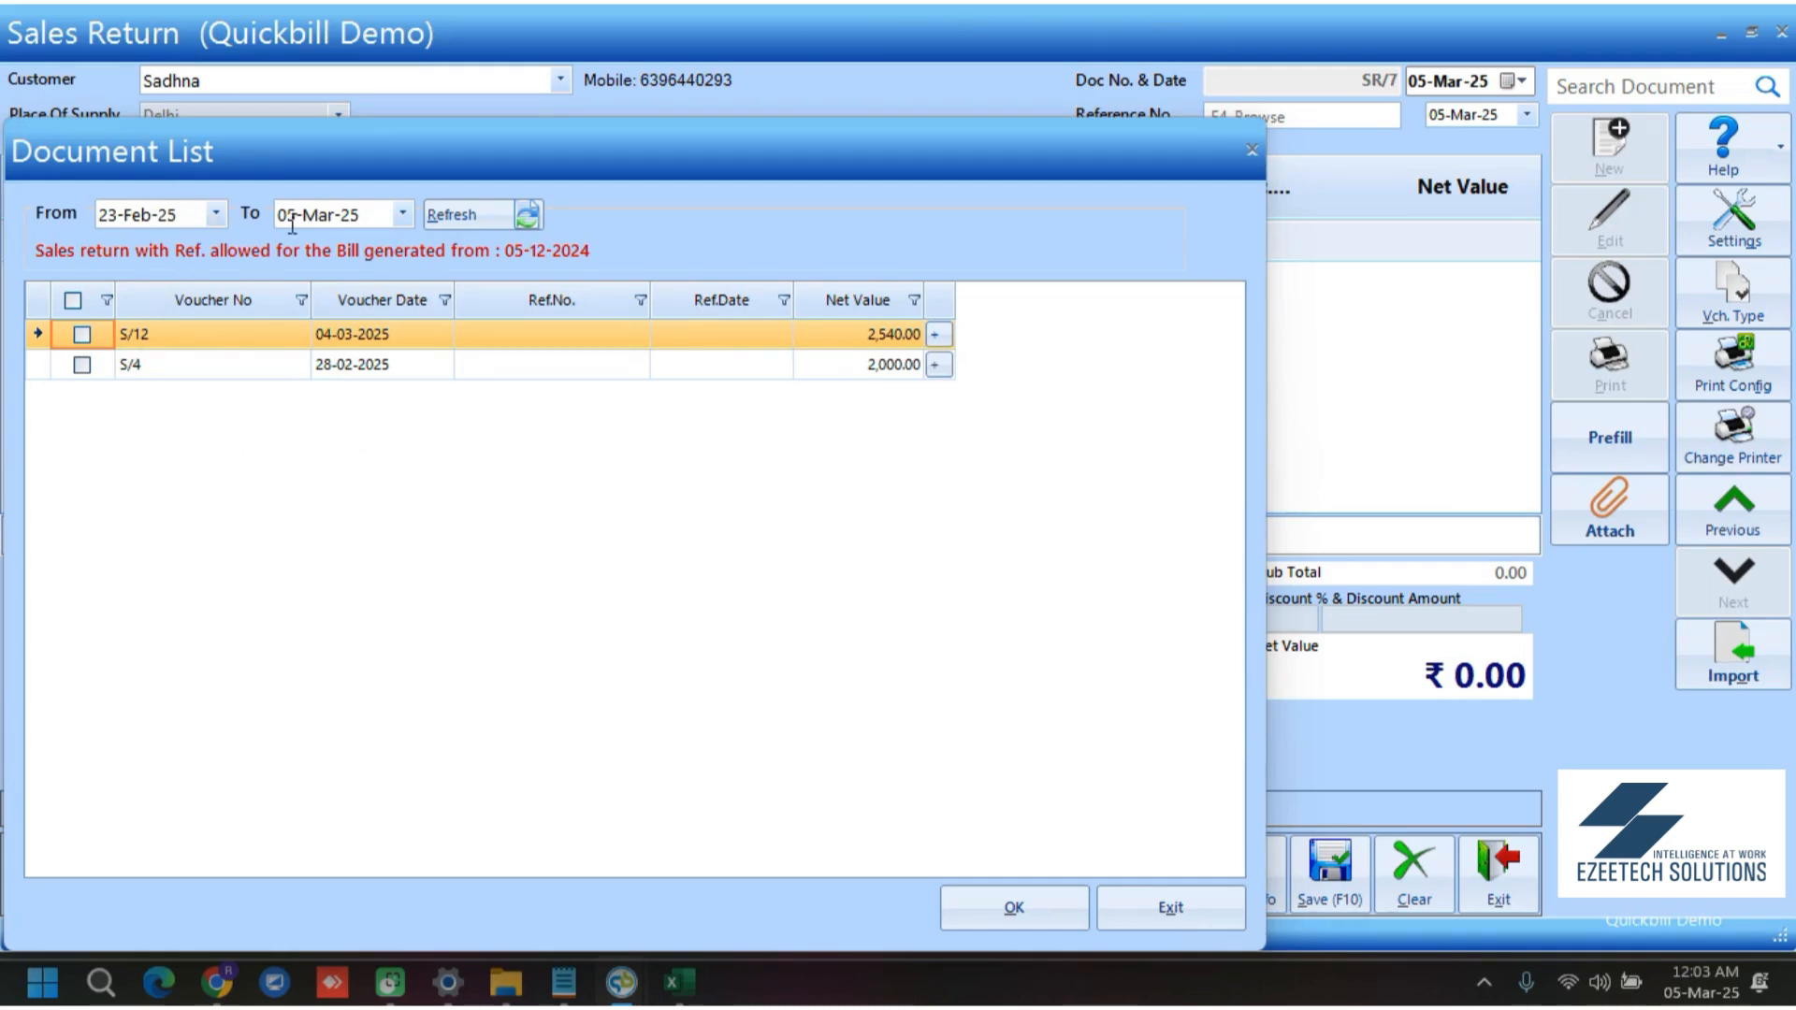
{"action": "left_click", "coordinate": [936, 335]}
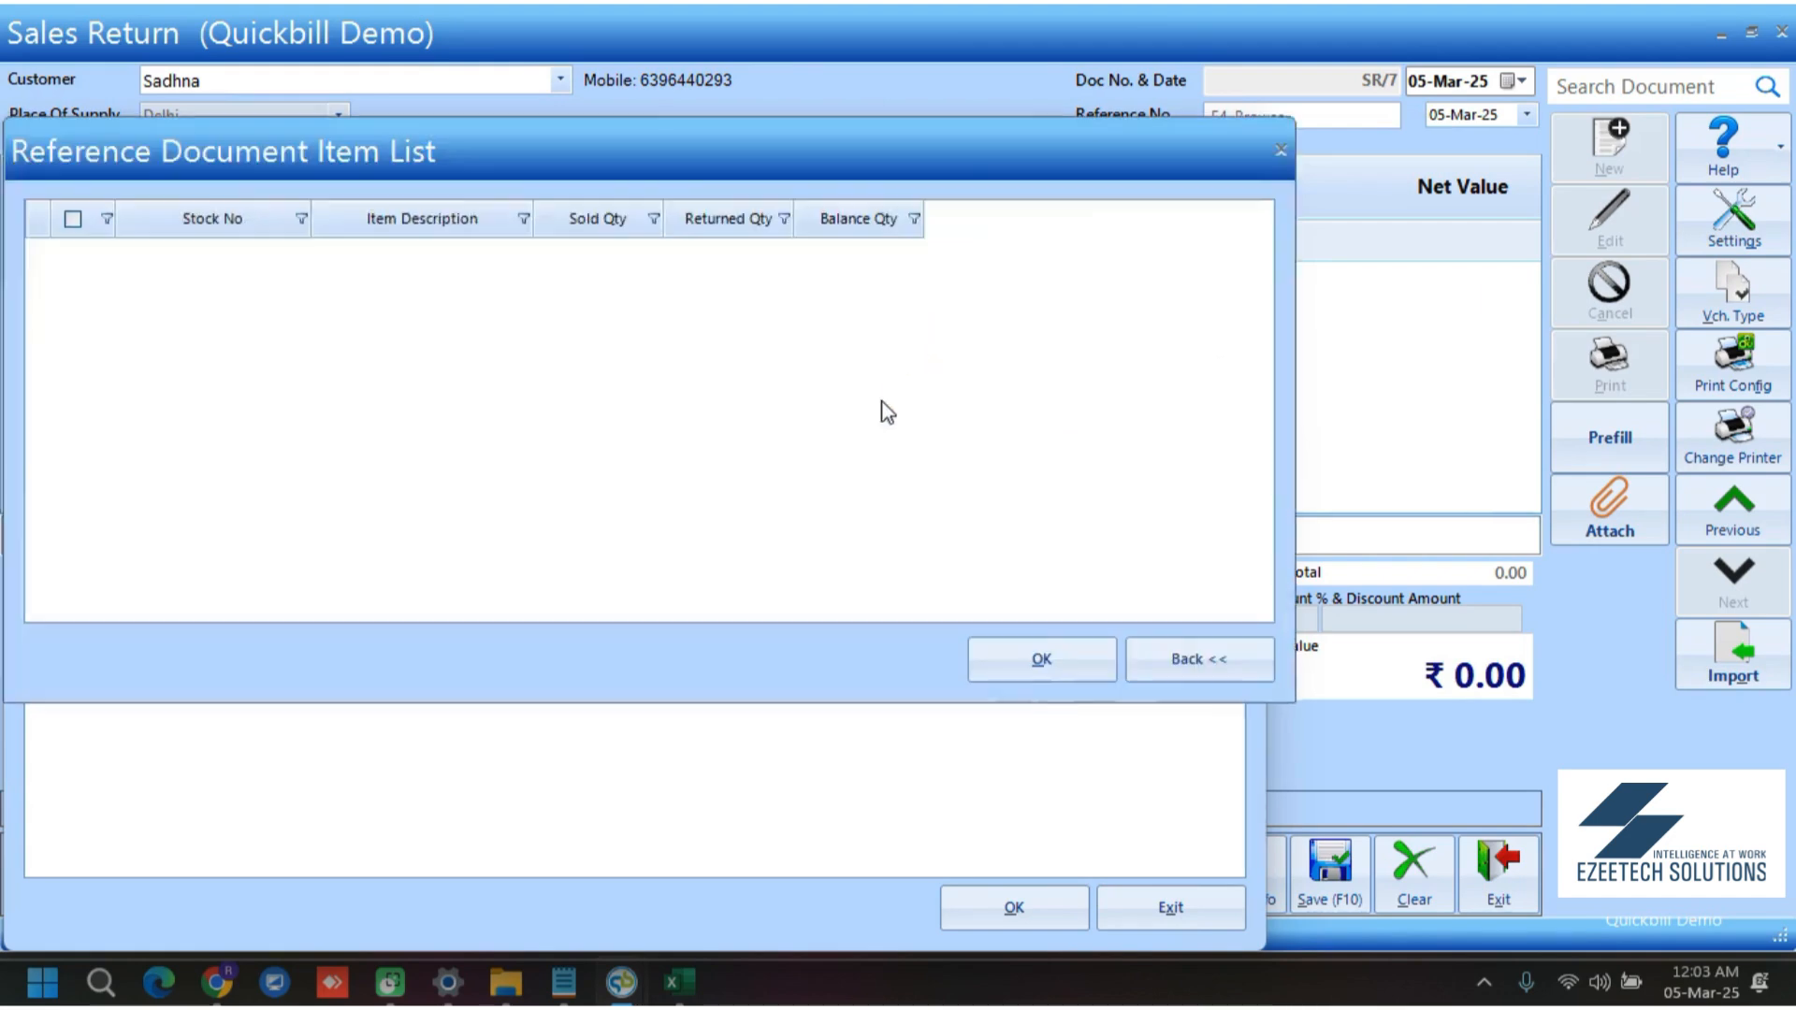
{"action": "left_click", "coordinate": [1186, 665]}
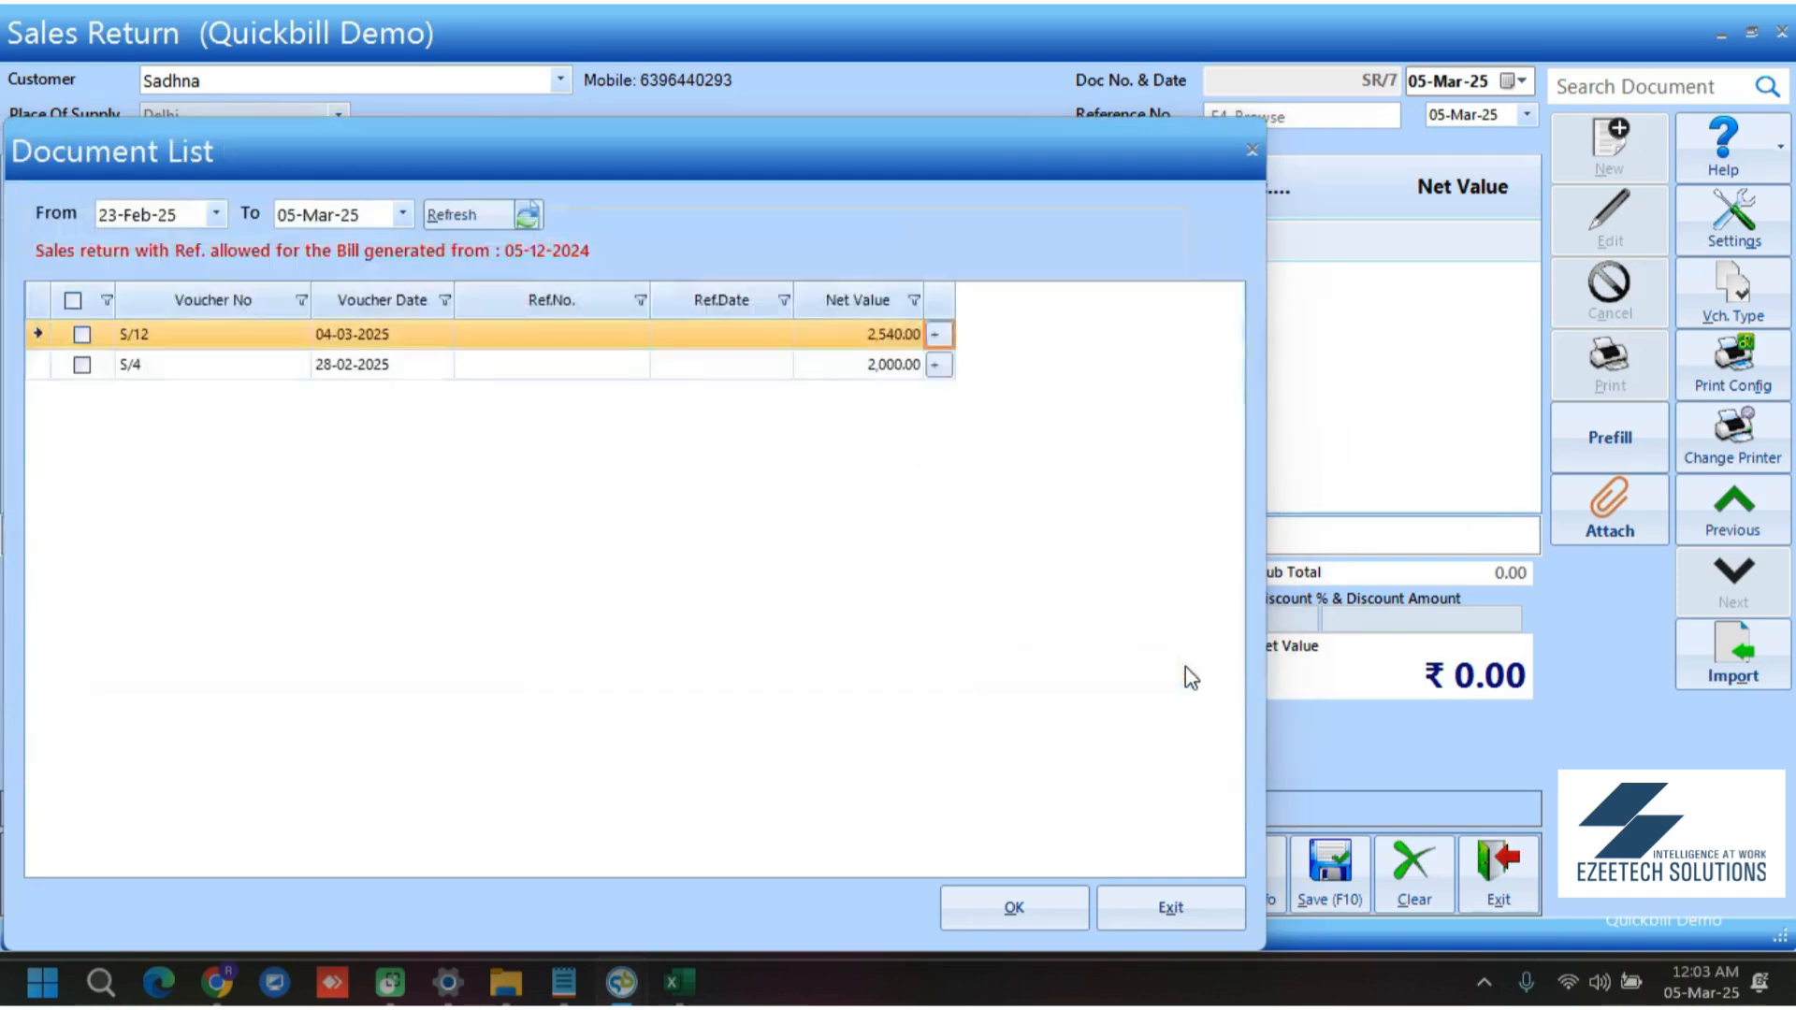
Add Shirt, stock number 000002, from the bill dated 28-02-2025 and save the return with a store credit note for ₹2,000.00
{"action": "left_click", "coordinate": [938, 365]}
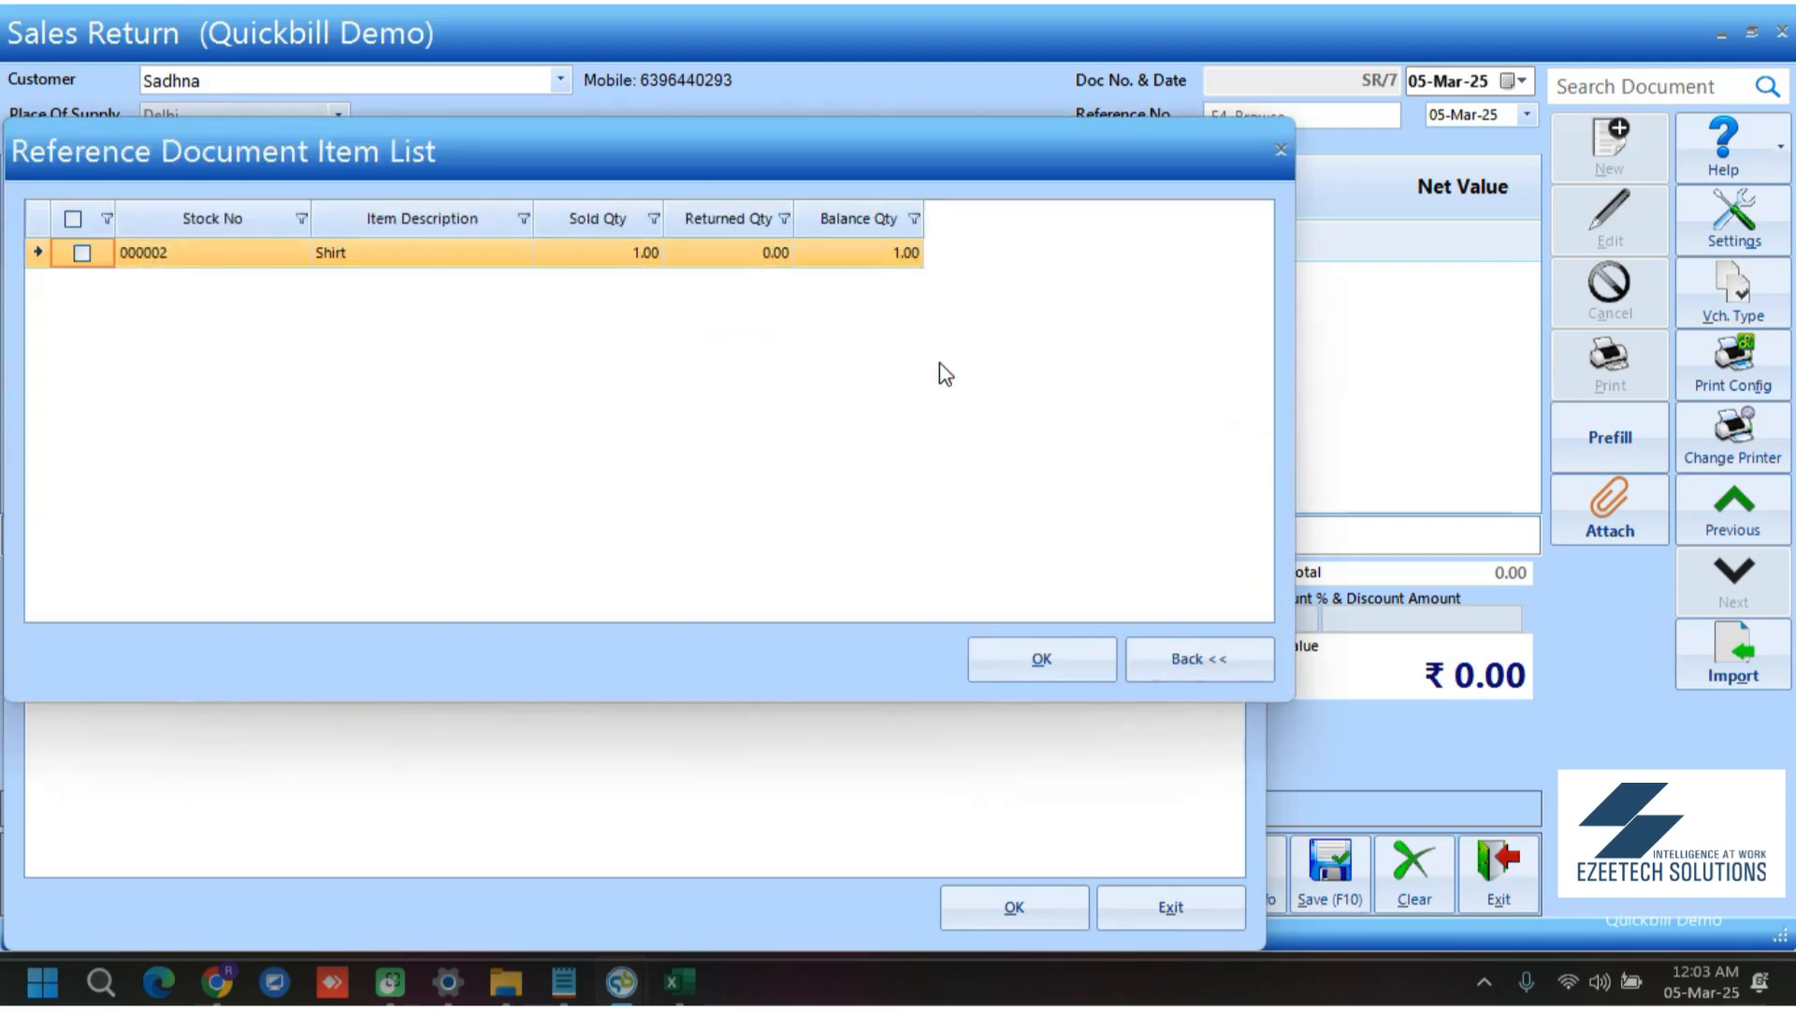
{"action": "left_click", "coordinate": [83, 253]}
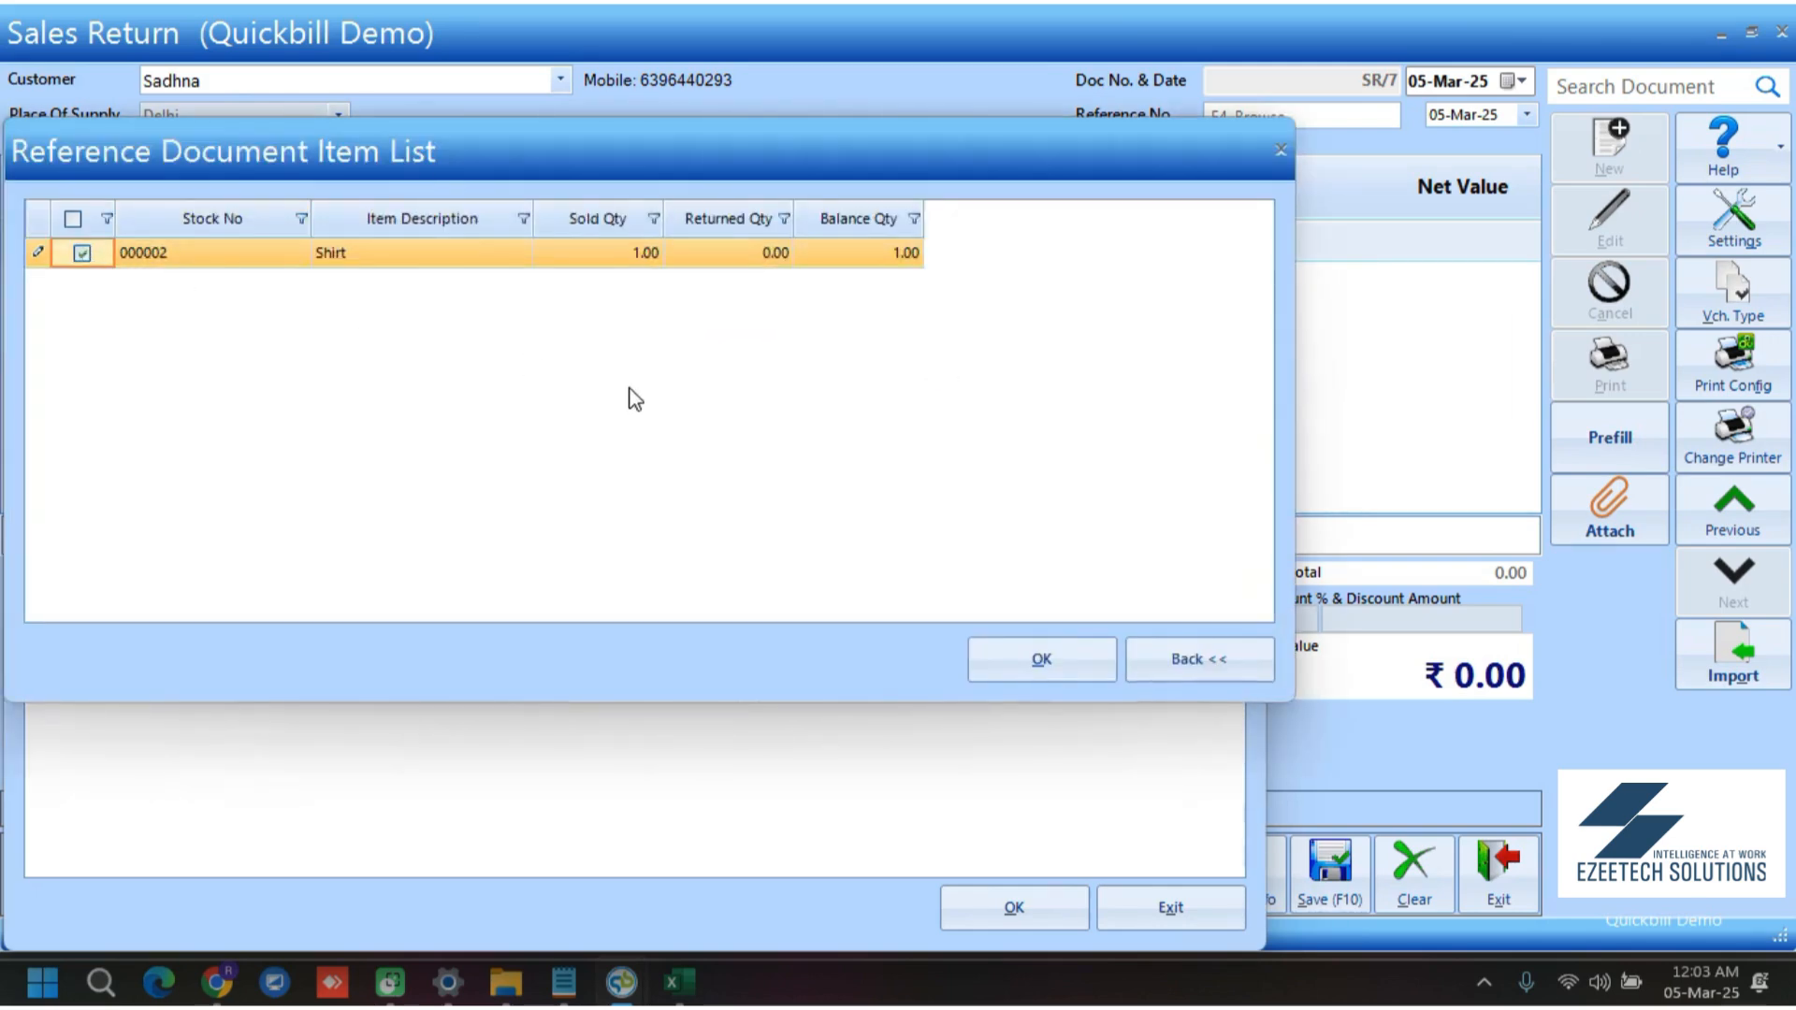
{"action": "left_click", "coordinate": [1059, 654]}
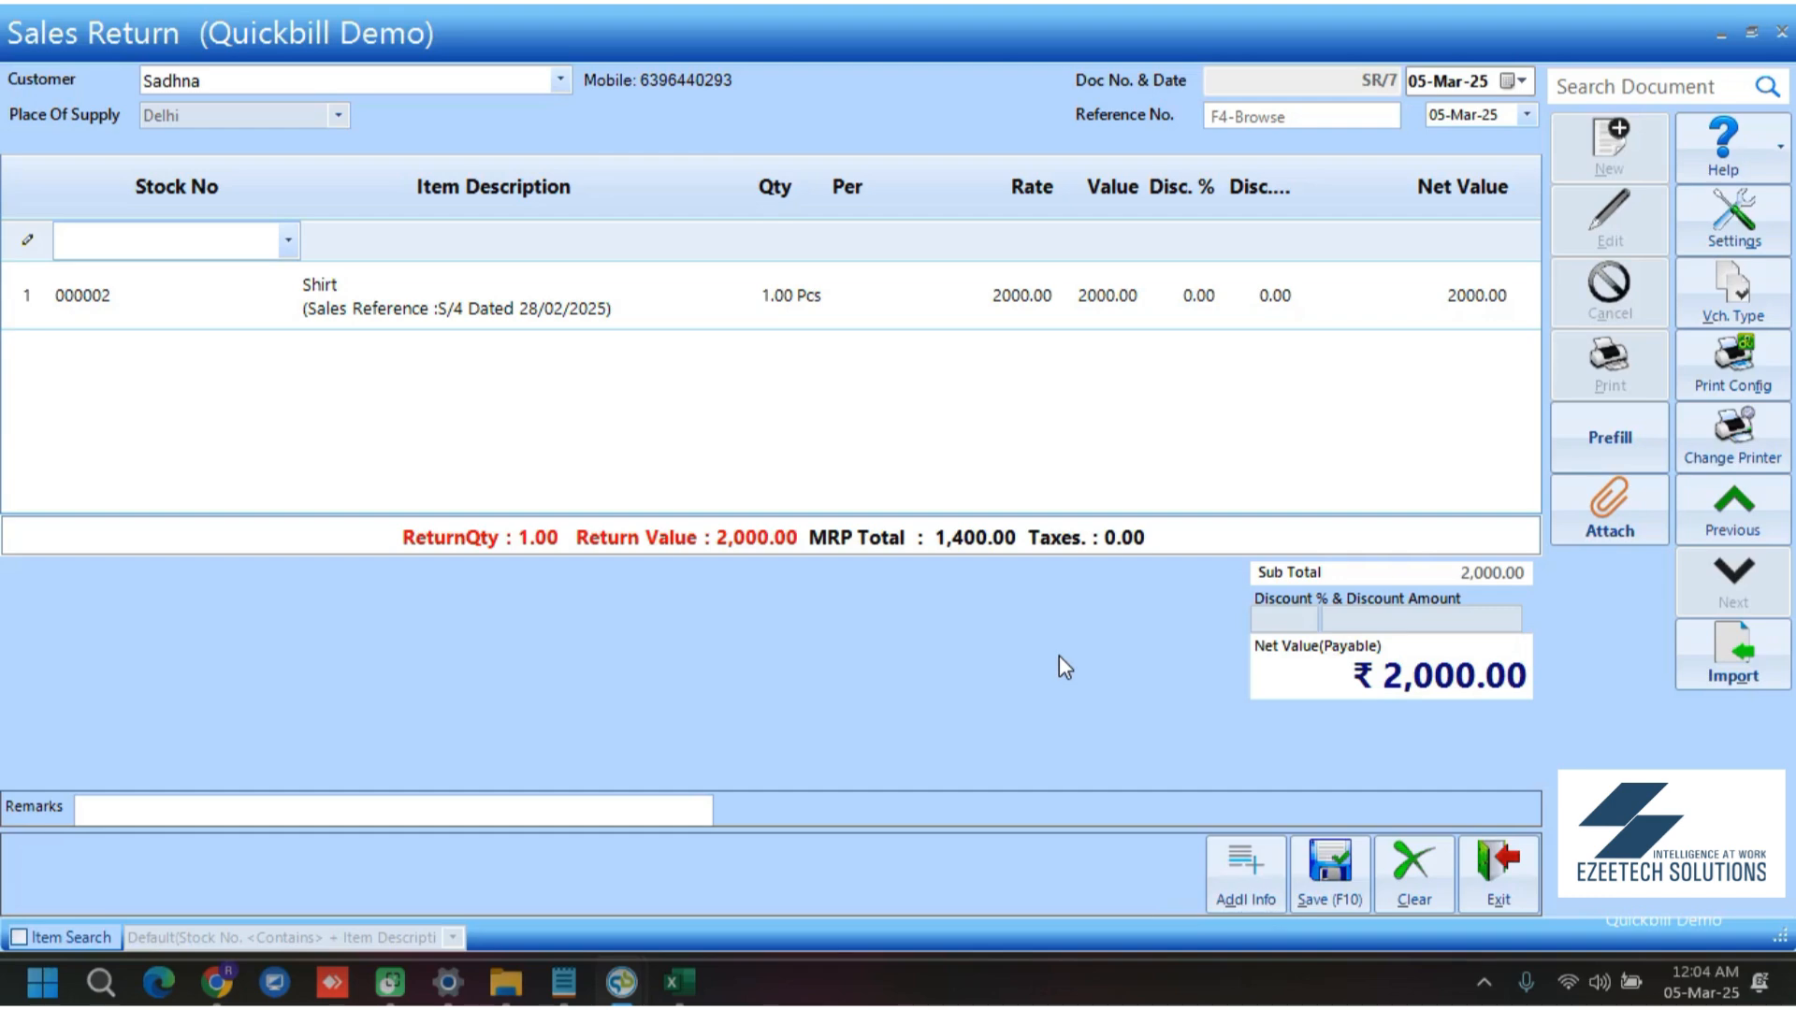
{"action": "left_click", "coordinate": [1328, 862]}
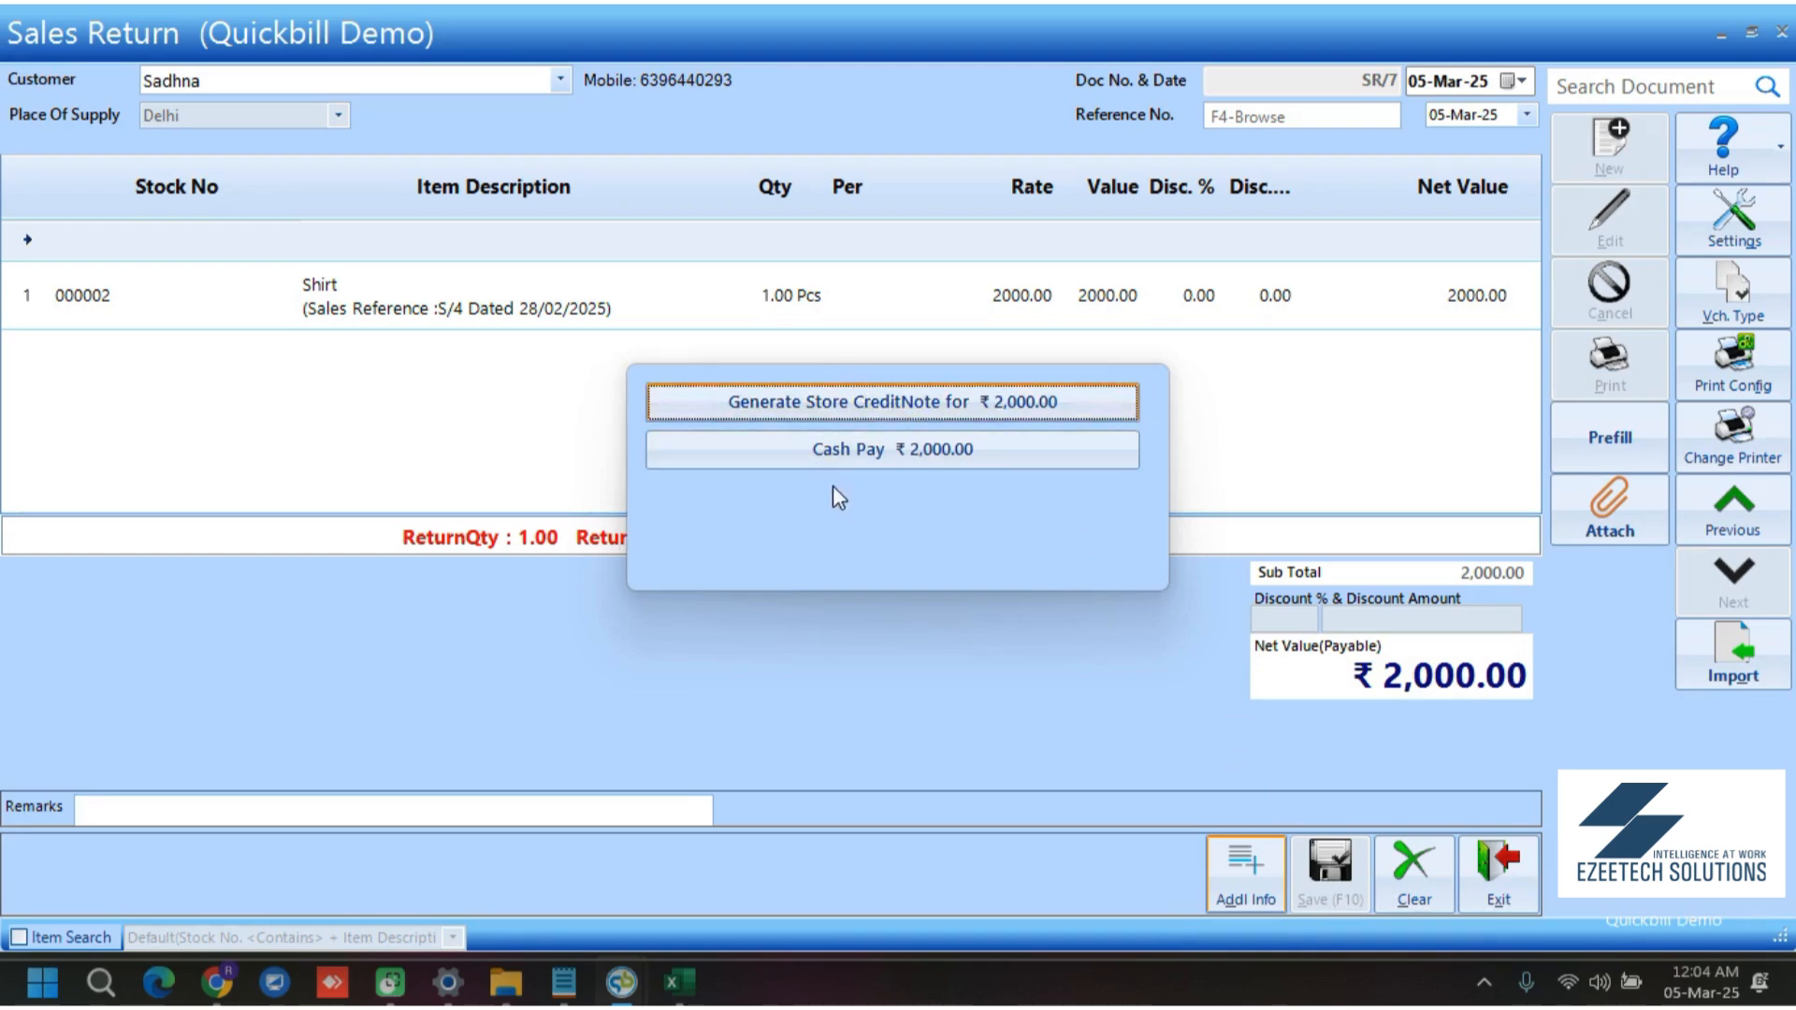
{"action": "left_click", "coordinate": [912, 421]}
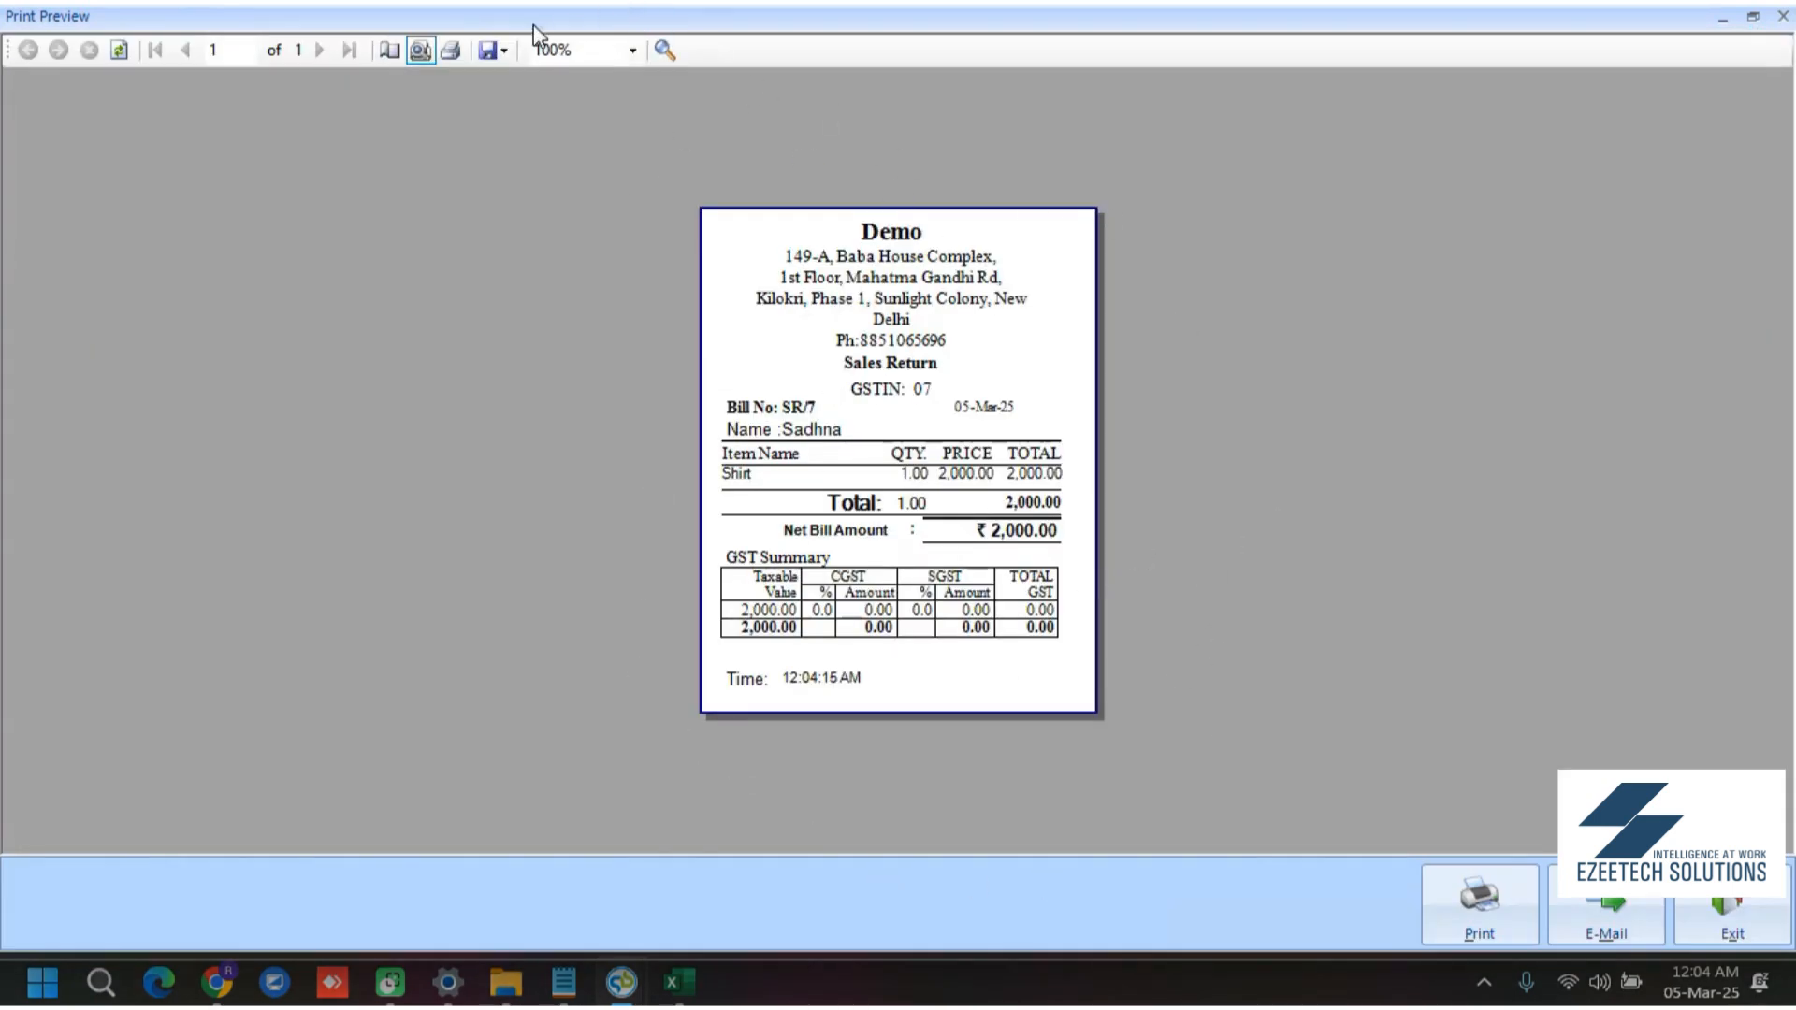
Review the export formats for the sales return preview and close both the preview and the sales return
{"action": "left_click", "coordinate": [505, 51]}
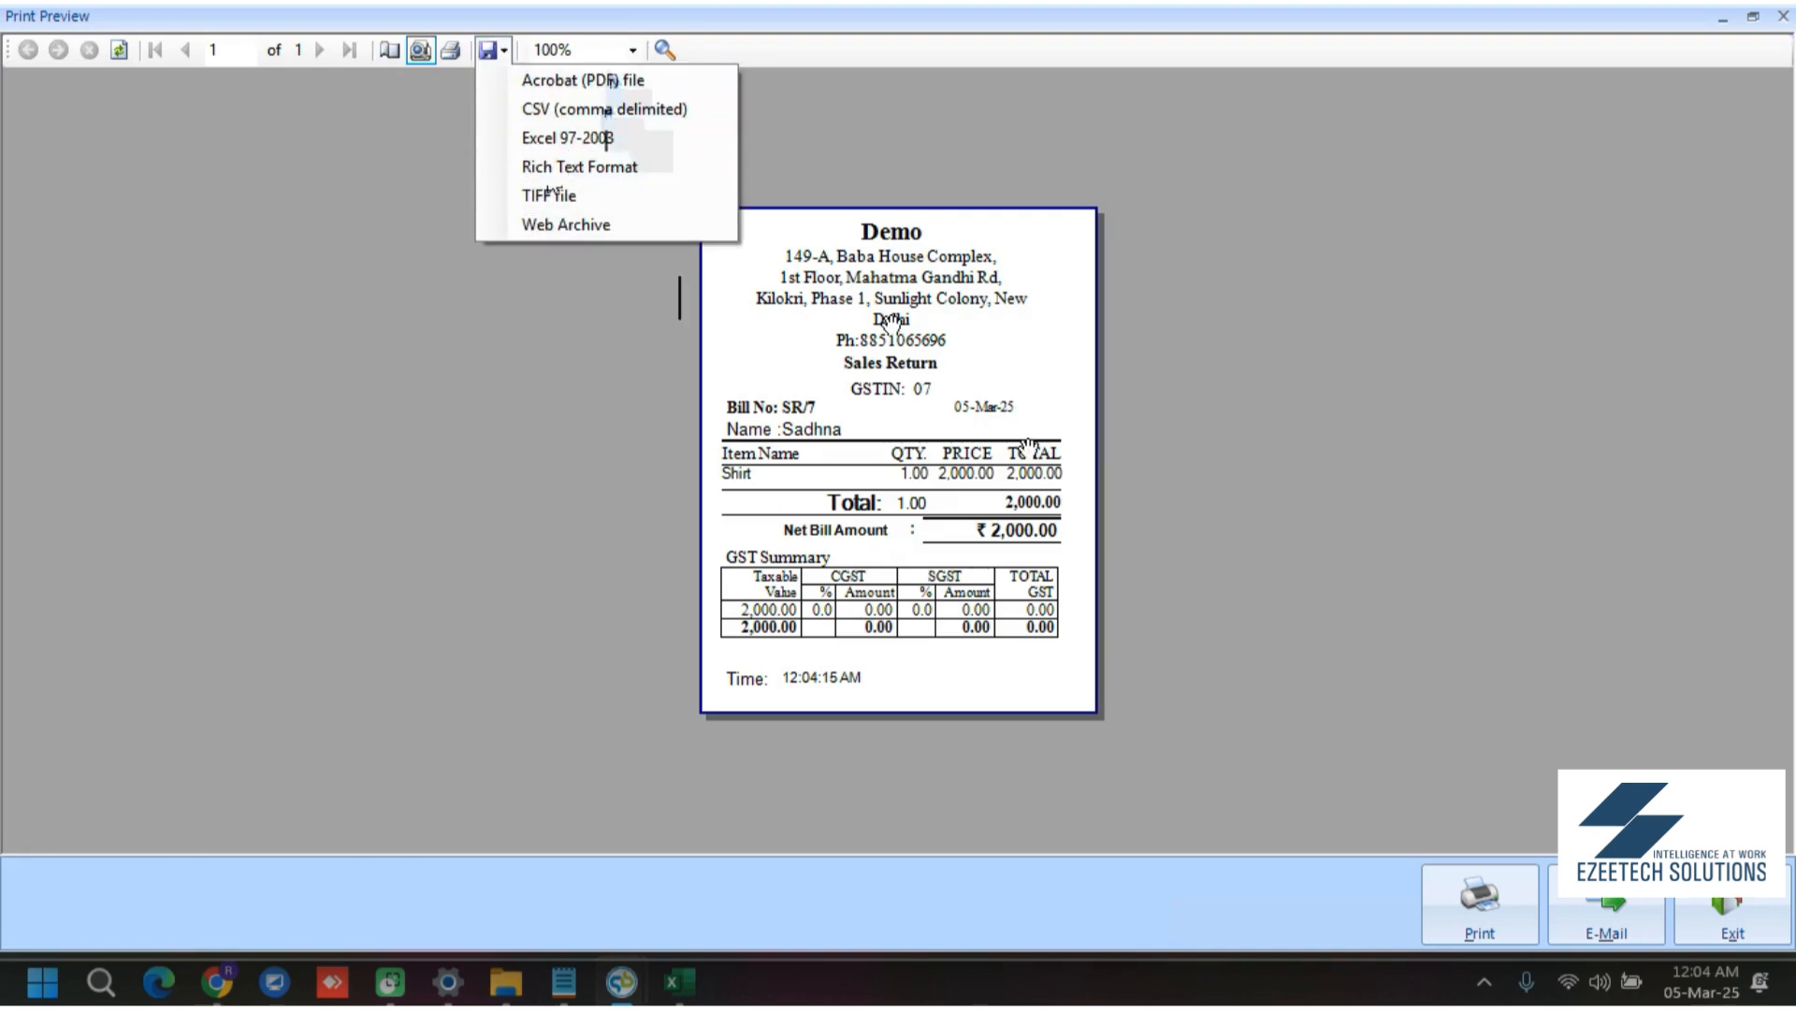
{"action": "left_click", "coordinate": [1712, 921]}
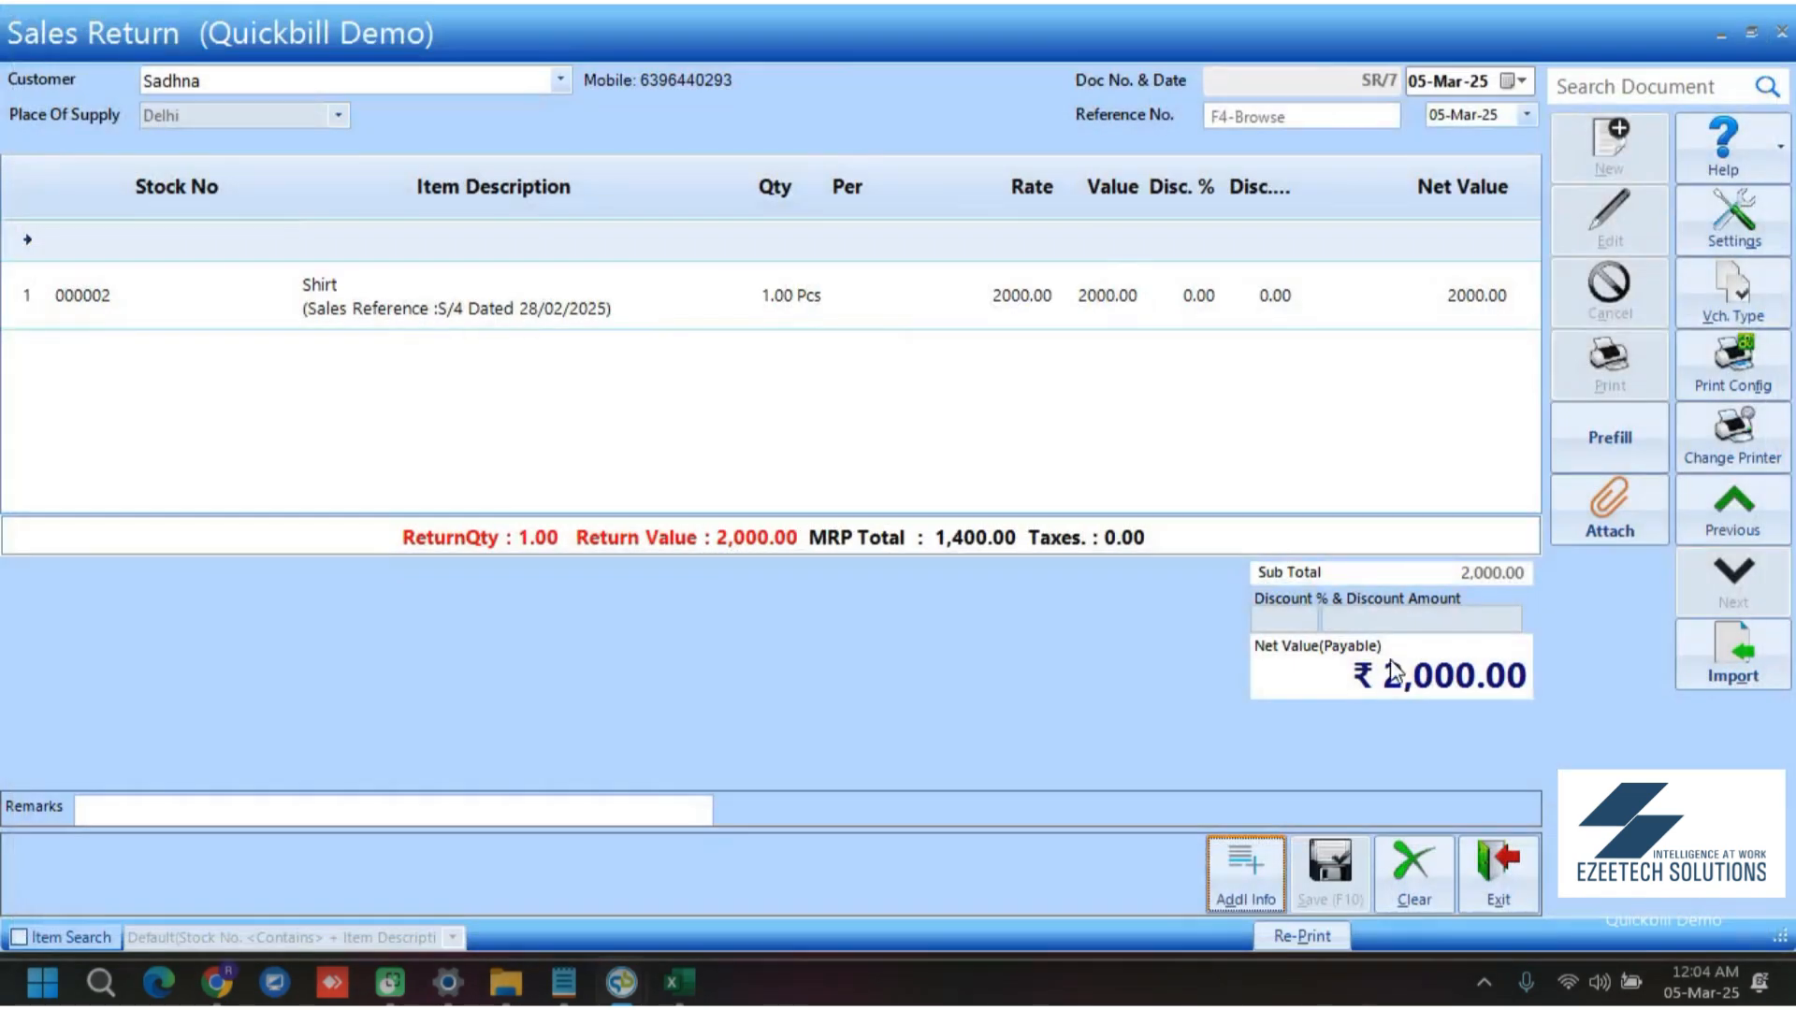
{"action": "left_click", "coordinate": [1497, 898]}
{"action": "left_click", "coordinate": [1489, 869]}
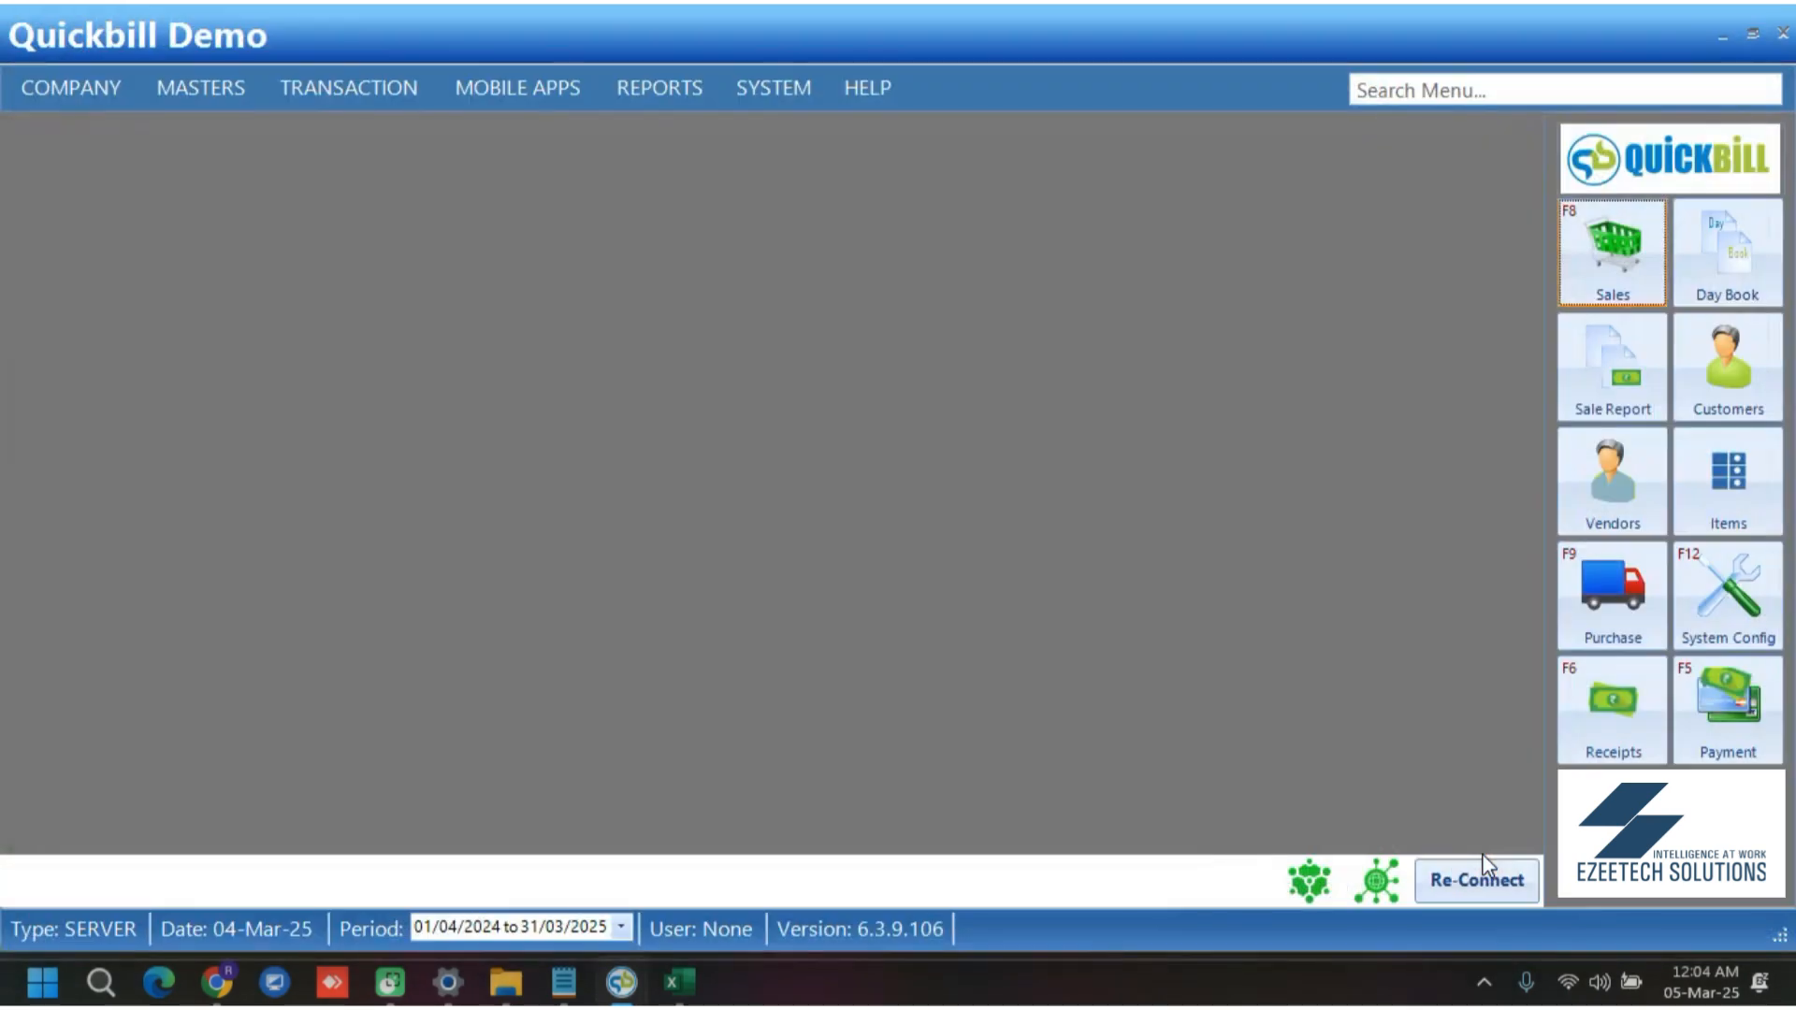
Review the Stock Balance Report and its export formats, close it, and open the designer Sales Report
{"action": "left_click", "coordinate": [655, 88]}
{"action": "mouse_move", "coordinate": [728, 190]}
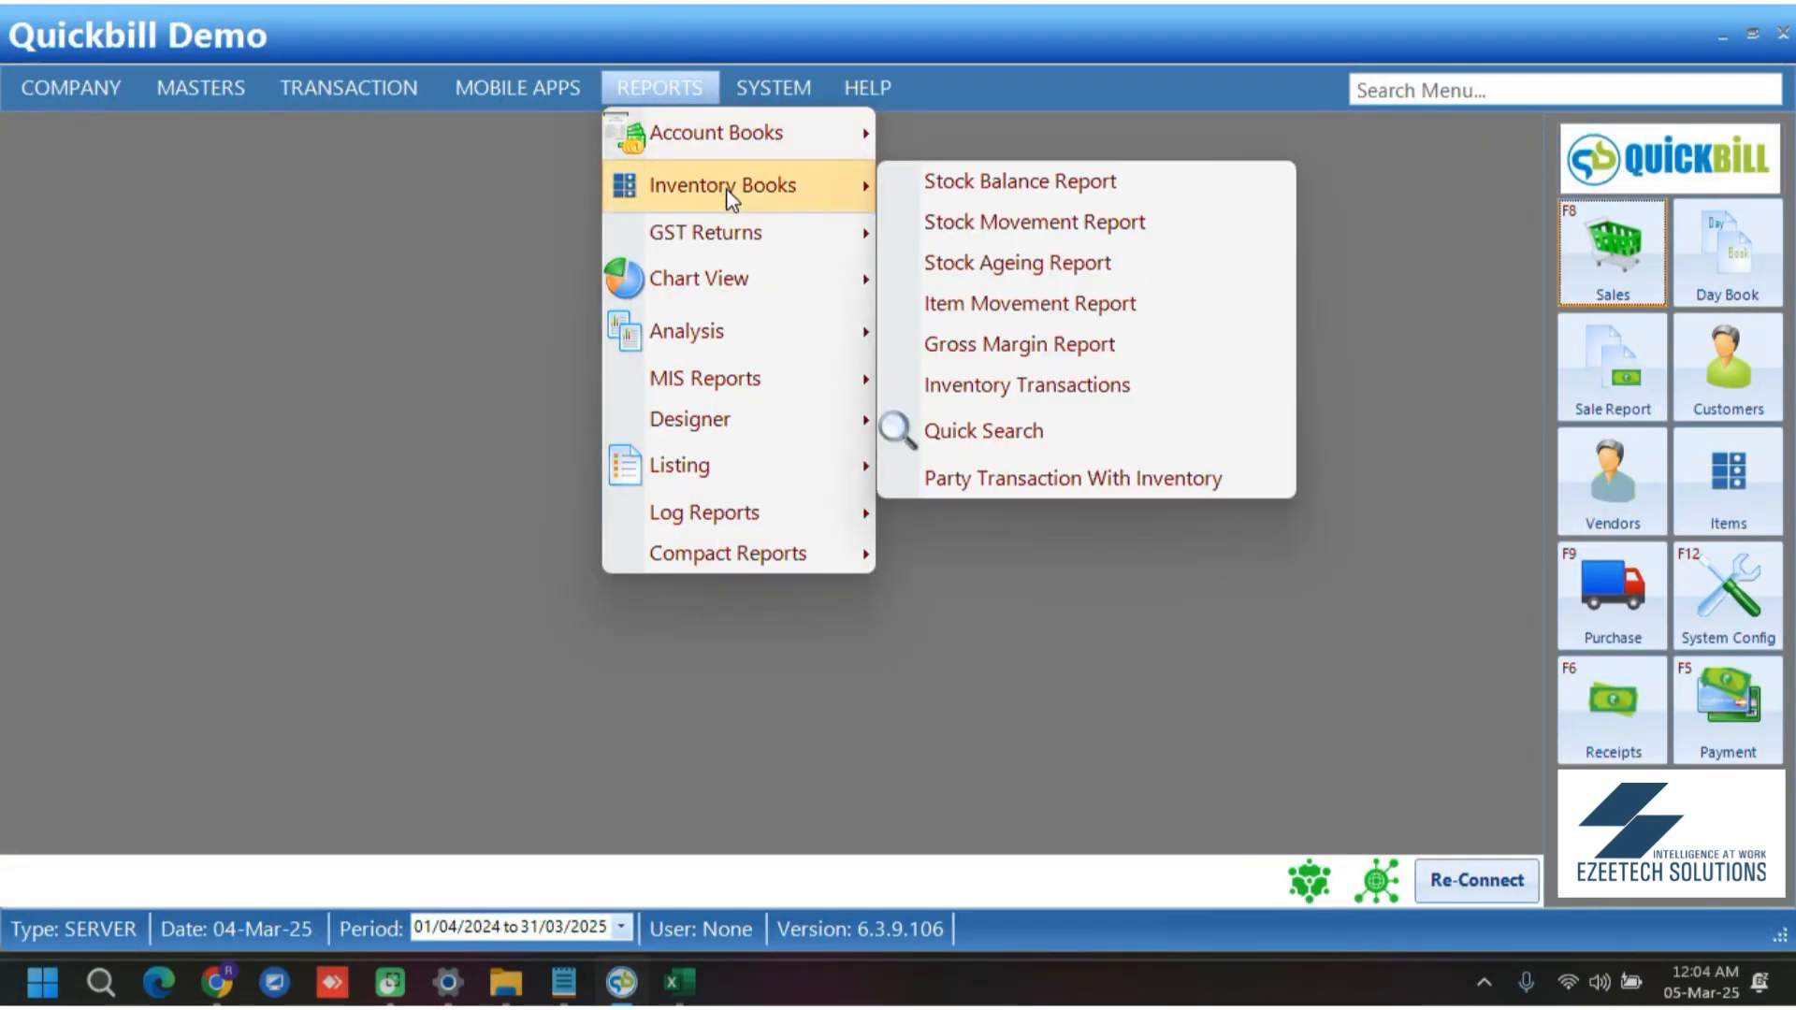
{"action": "left_click", "coordinate": [1030, 184]}
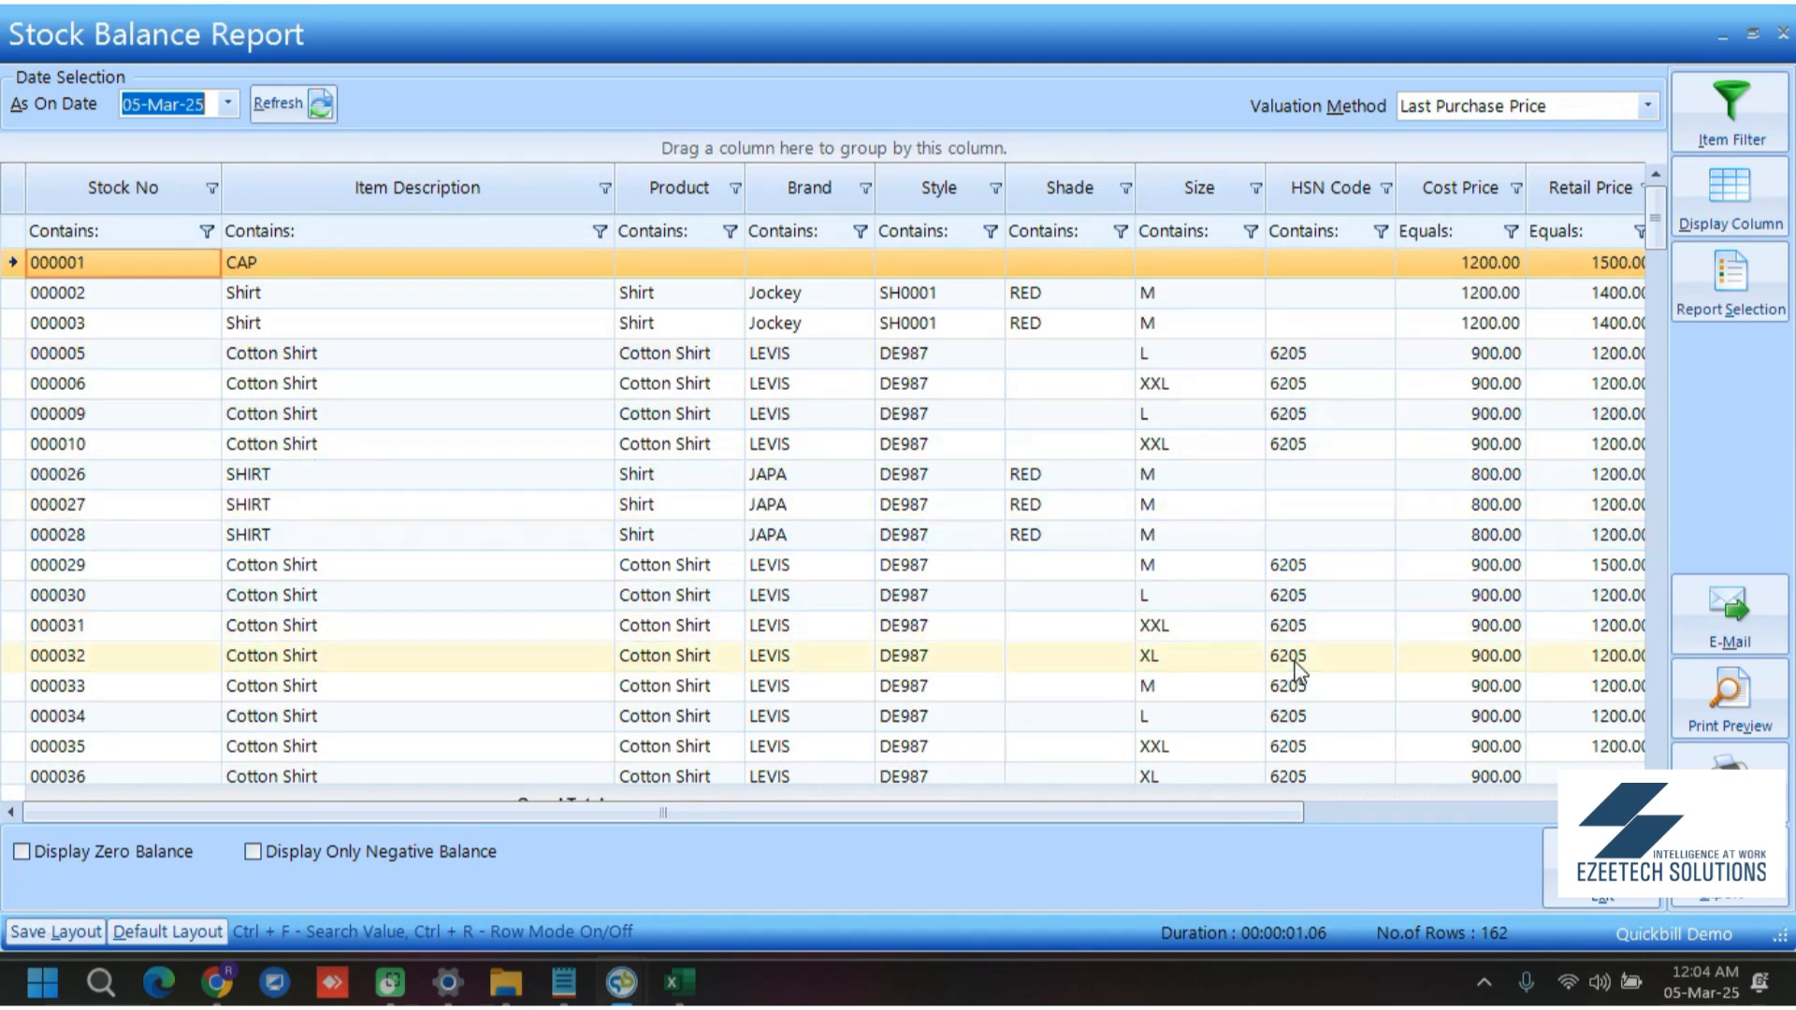
{"action": "left_click", "coordinate": [1729, 874]}
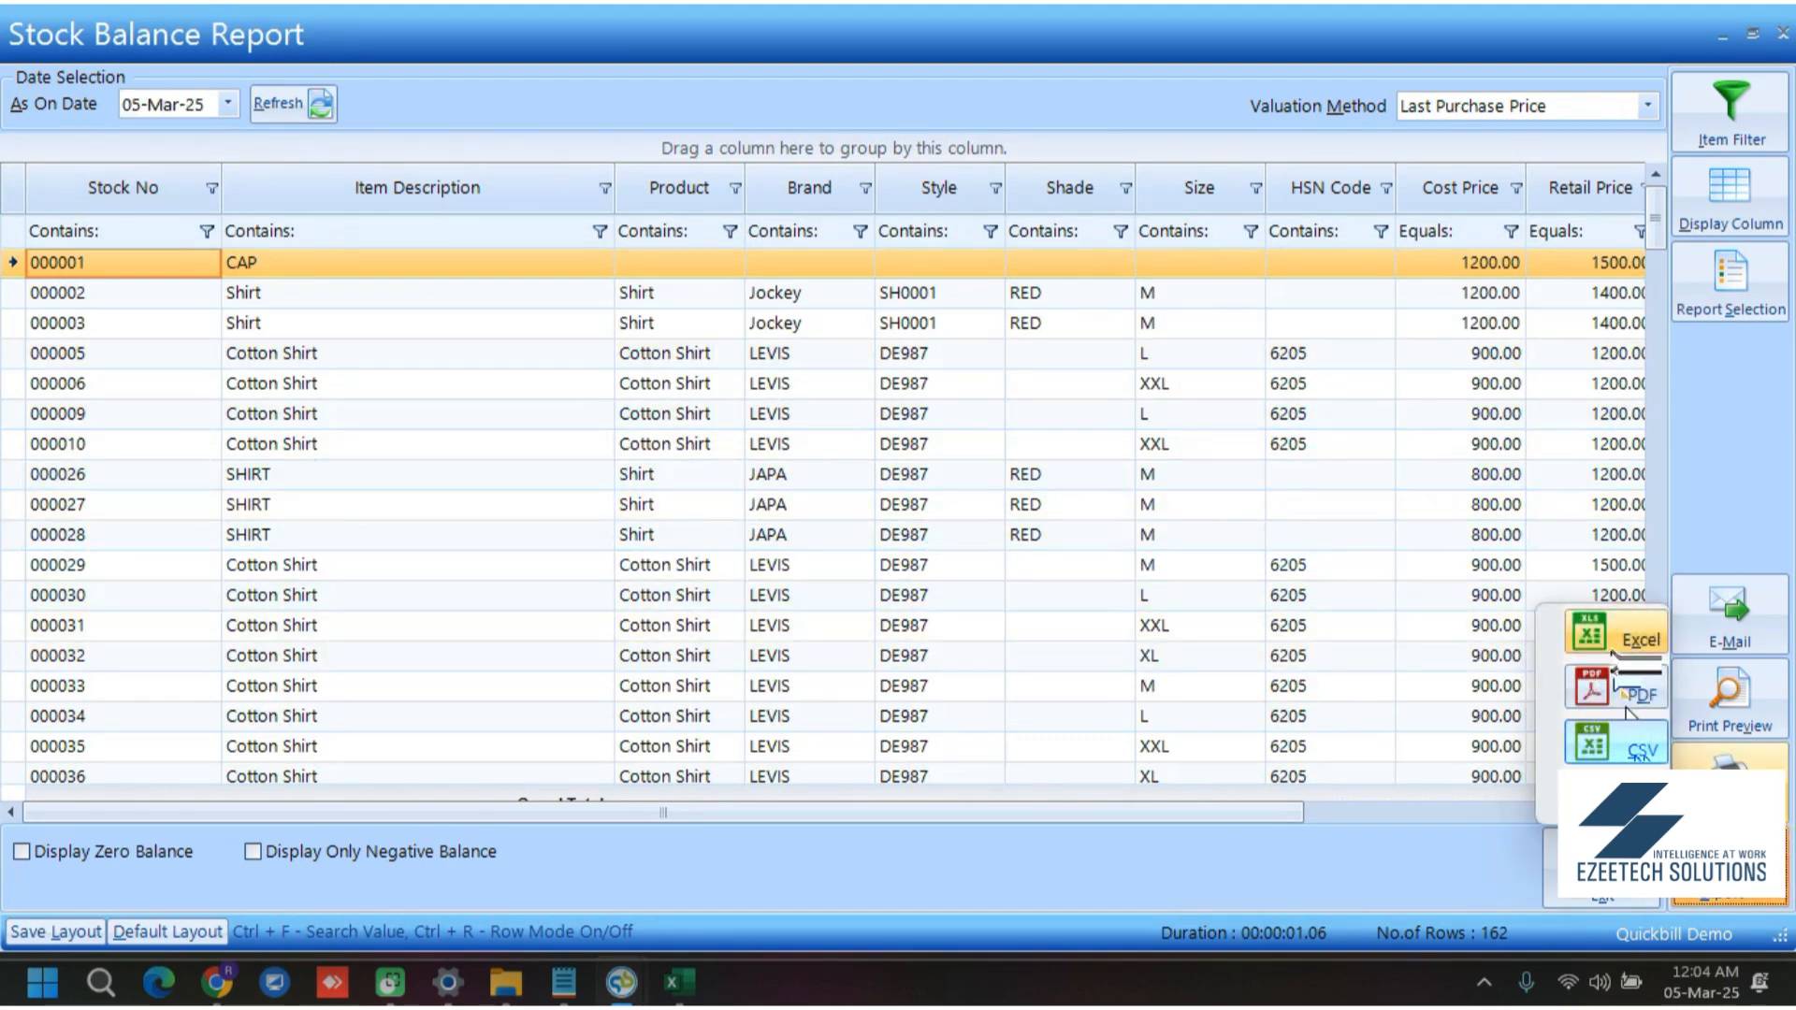
{"action": "left_click", "coordinate": [1603, 870]}
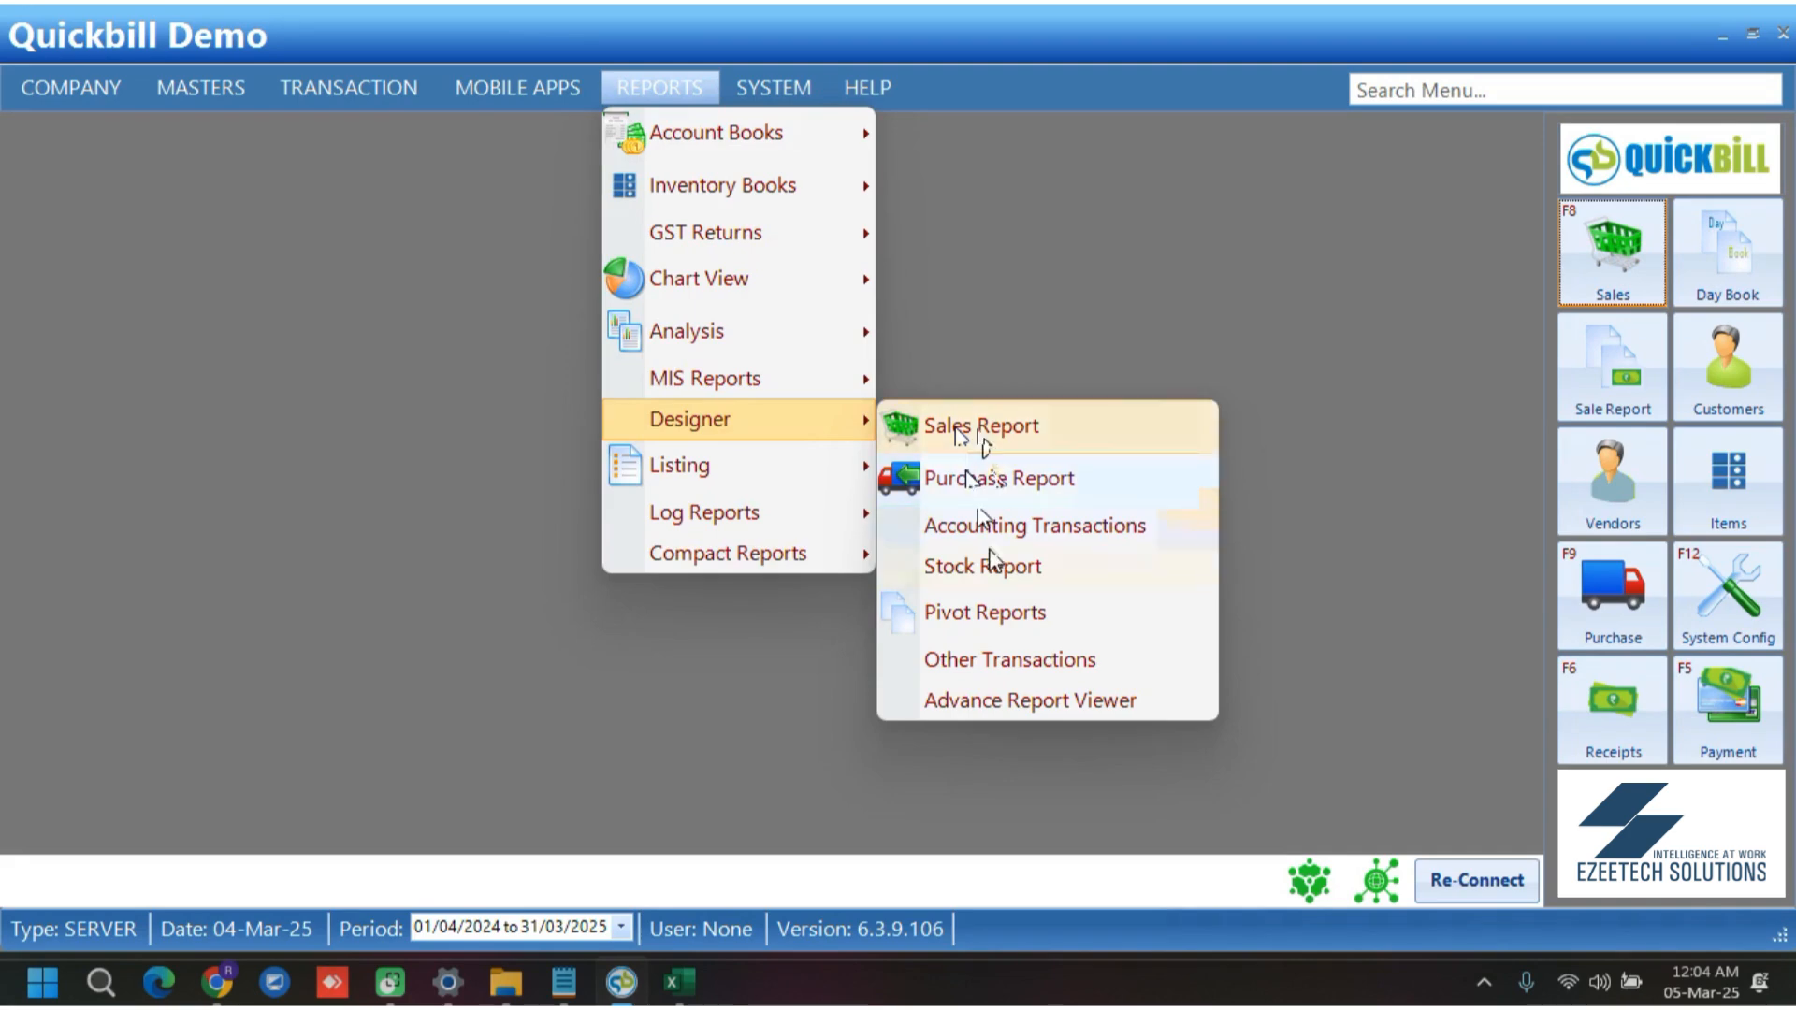
{"action": "left_click", "coordinate": [981, 428]}
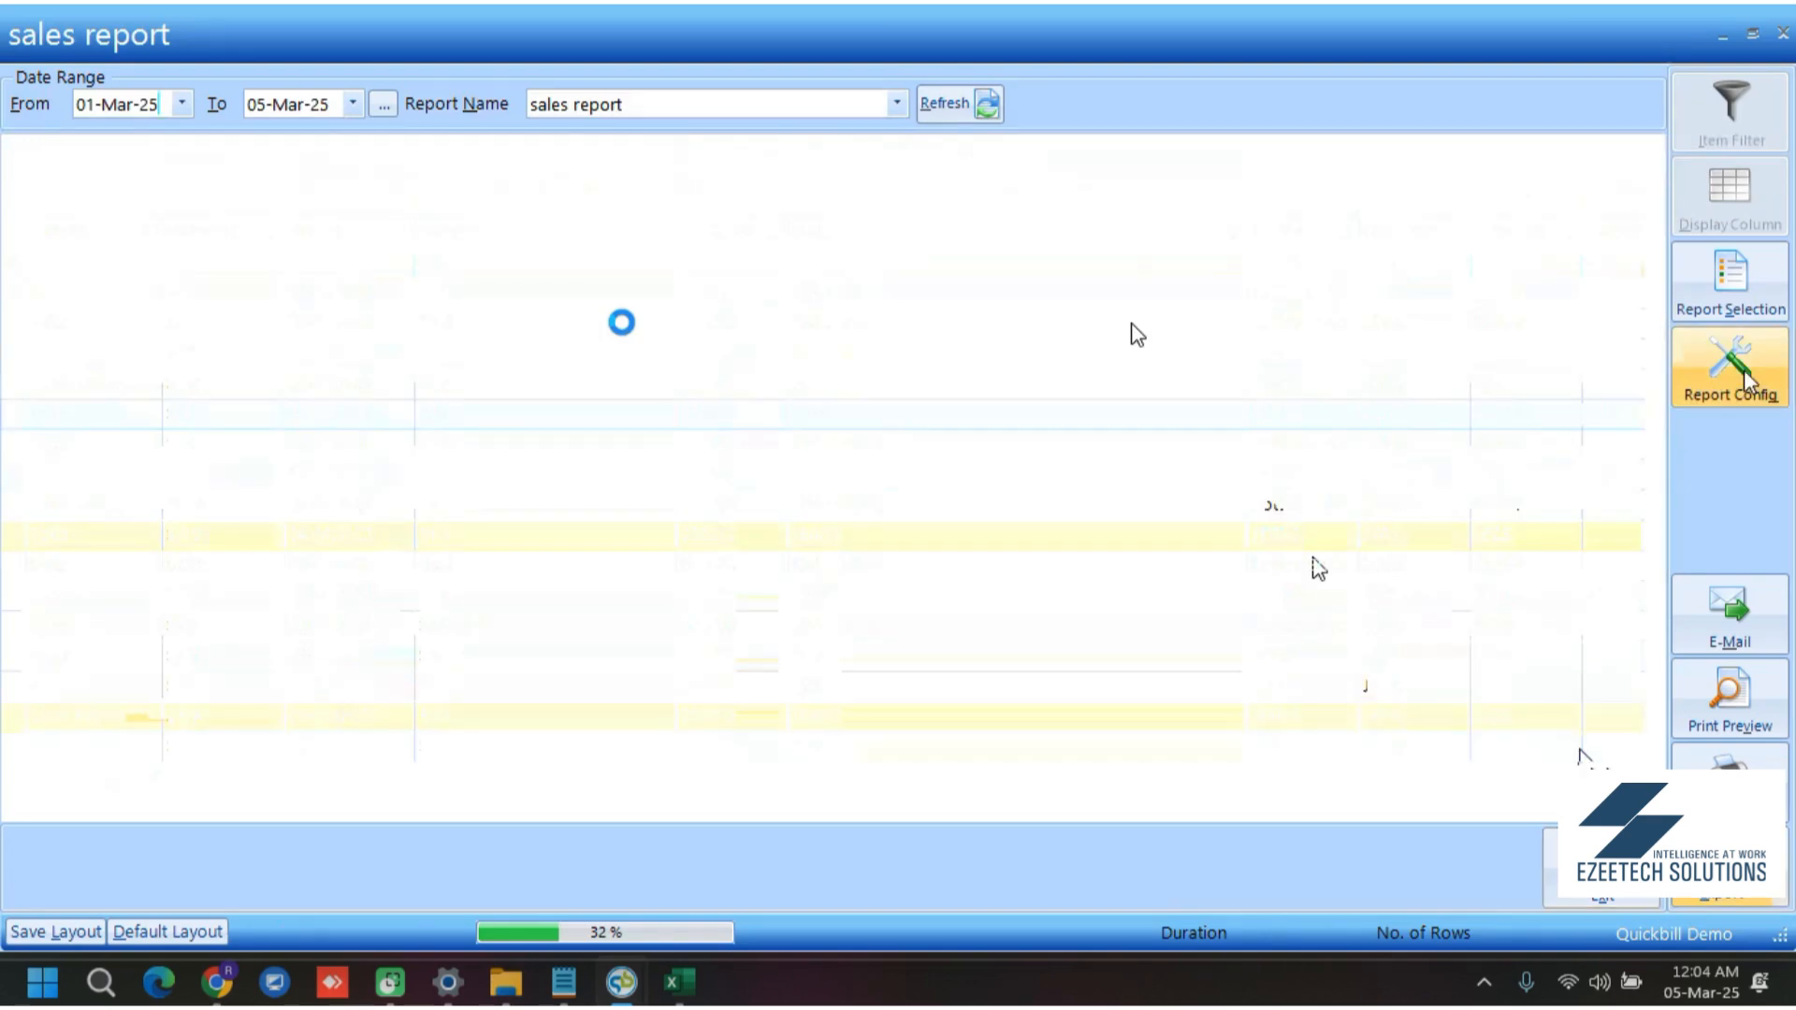
Look over the available QuickBill mobile apps and the sales promotion offer types, closing the promotion window without choosing an offer
{"action": "left_click", "coordinate": [526, 89]}
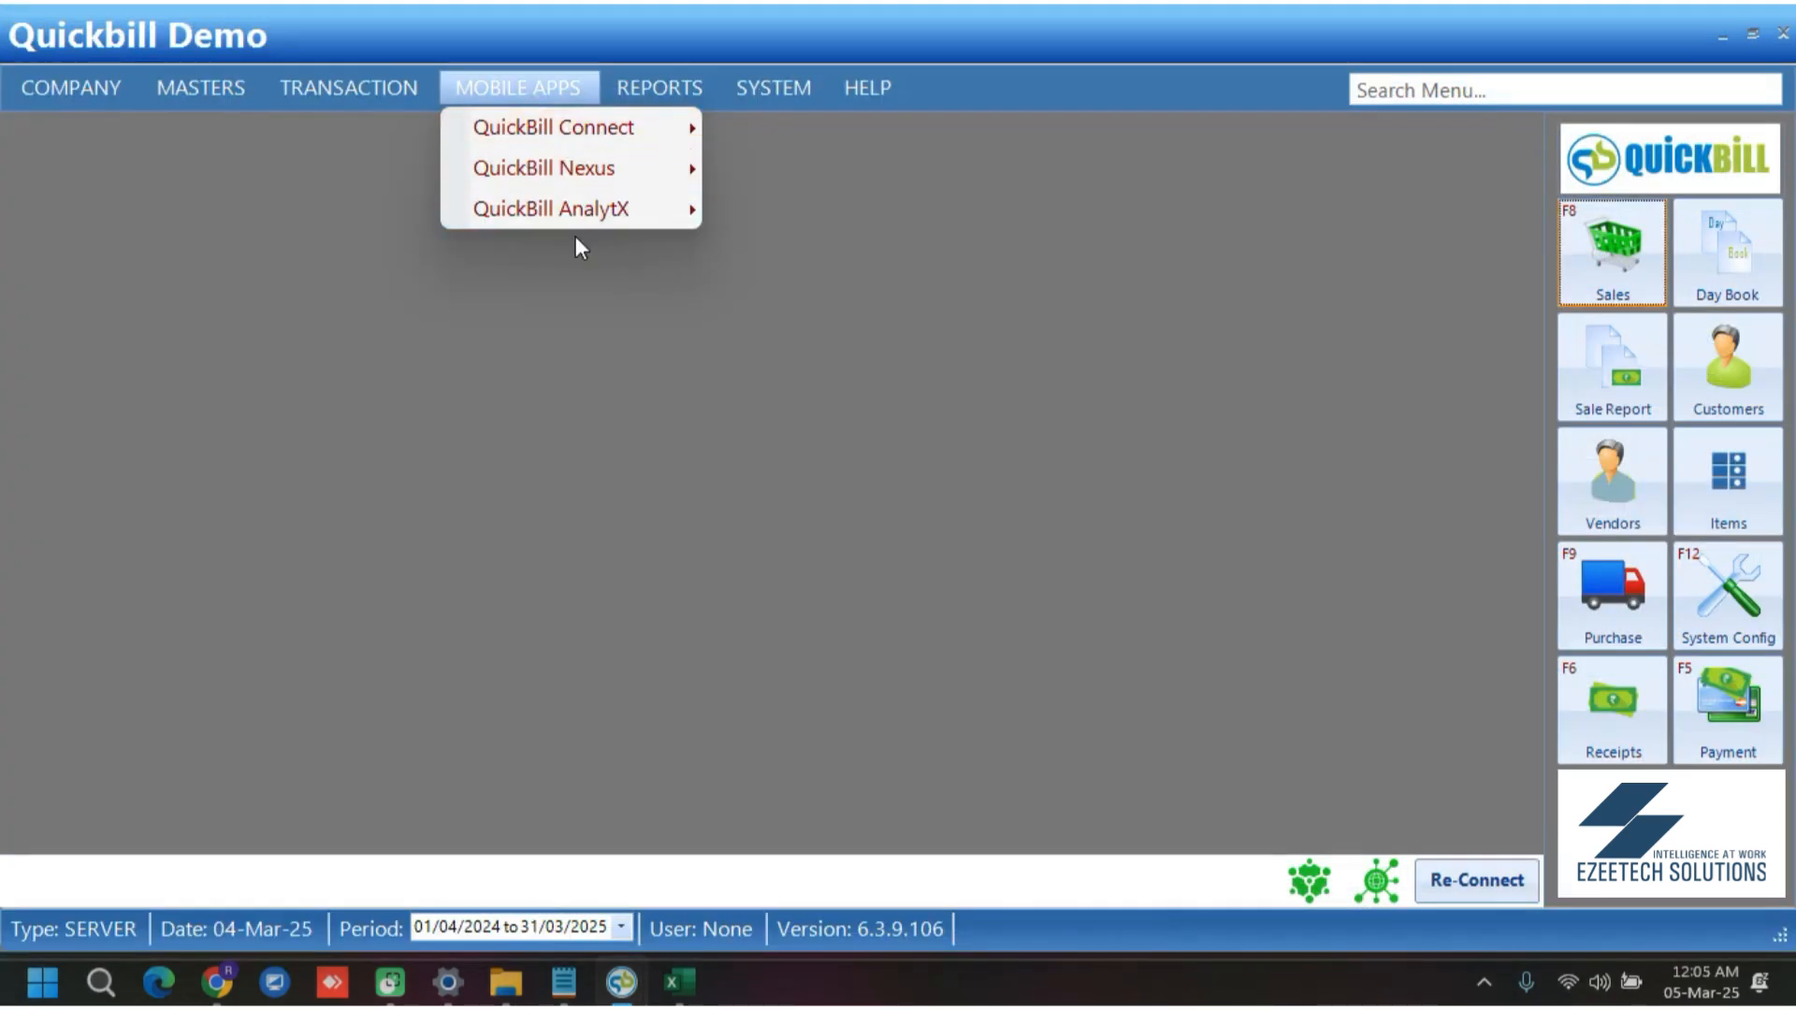
{"action": "mouse_move", "coordinate": [206, 100]}
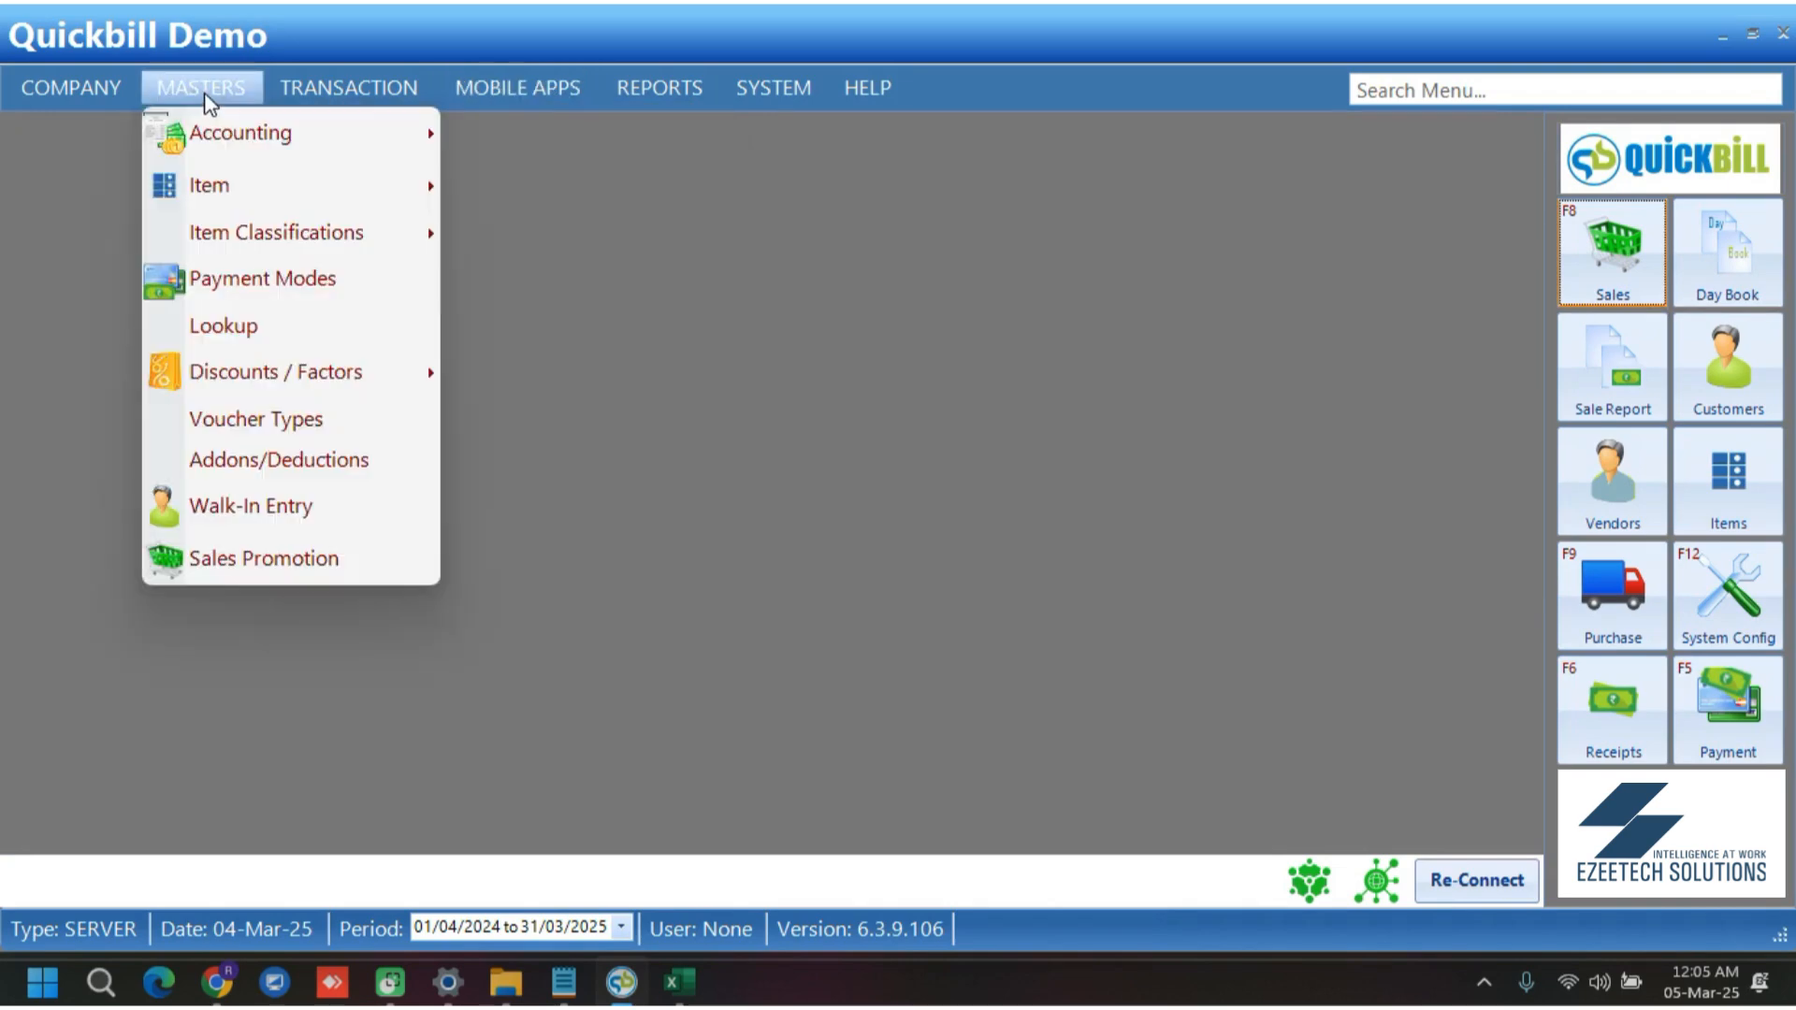
{"action": "left_click", "coordinate": [254, 559]}
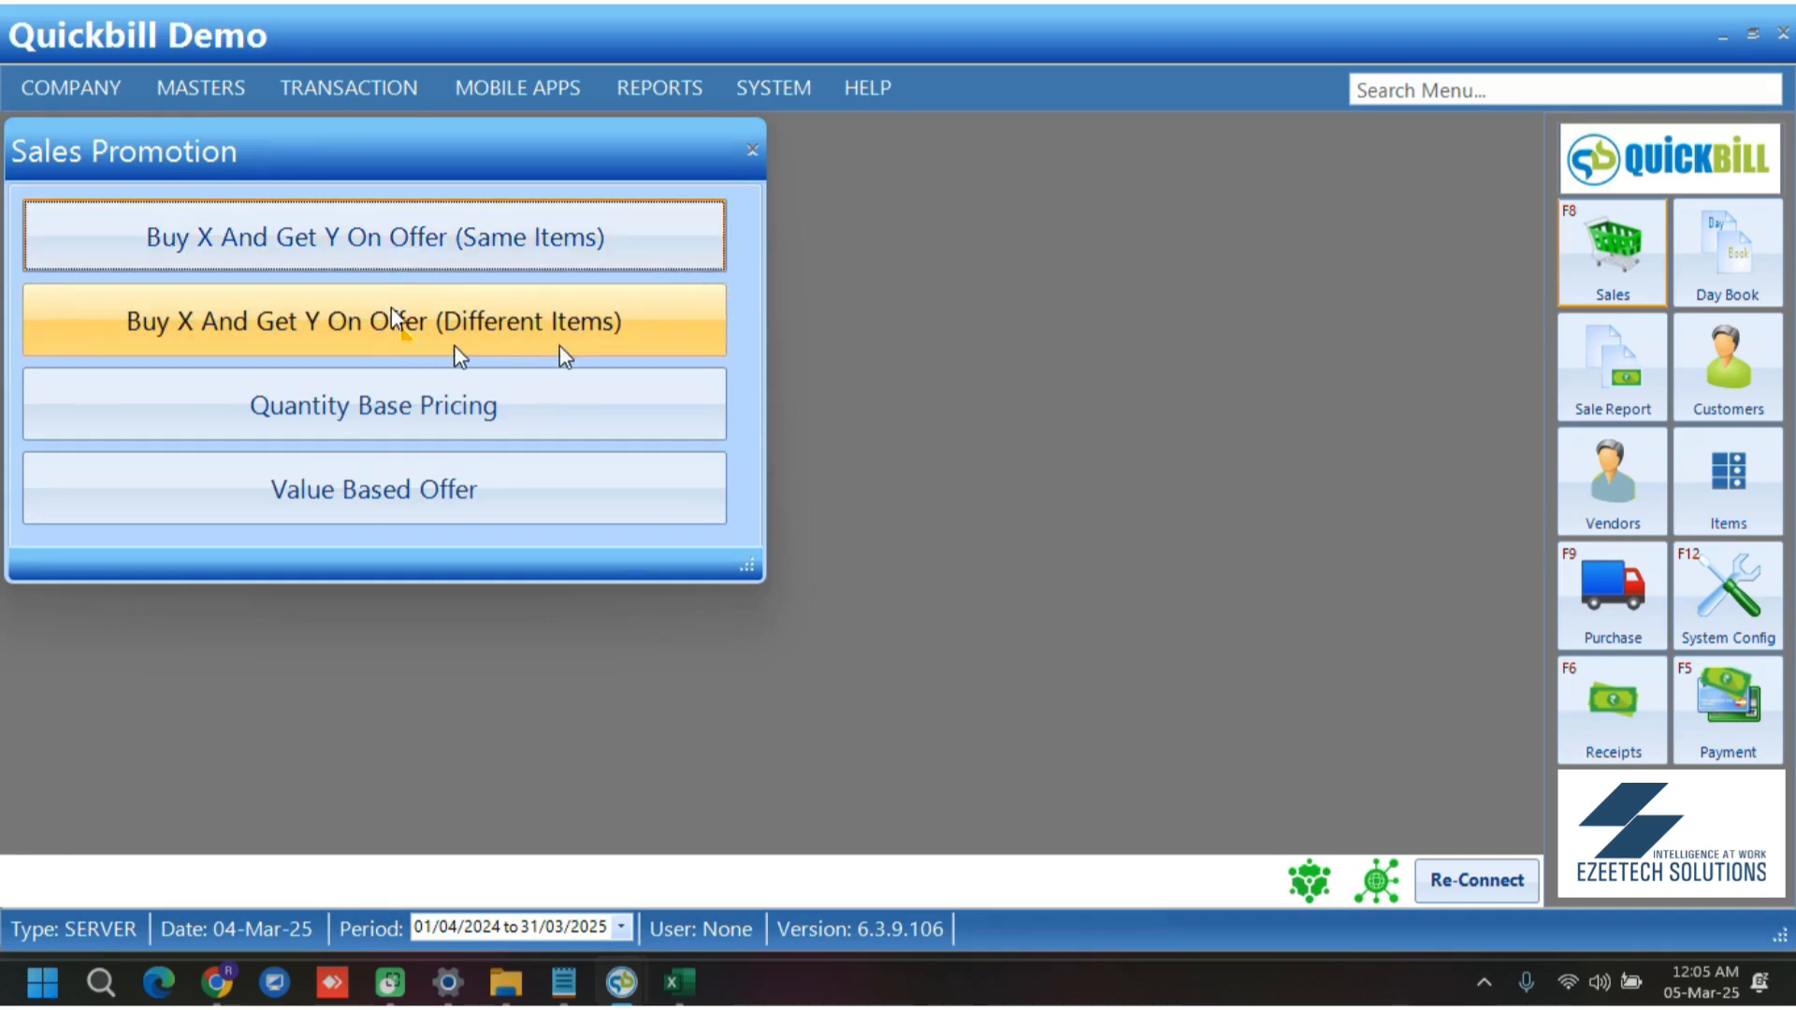
{"action": "left_click", "coordinate": [751, 151]}
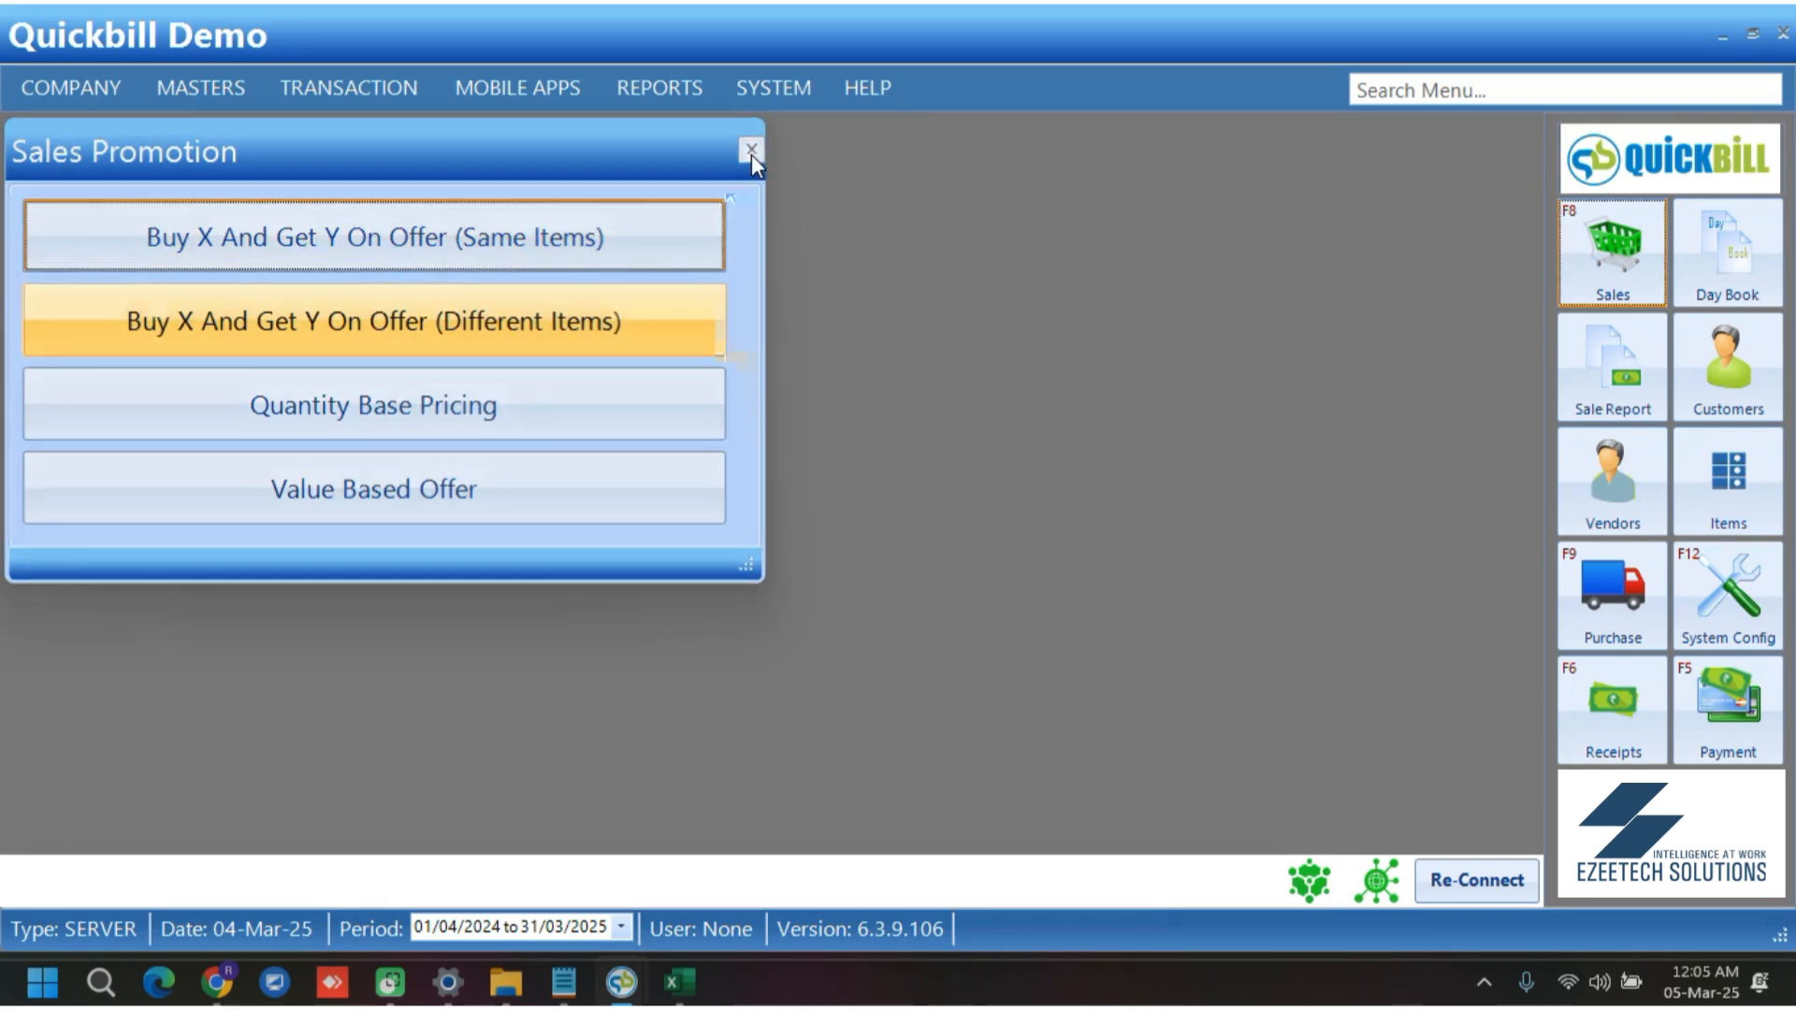